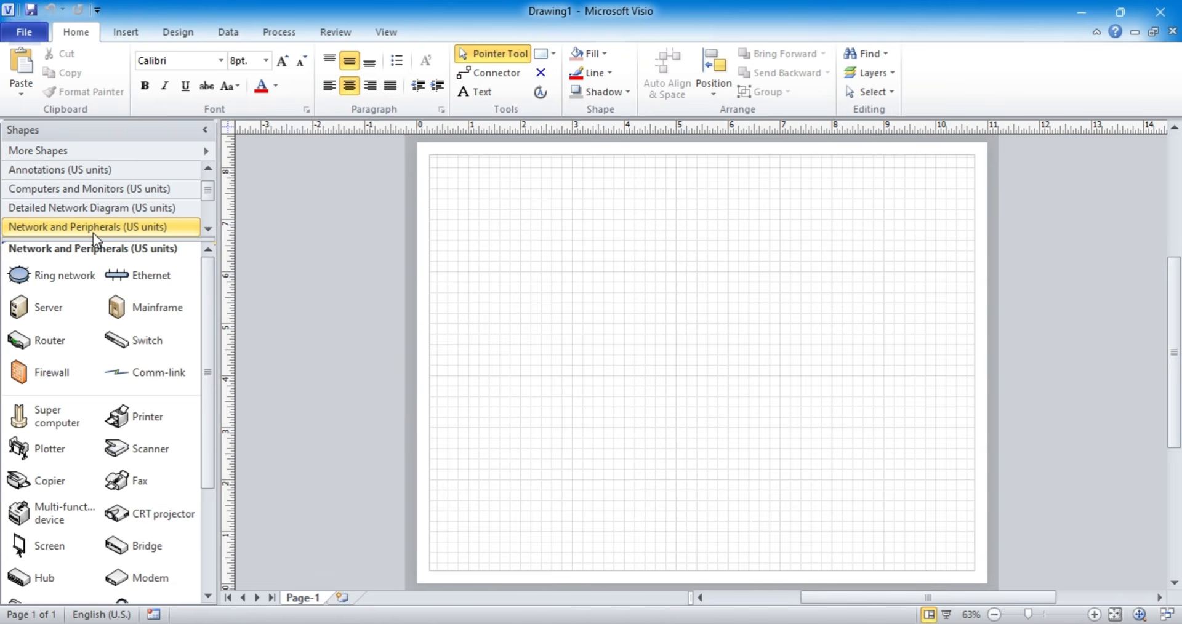
# Place a Cloud shape from the Network Locations stencil in the page's upper-left corner.
pyautogui.scroll(-2, 94, 233)
pyautogui.scroll(3, 89, 225)
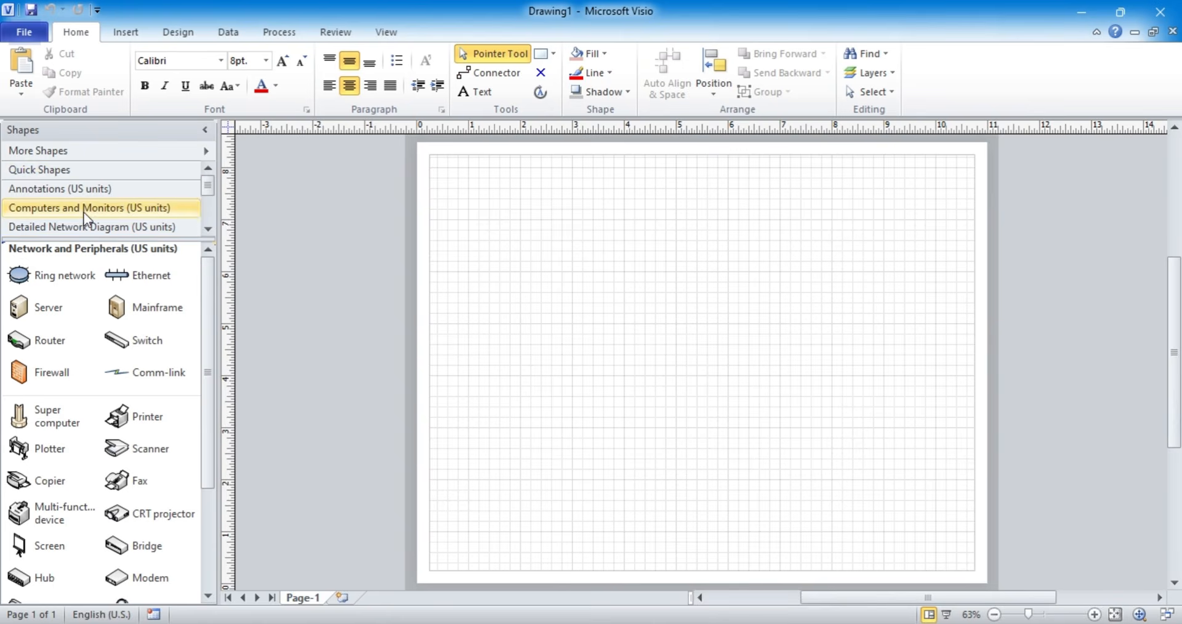
pyautogui.scroll(-5, 58, 174)
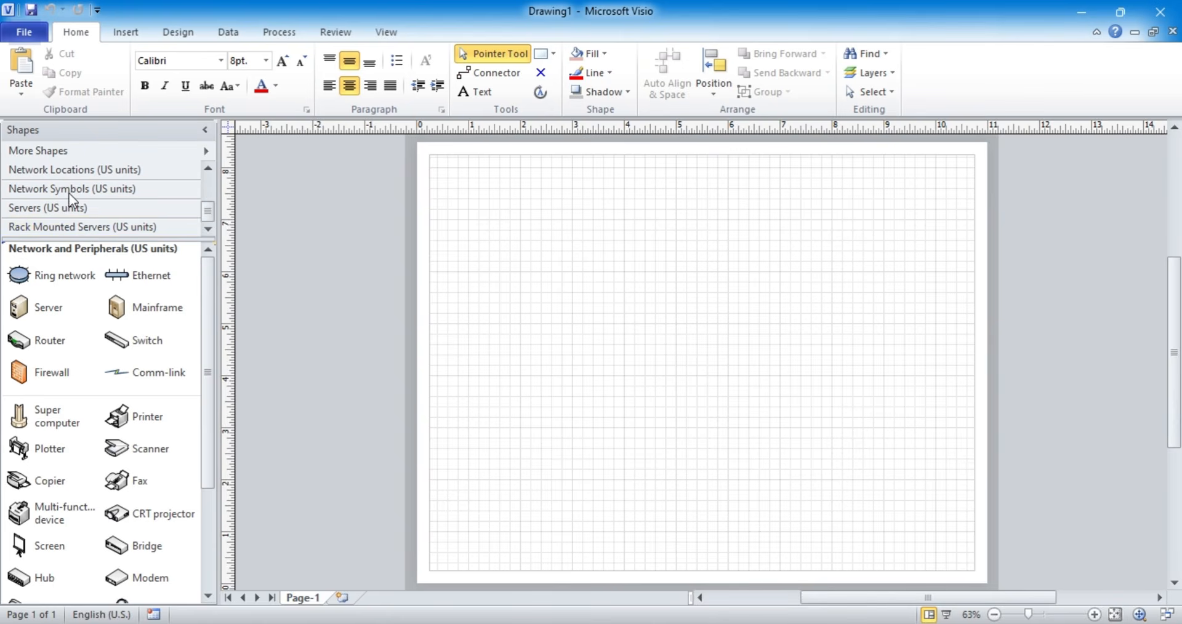
pyautogui.click(63, 189)
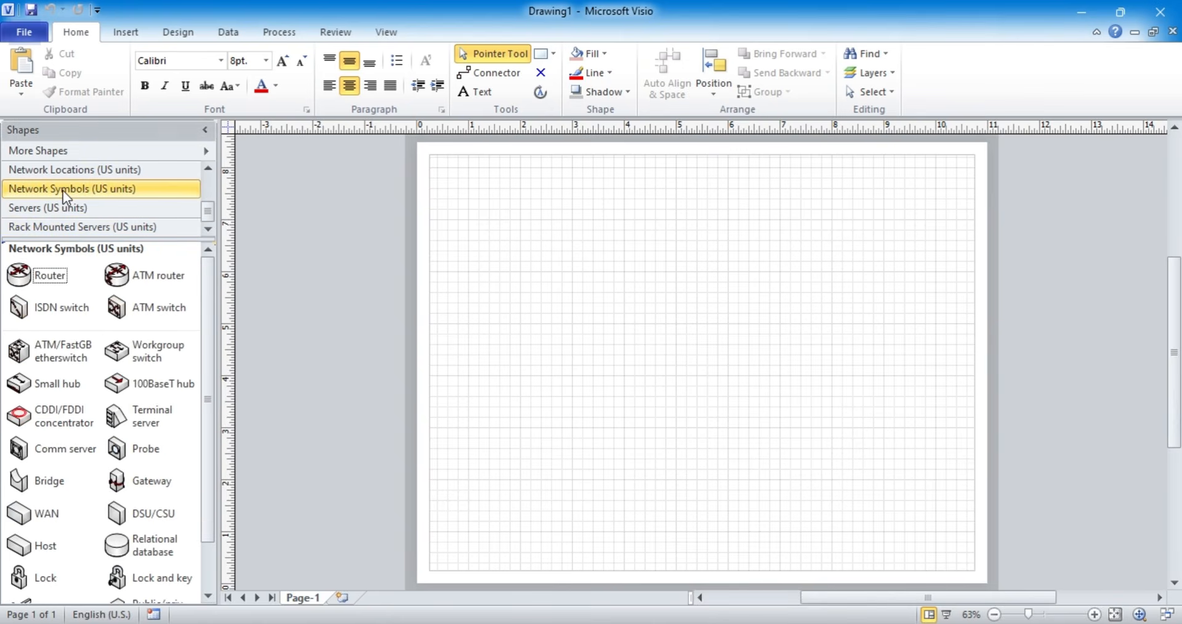
pyautogui.click(67, 173)
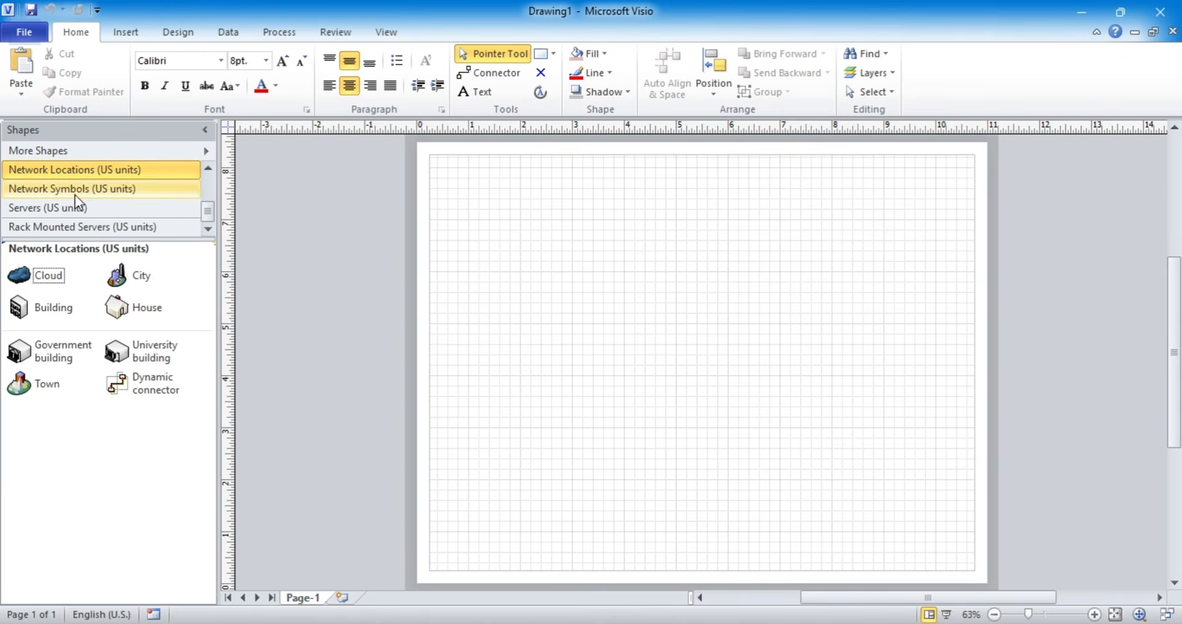
pyautogui.moveTo(53, 274); pyautogui.dragTo(476, 231)
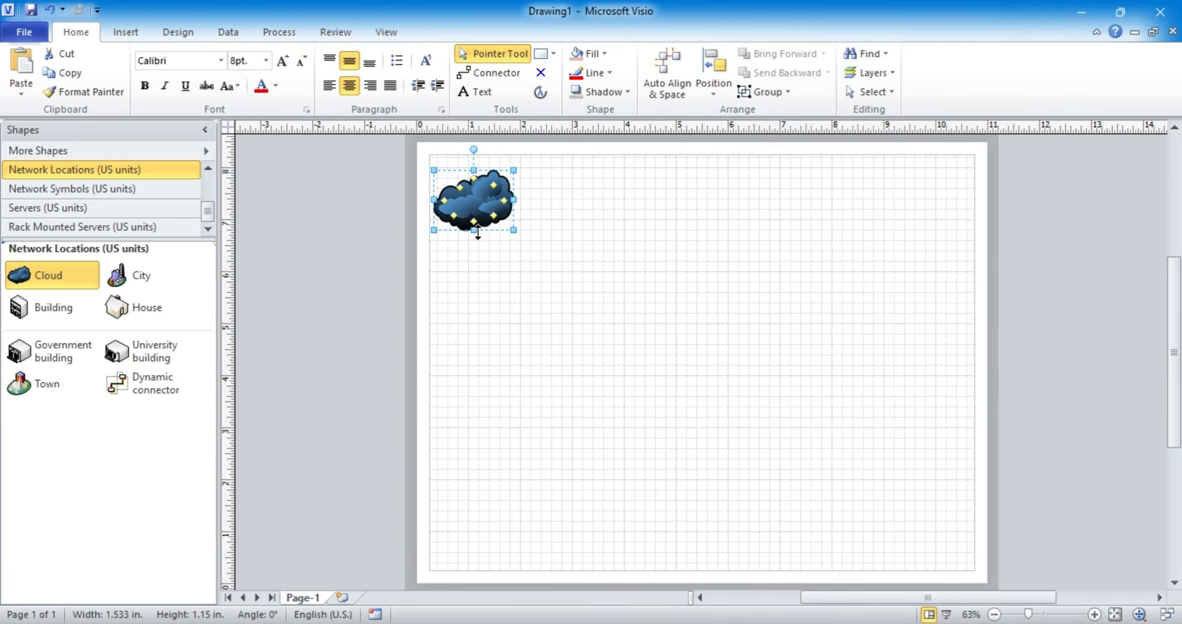
# Label the cloud ISPN and format the text at 14 pt in red.
pyautogui.doubleClick(482, 203)
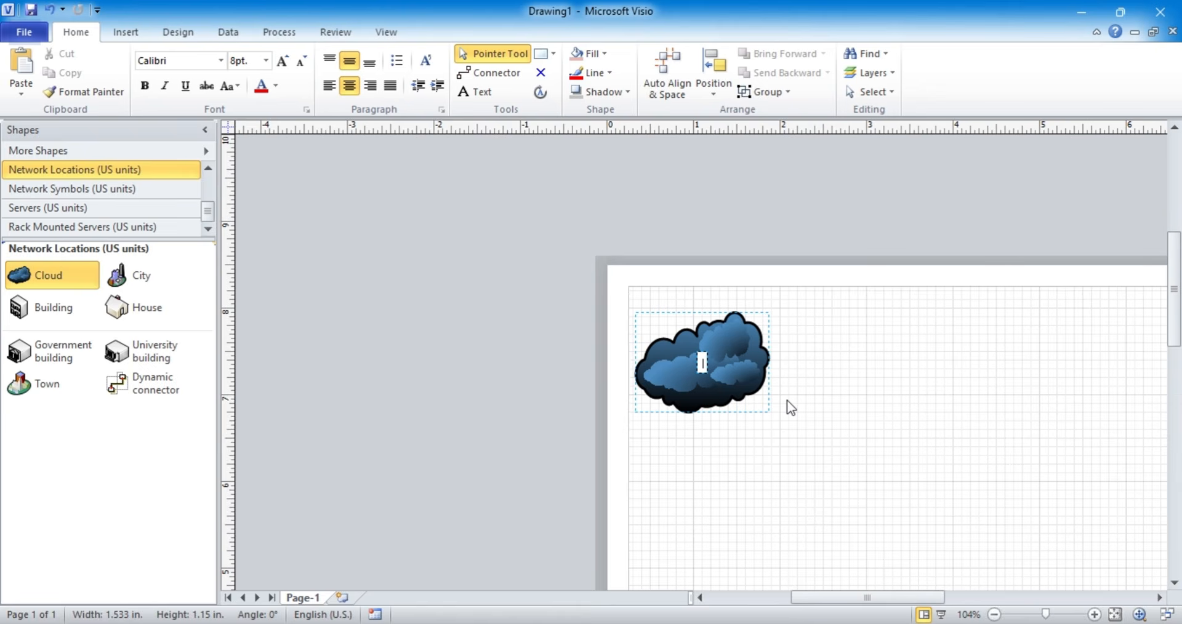
pyautogui.write('SPN')
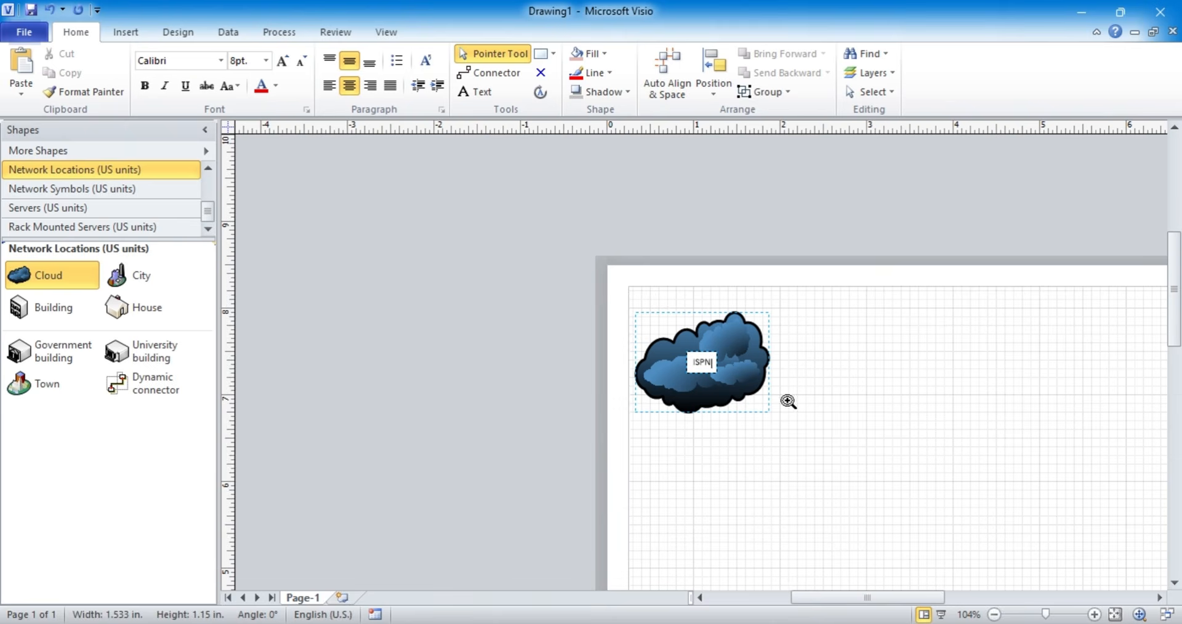
pyautogui.hotkey('ctrl', 'a')
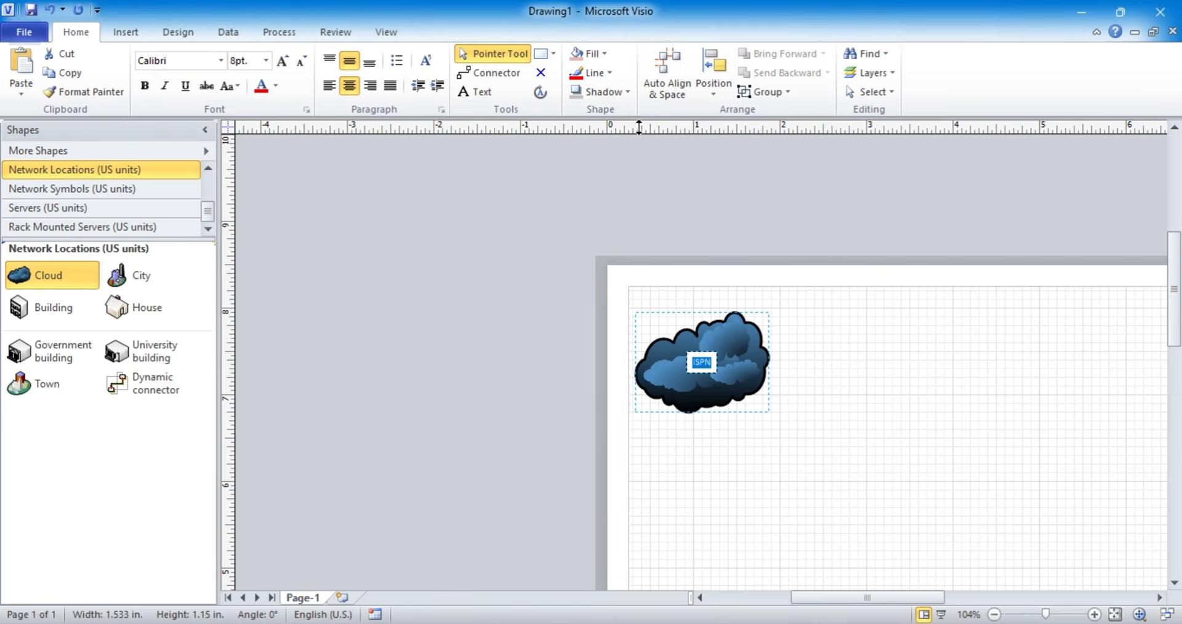
pyautogui.click(265, 60)
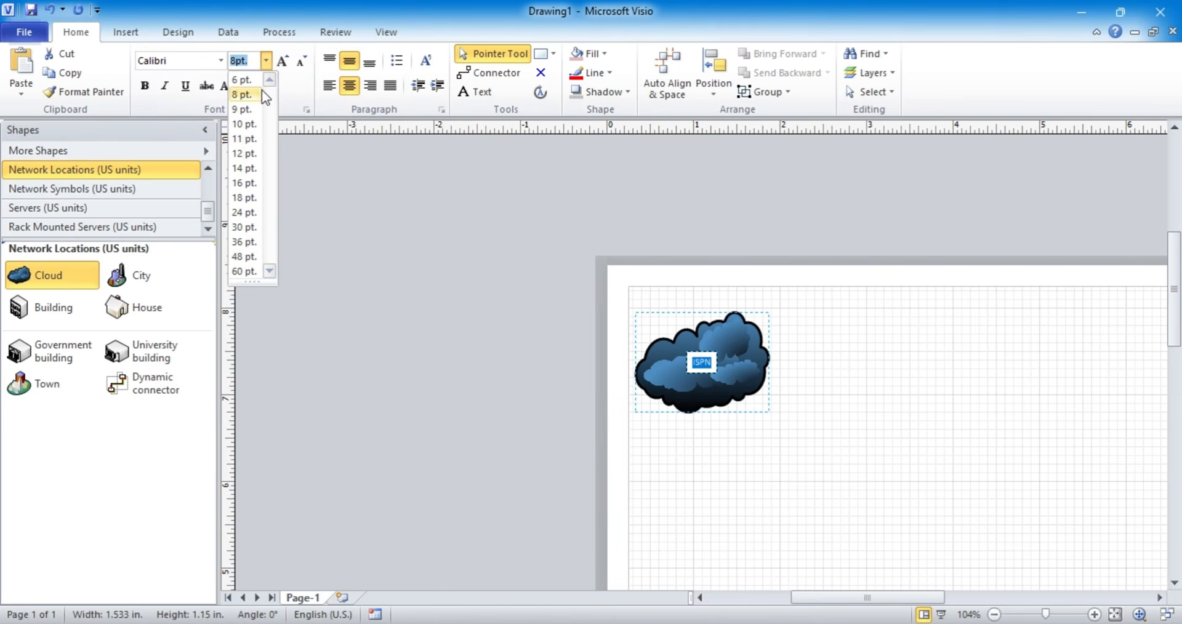
pyautogui.click(245, 167)
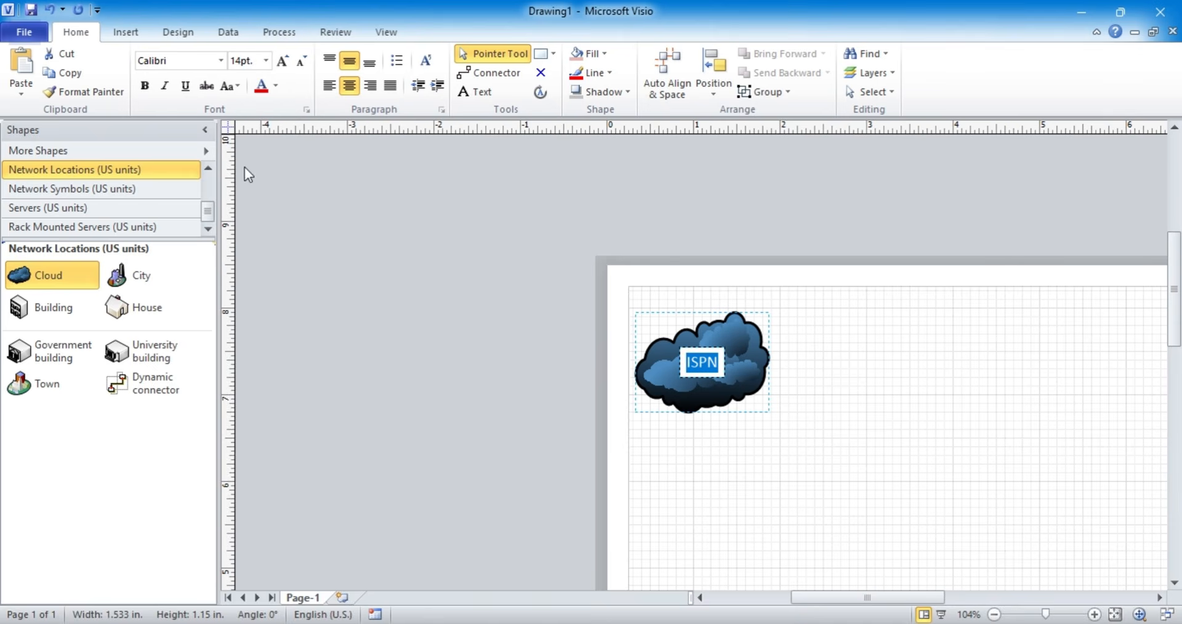
pyautogui.click(276, 87)
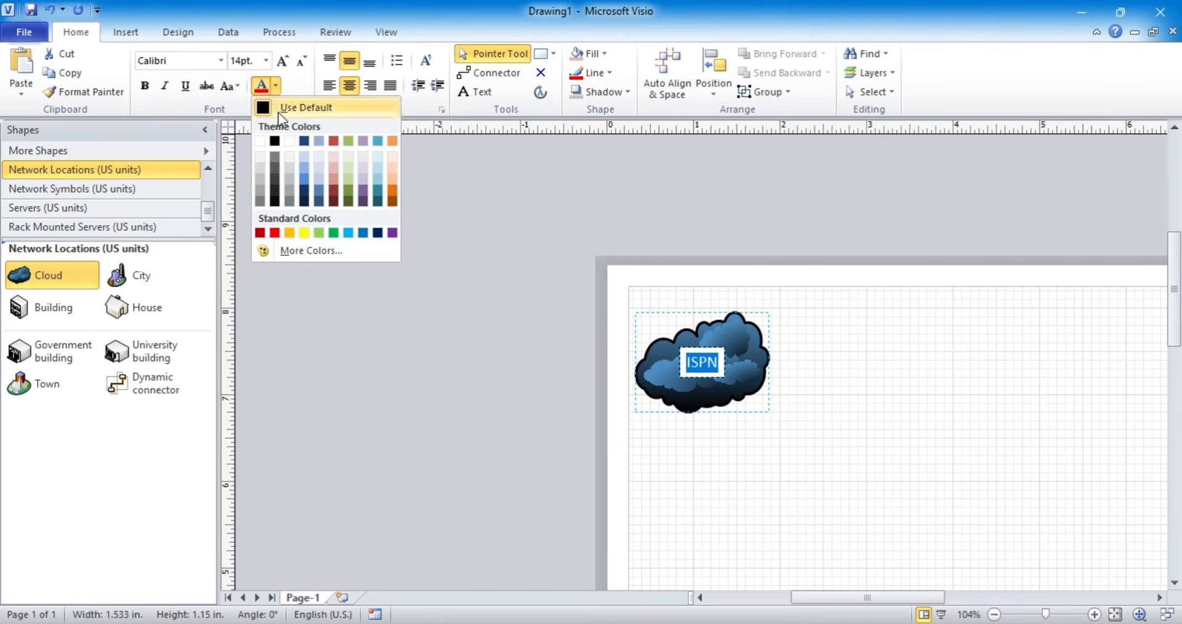
pyautogui.click(276, 234)
pyautogui.click(969, 398)
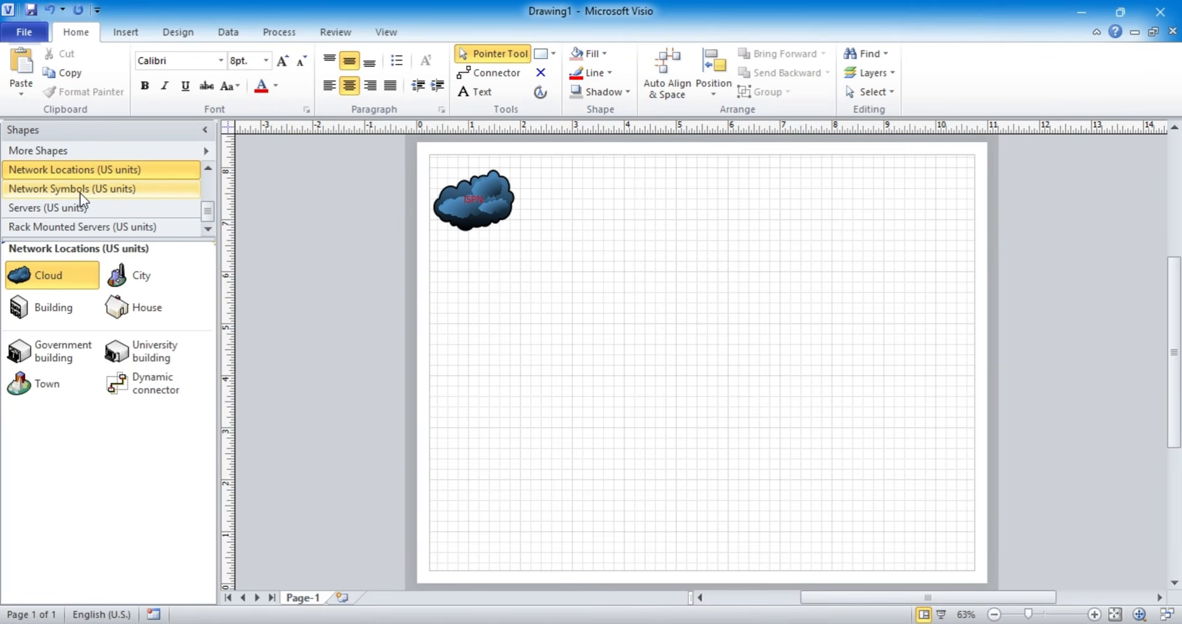
# Place a Modem and a Firewall from the Network and Peripherals stencil in a row to the right of the cloud.
pyautogui.scroll(1, 80, 197)
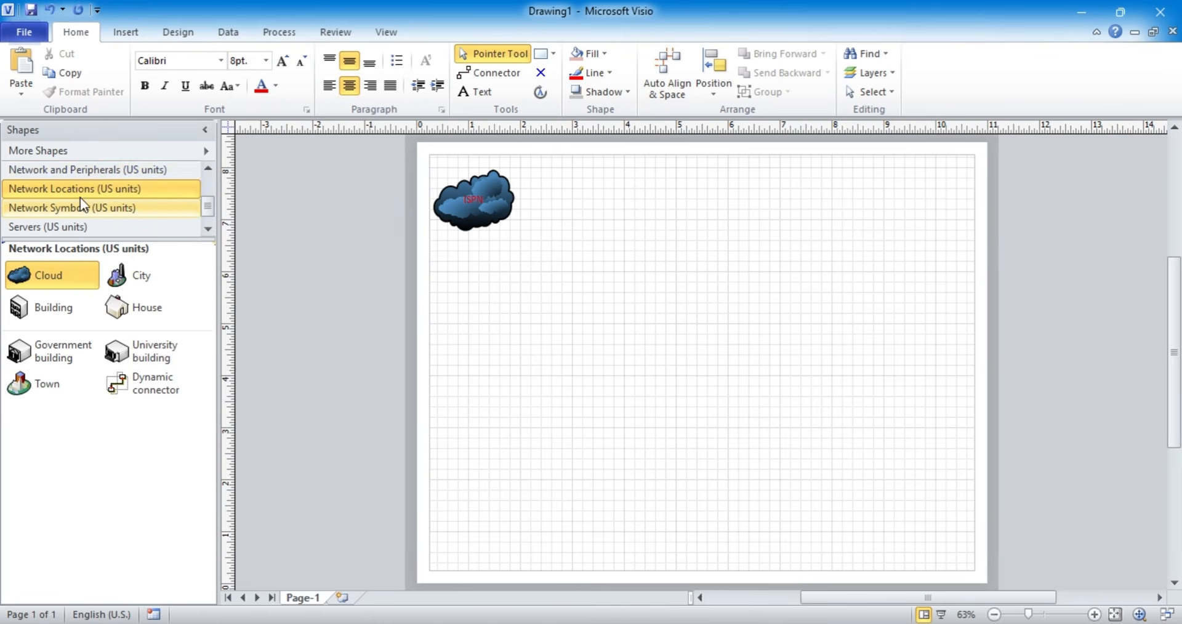
pyautogui.click(80, 171)
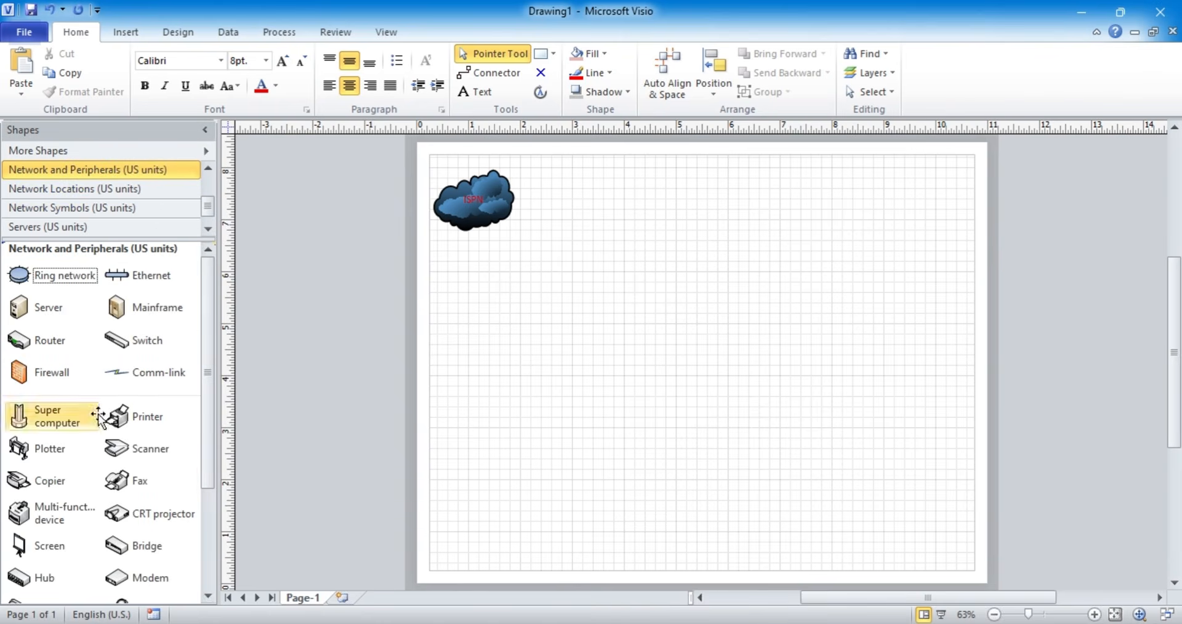
pyautogui.moveTo(137, 592); pyautogui.dragTo(611, 216)
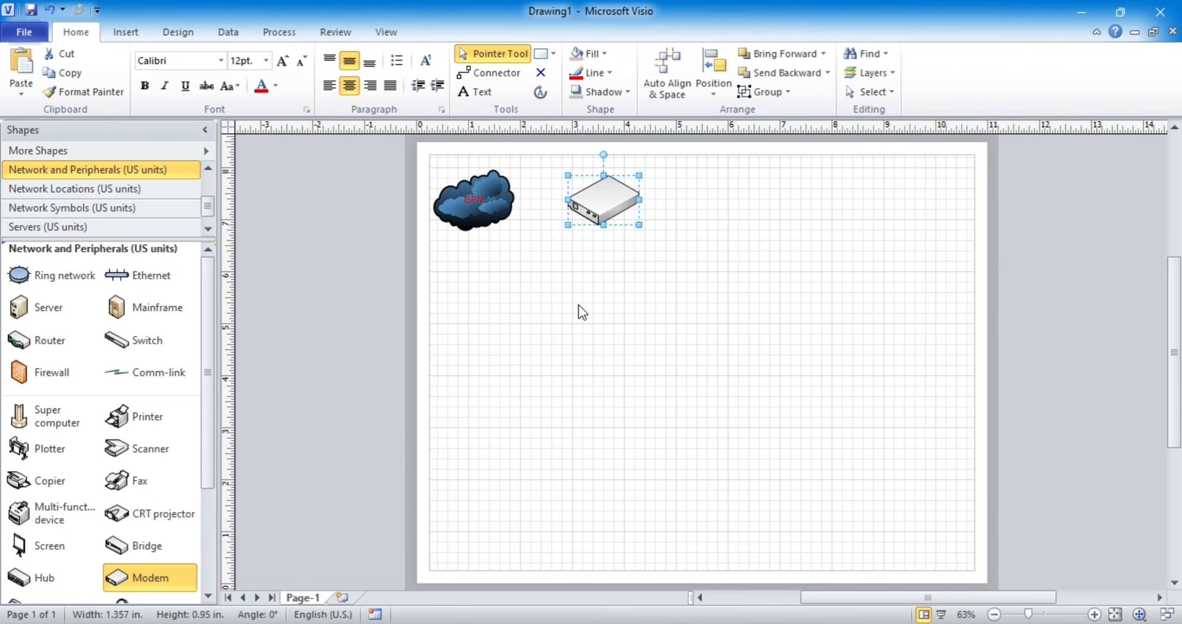
pyautogui.moveTo(19, 375); pyautogui.dragTo(737, 197)
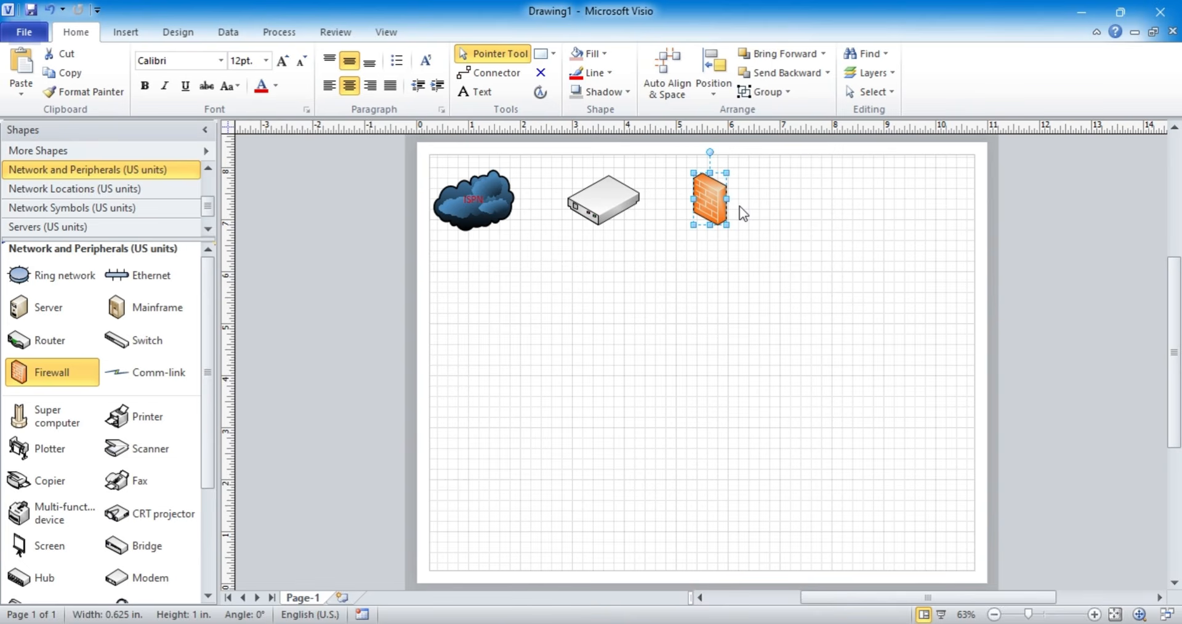
# Add a Network Symbols Router near the page's upper-right corner and an ATM/FastGB etherswitch below the firewall.
pyautogui.click(71, 208)
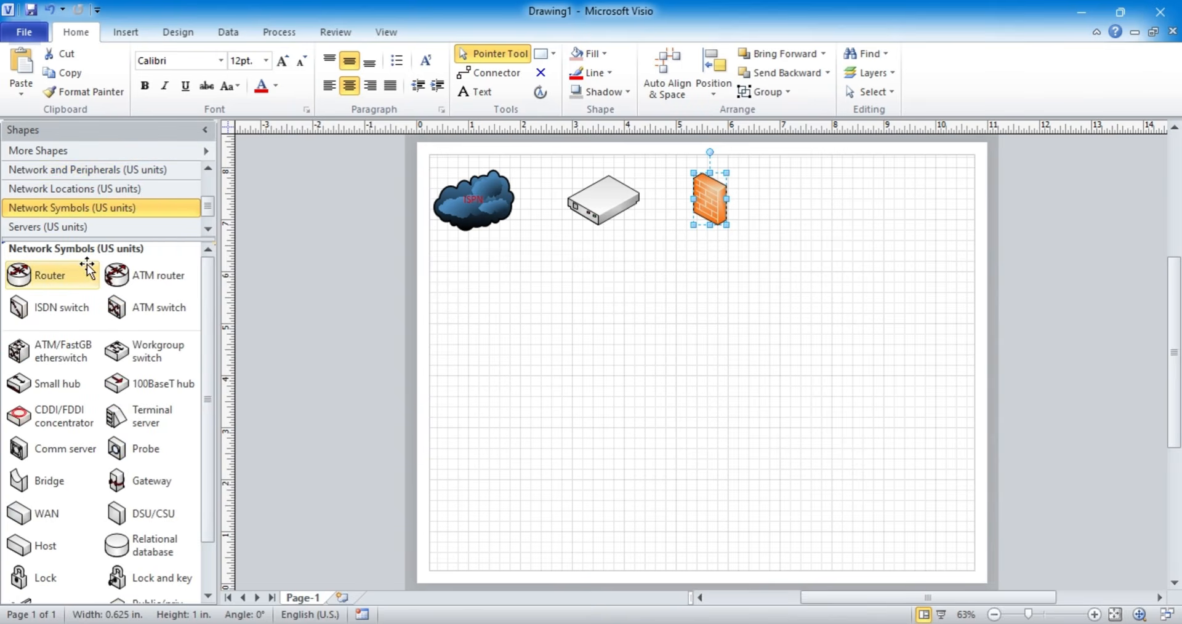
pyautogui.moveTo(37, 277); pyautogui.dragTo(896, 216)
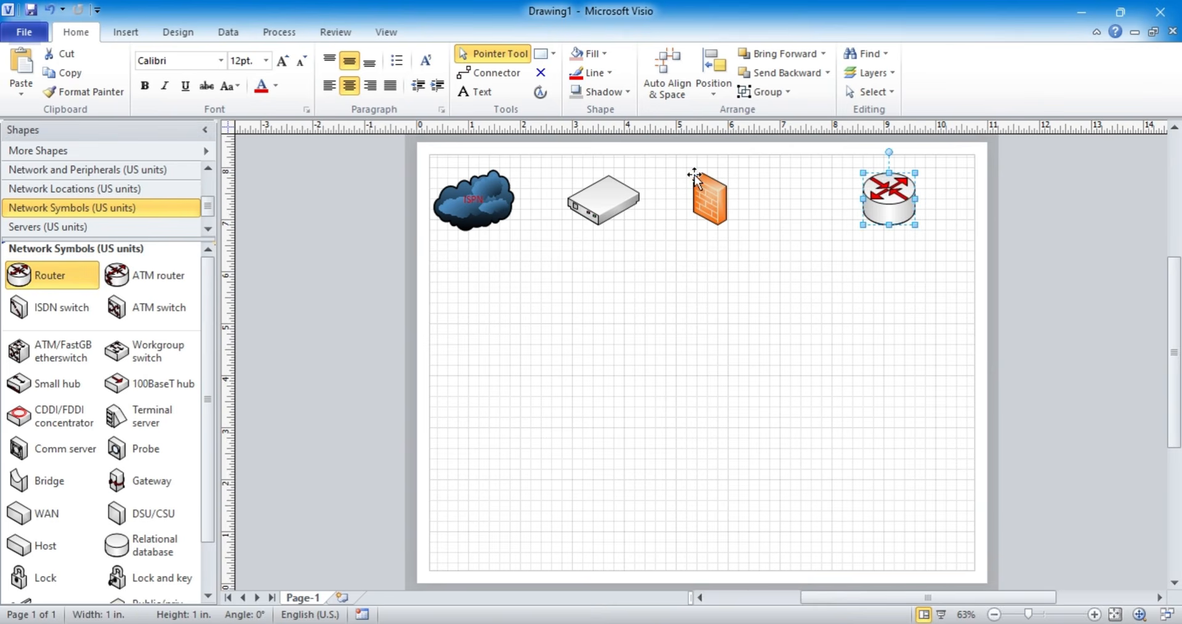
pyautogui.click(27, 349)
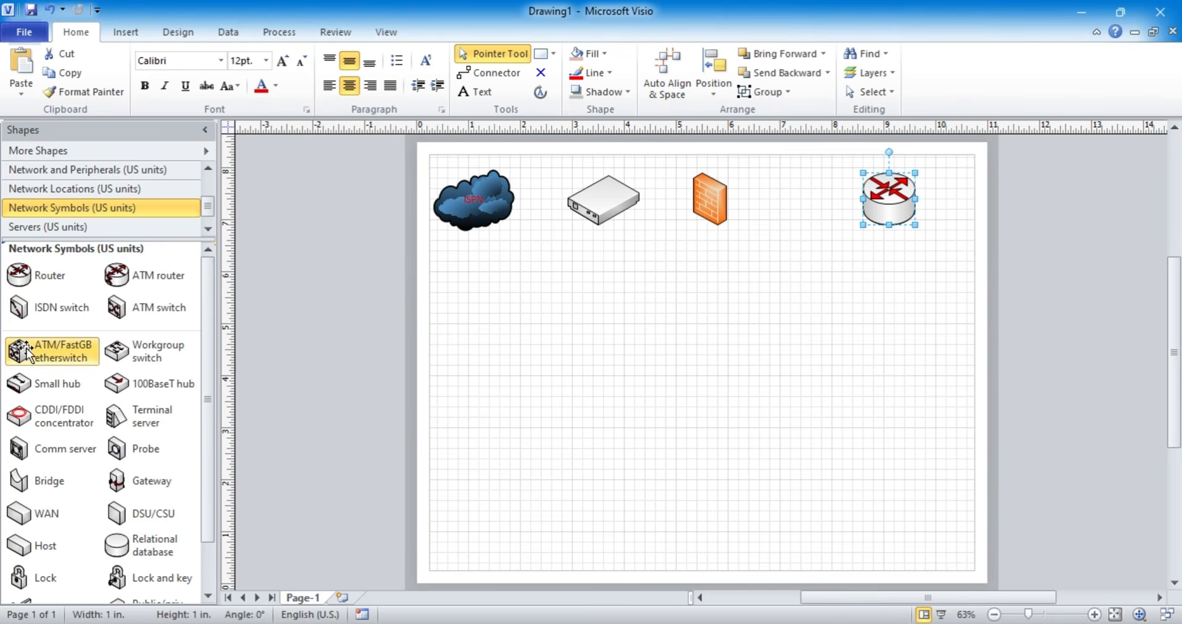
pyautogui.moveTo(27, 348); pyautogui.dragTo(779, 335)
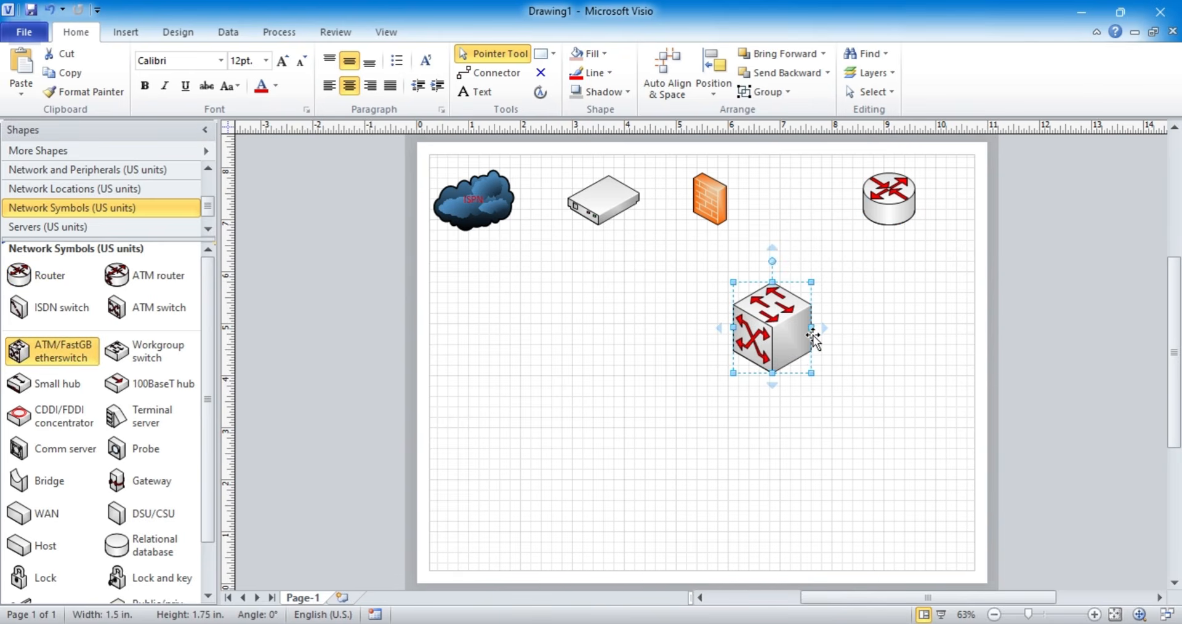
pyautogui.moveTo(768, 343); pyautogui.dragTo(724, 360)
# Place a Building shape from the Network Locations stencil near the page's lower-left corner.
pyautogui.scroll(-2, 518, 497)
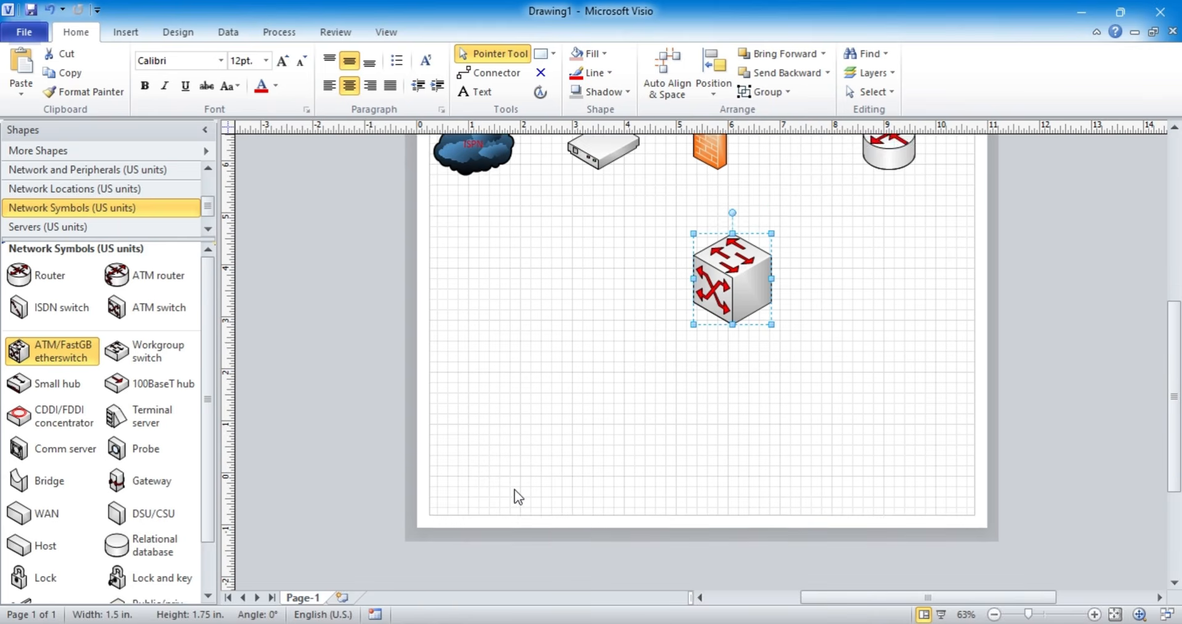
pyautogui.scroll(-2, 519, 497)
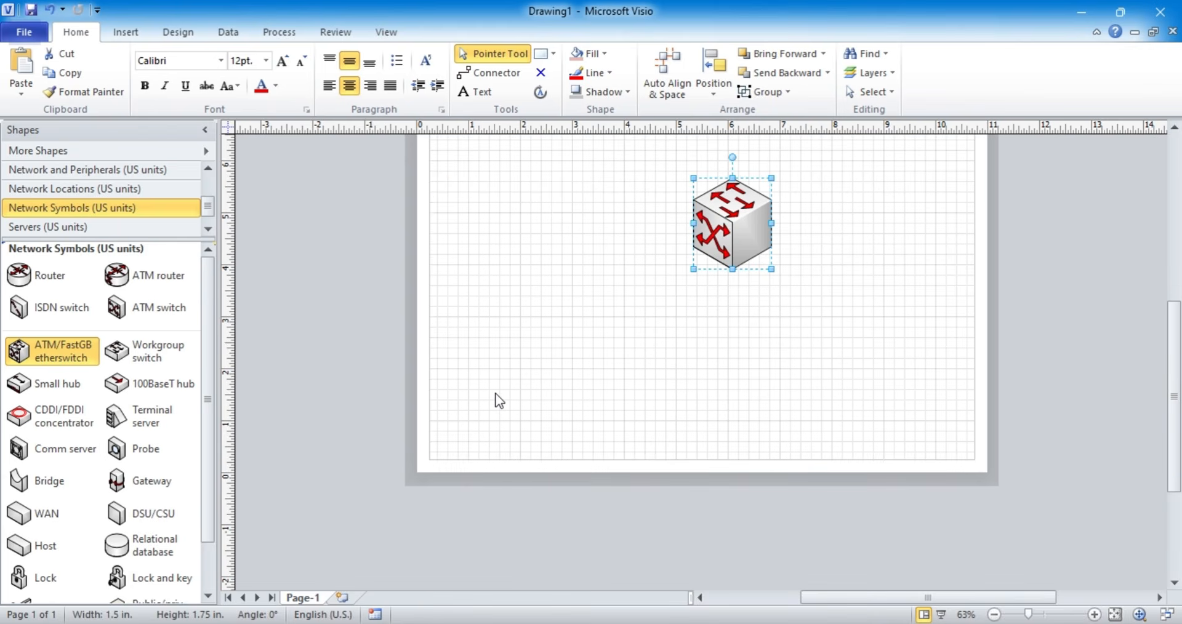
pyautogui.click(89, 190)
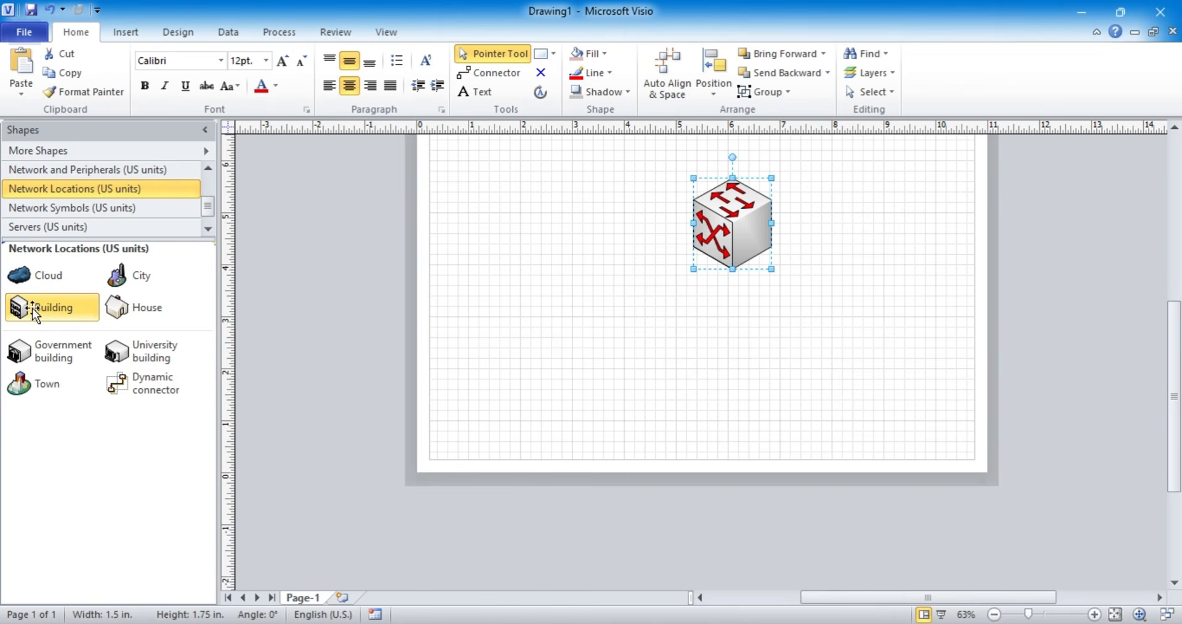
pyautogui.moveTo(34, 314); pyautogui.dragTo(474, 417)
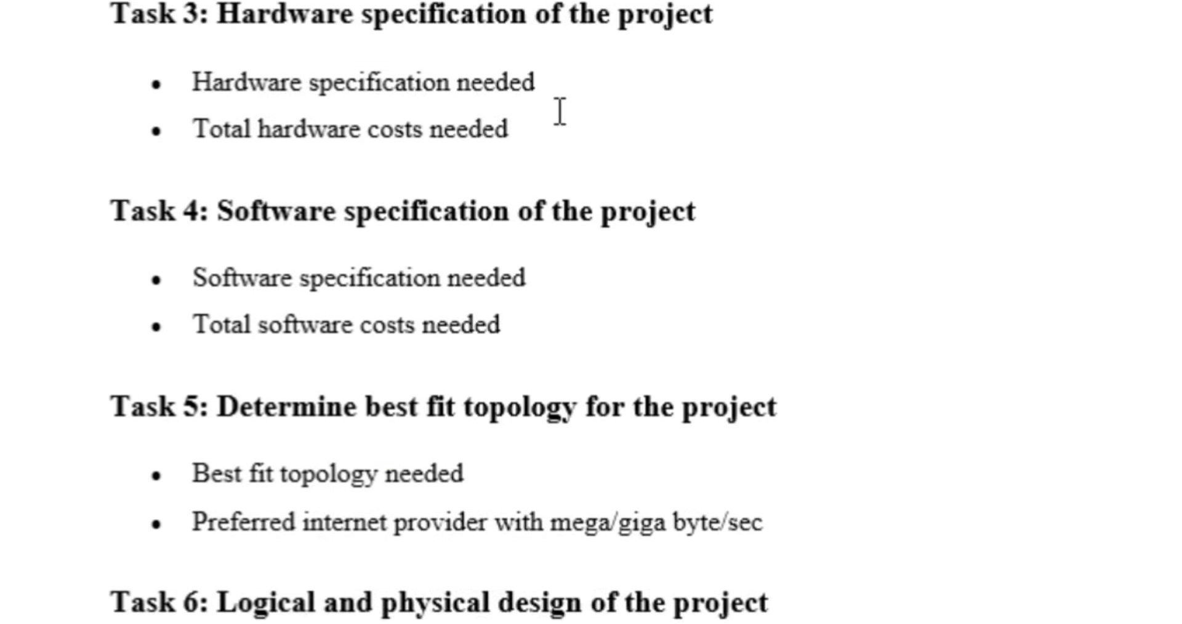
# Switch to the project task document and examine the scenario's description of the special building and its floors.
pyautogui.scroll(5, 535, 134)
pyautogui.scroll(15, 535, 134)
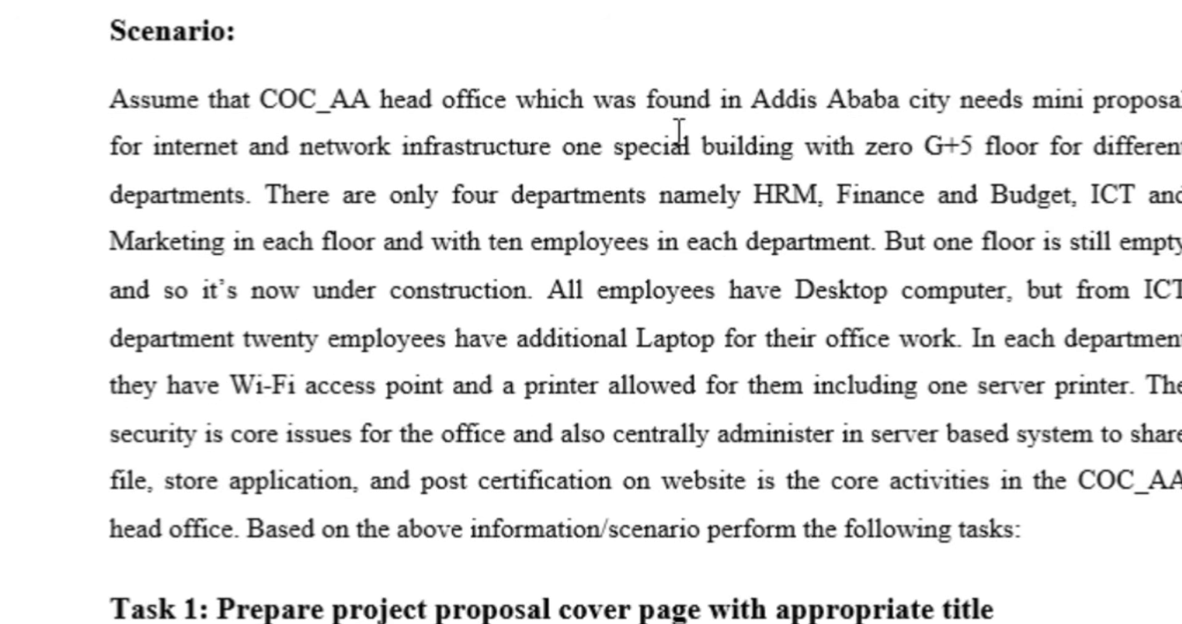
pyautogui.moveTo(571, 155); pyautogui.dragTo(983, 156)
# Switch back to Visio, enlarge the building to about 1.43 by 1.9 in and move it slightly lower.
pyautogui.moveTo(386, 623)
pyautogui.moveTo(237, 623)
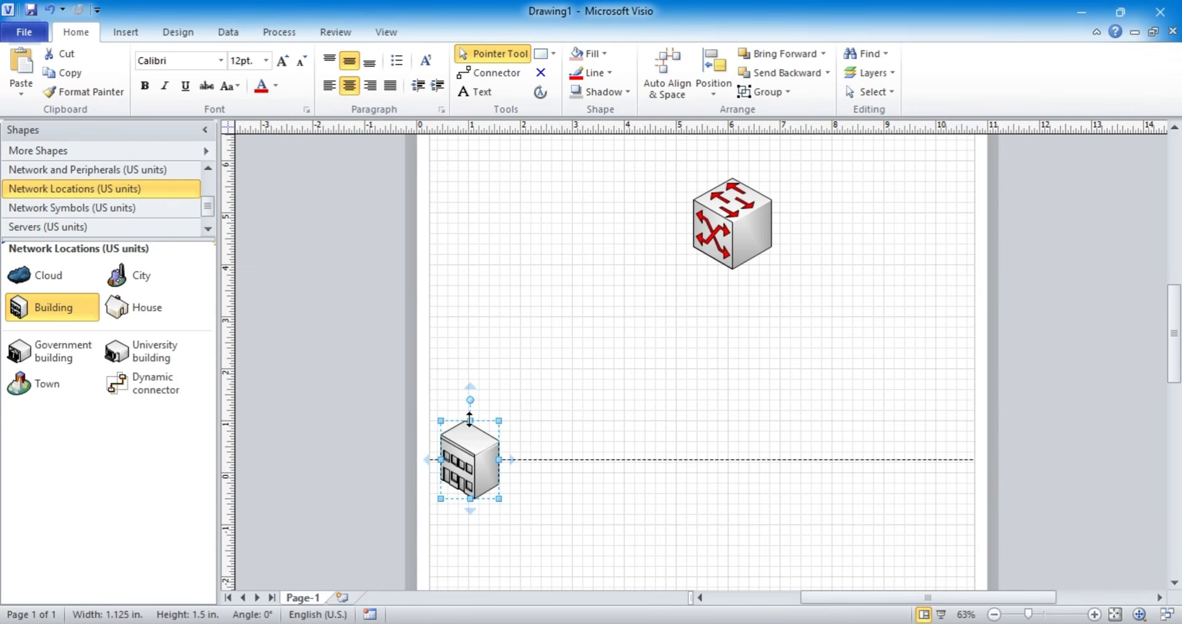
pyautogui.moveTo(466, 419); pyautogui.dragTo(467, 399)
pyautogui.moveTo(466, 454); pyautogui.dragTo(487, 500)
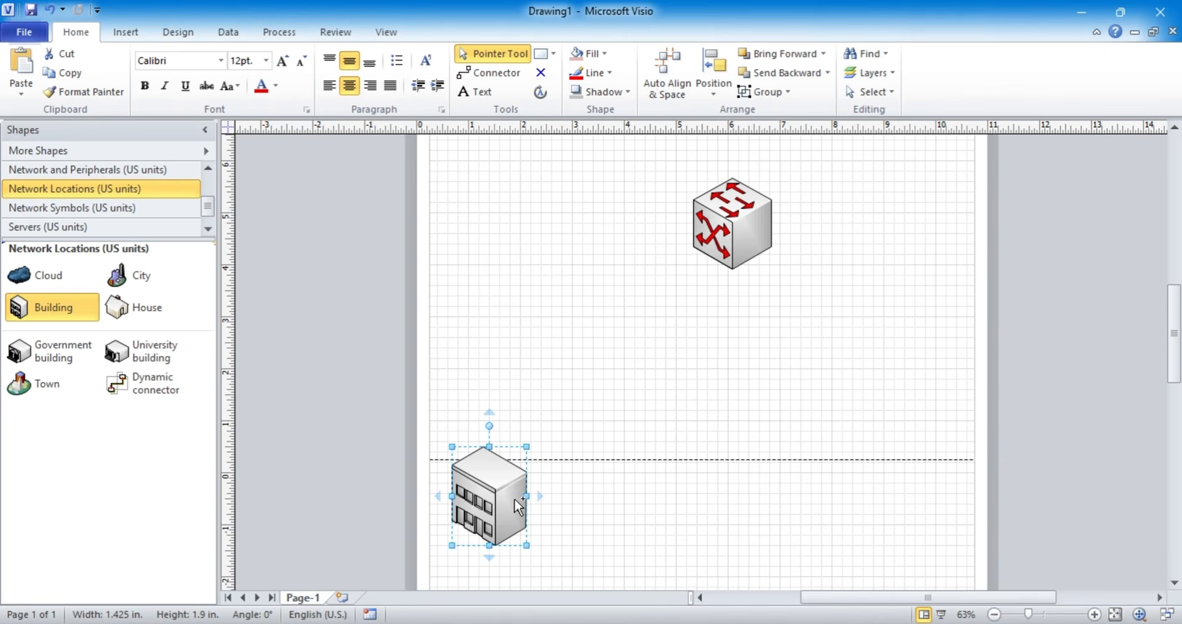
# Duplicate the building and stack the copy flush on top of the original as additional floors.
pyautogui.hotkey('ctrl', 'd')
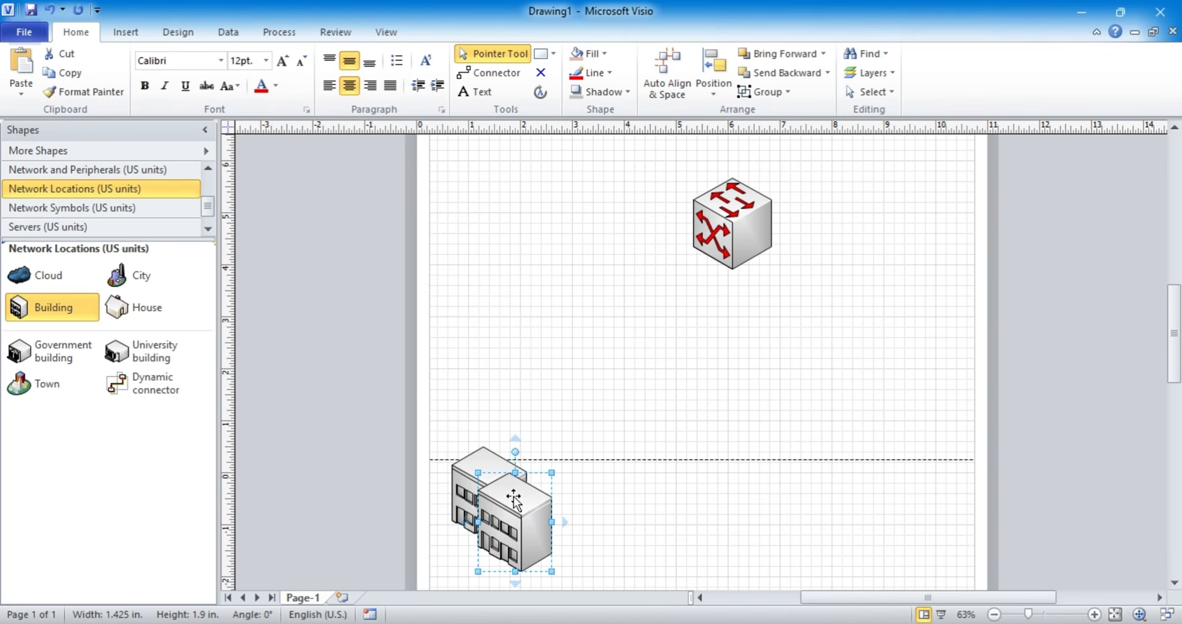
pyautogui.moveTo(514, 499); pyautogui.dragTo(494, 434)
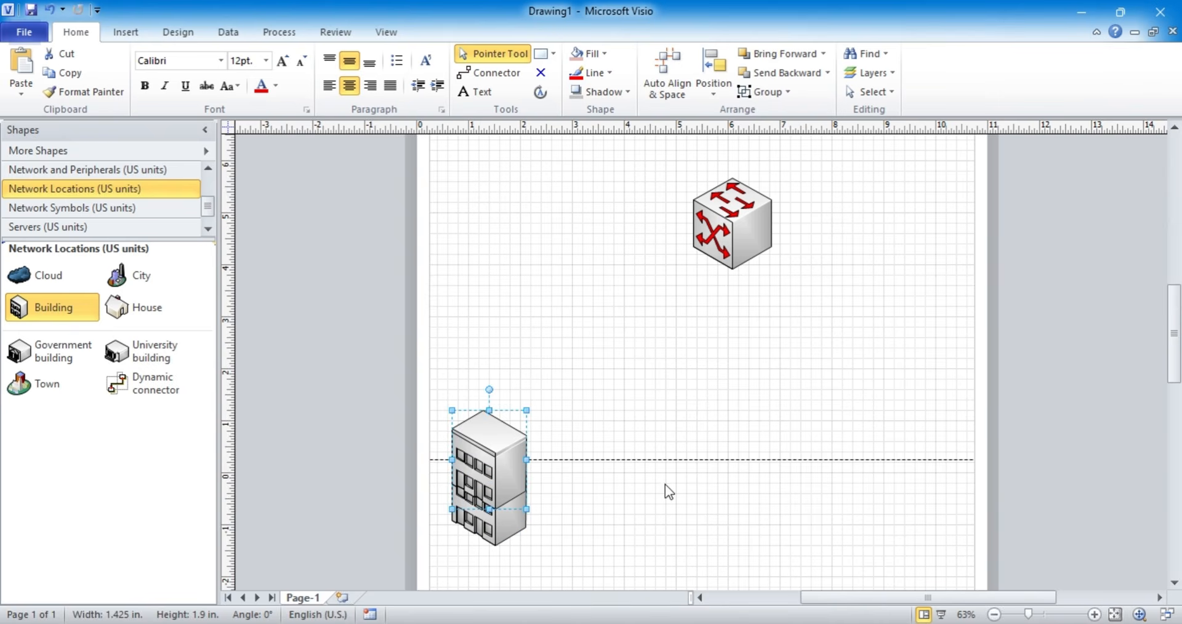
pyautogui.moveTo(496, 472); pyautogui.dragTo(496, 448)
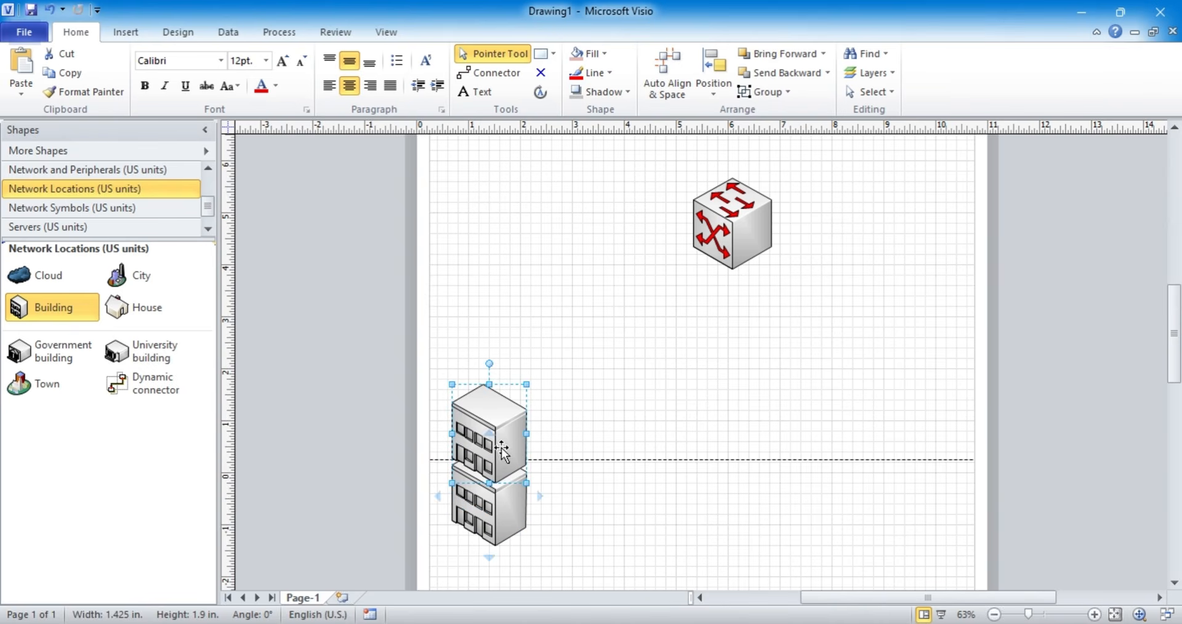
pyautogui.press('Down')
pyautogui.press('Down')
pyautogui.press('Down')
pyautogui.press('Down')
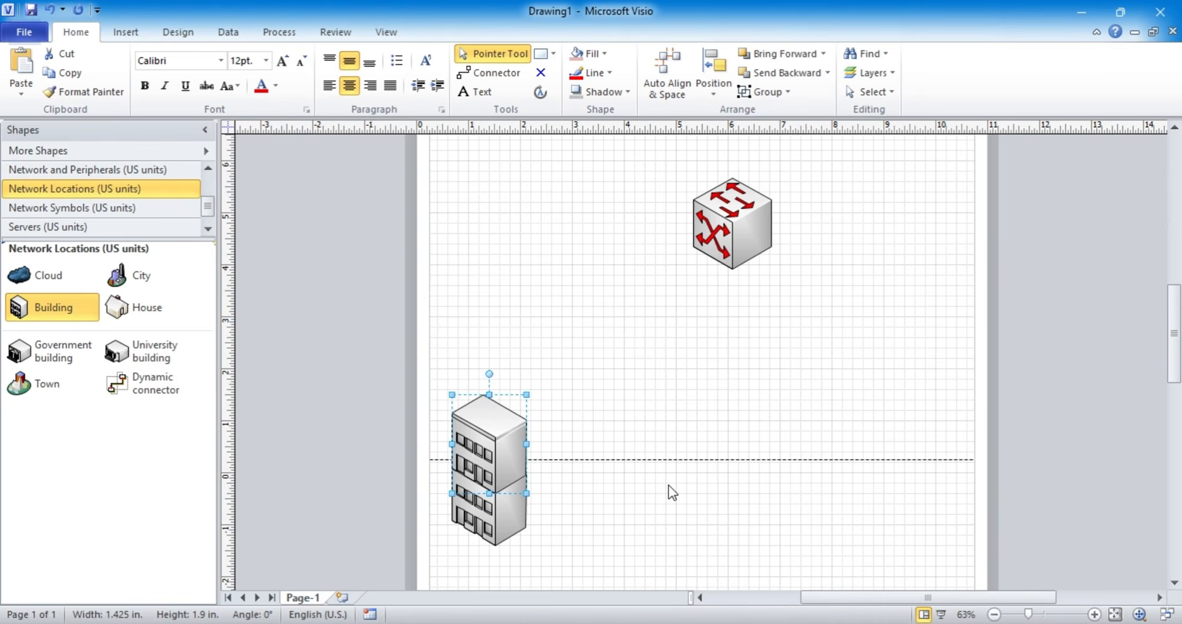
pyautogui.press('Down')
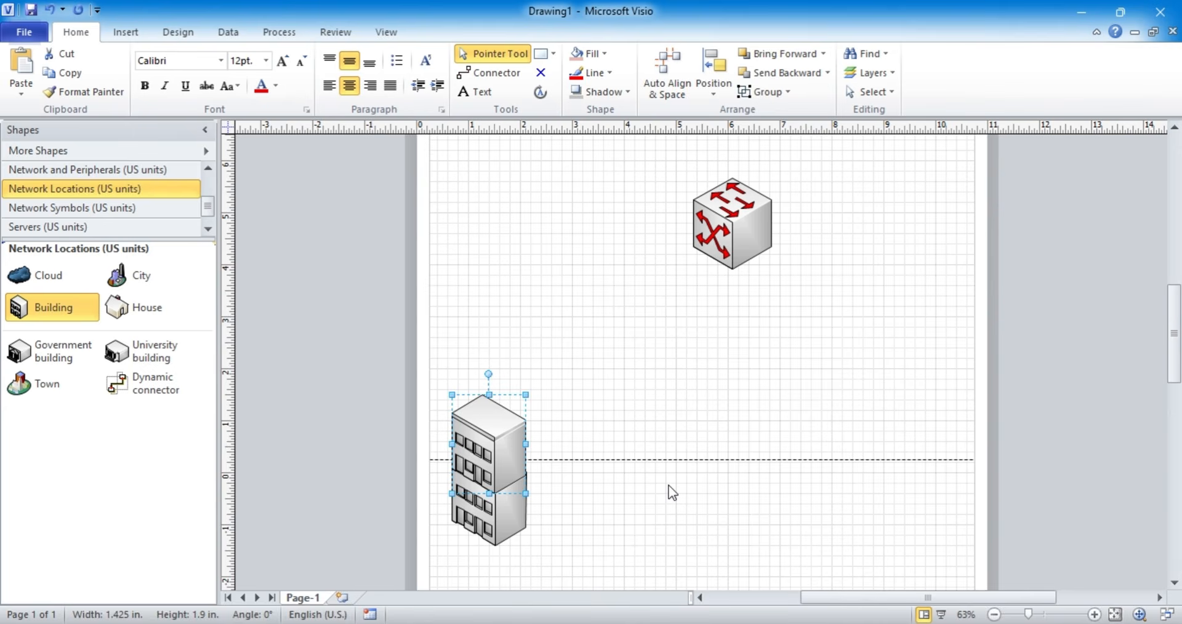
pyautogui.click(668, 485)
# Paste another copy of the building and stack it on top of the two existing blocks.
pyautogui.click(486, 452)
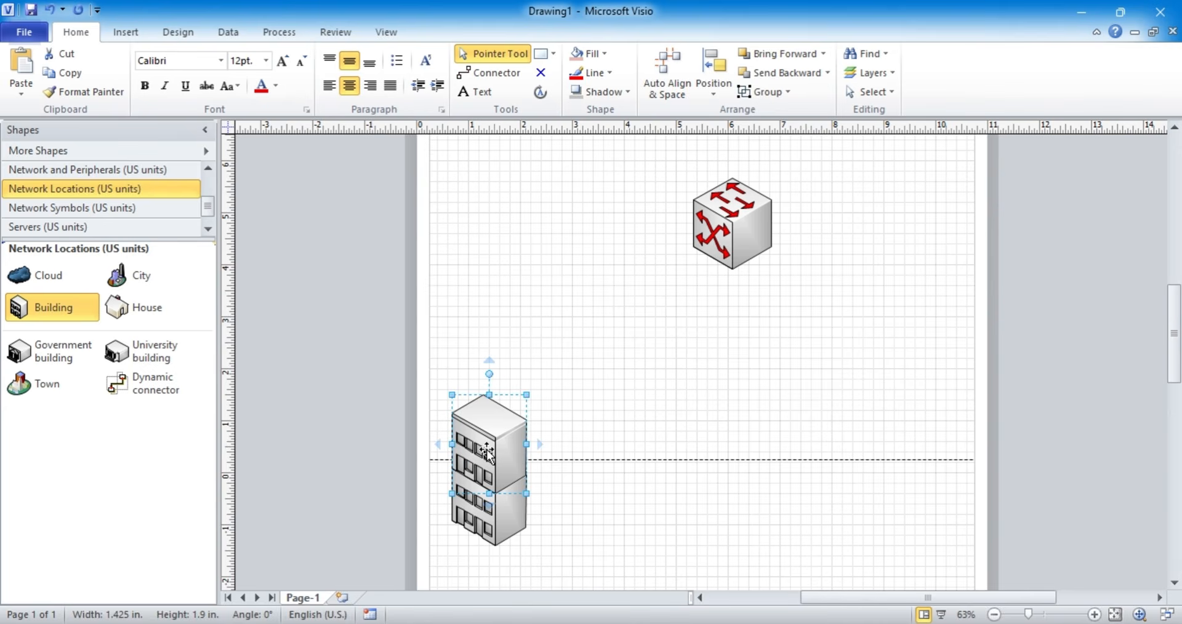
pyautogui.click(585, 483)
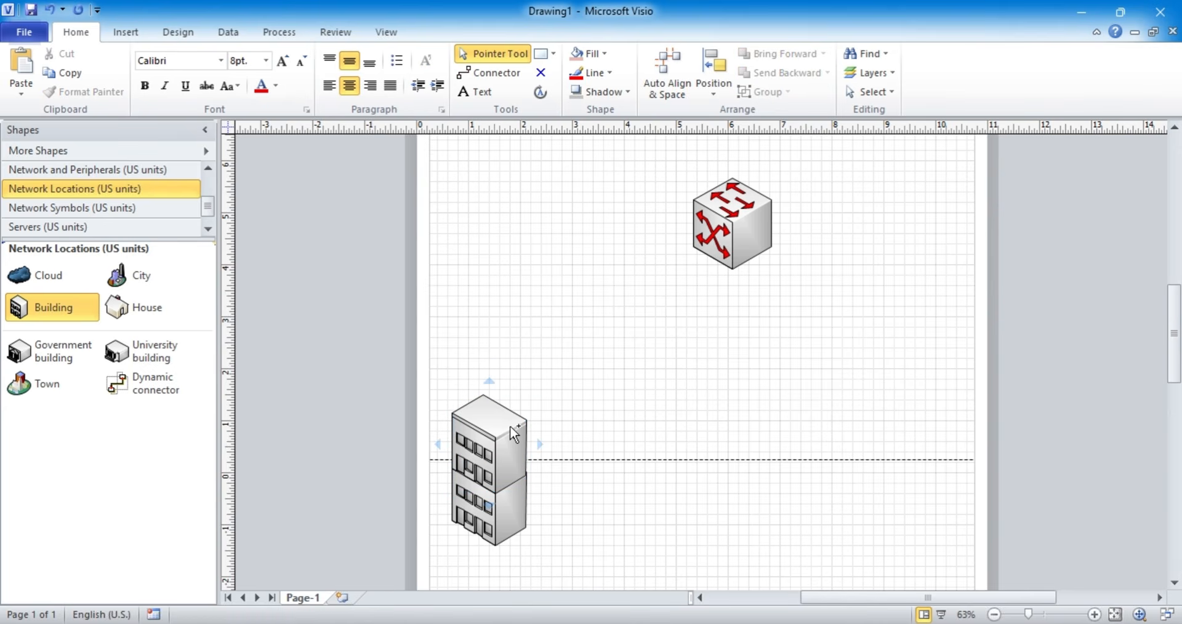
pyautogui.hotkey('ctrl', 'v')
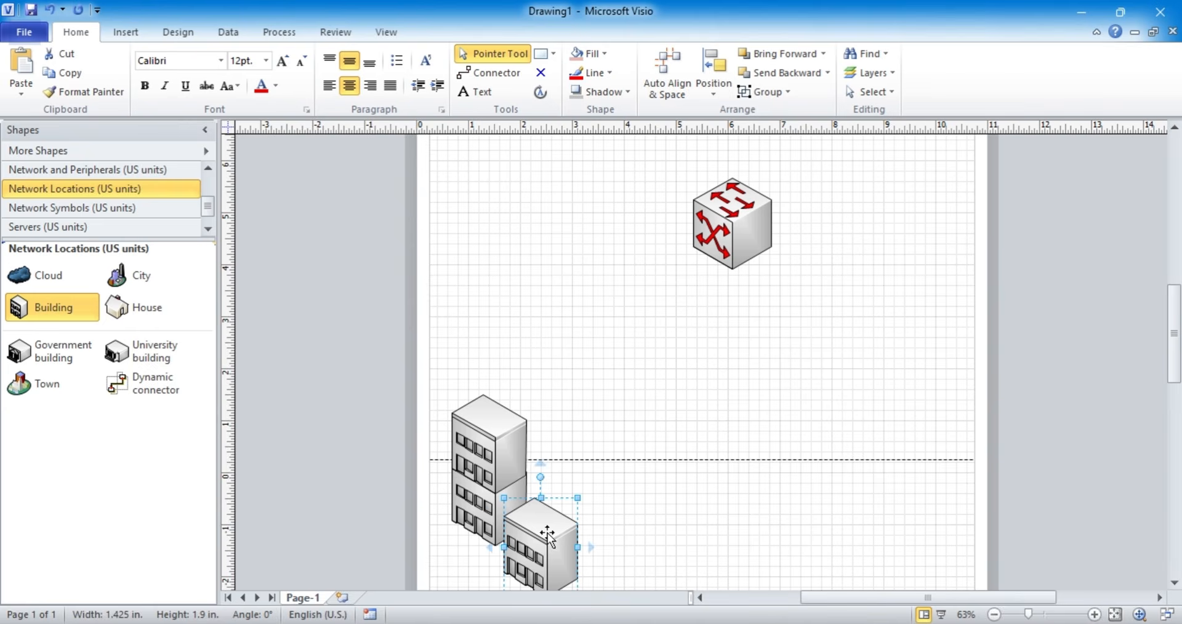
pyautogui.moveTo(547, 534); pyautogui.dragTo(487, 373)
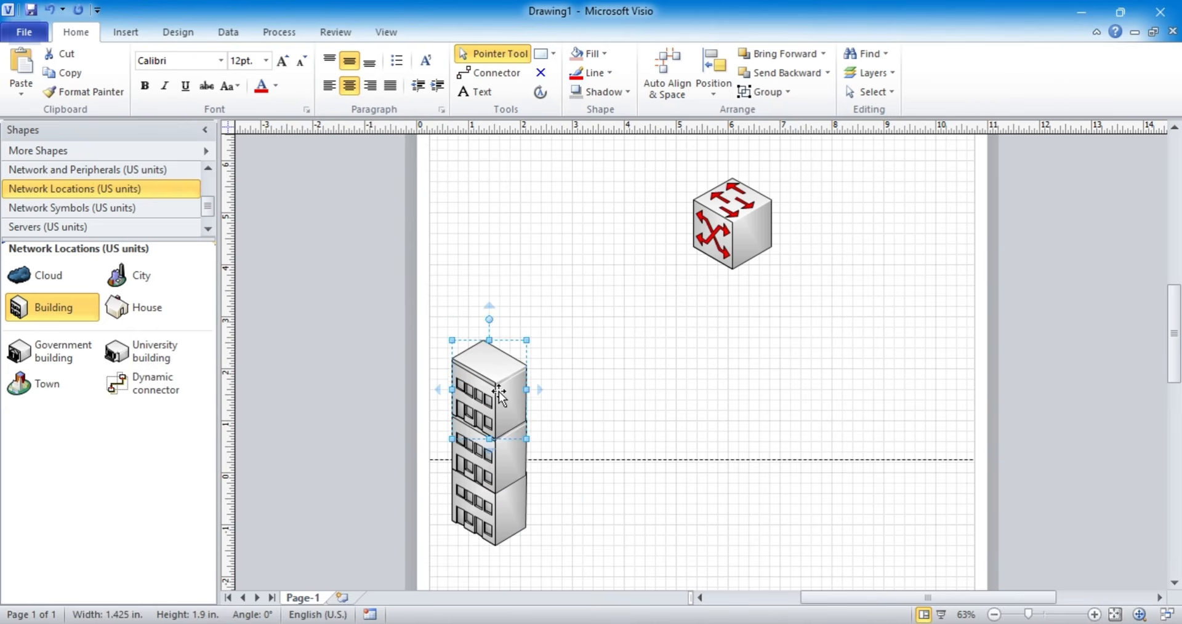
pyautogui.hotkey('ctrl', 'z')
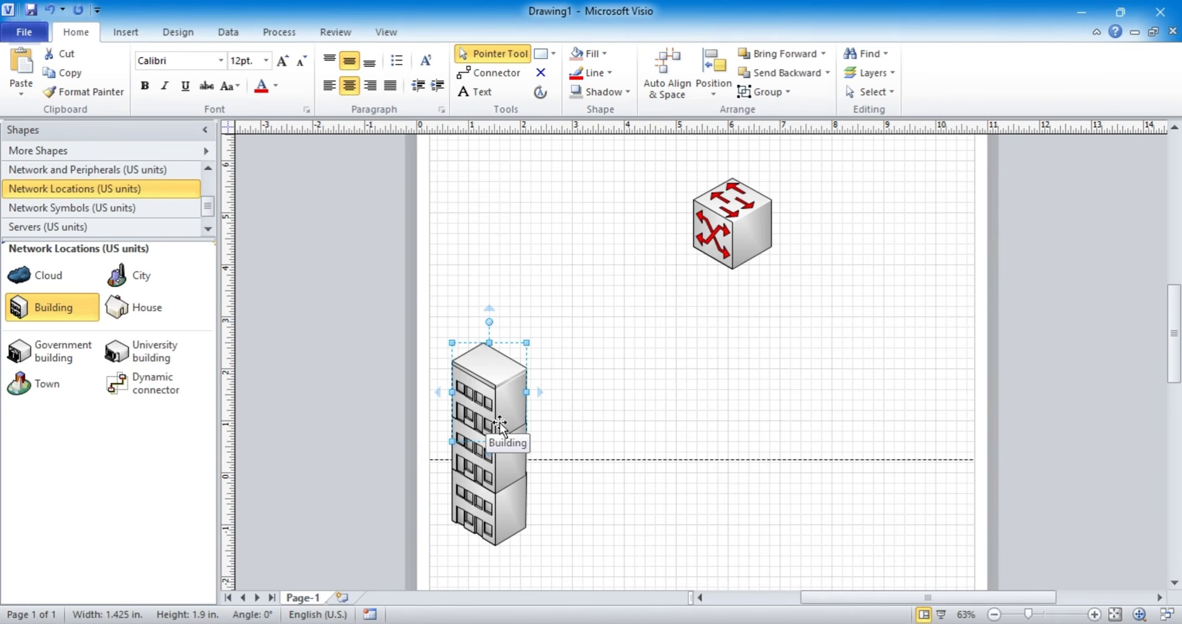
pyautogui.click(640, 379)
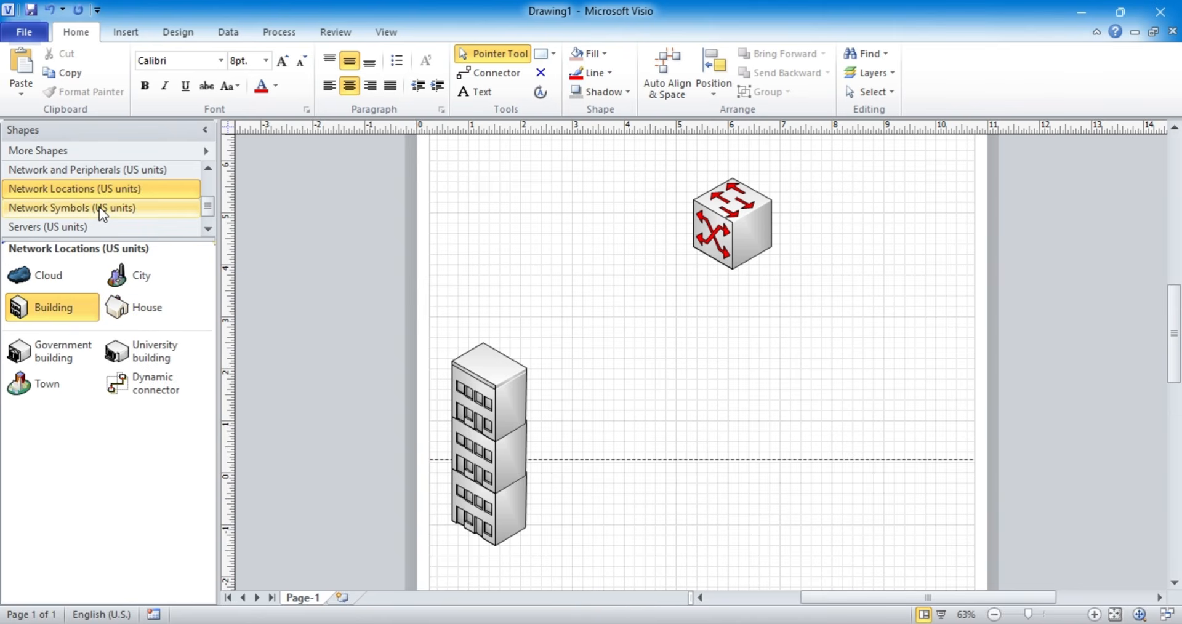
# Place a Switch shape from the Network and Peripherals stencil on the lowest building block and enlarge it to about 0.91 by 0.65 in.
pyautogui.click(80, 172)
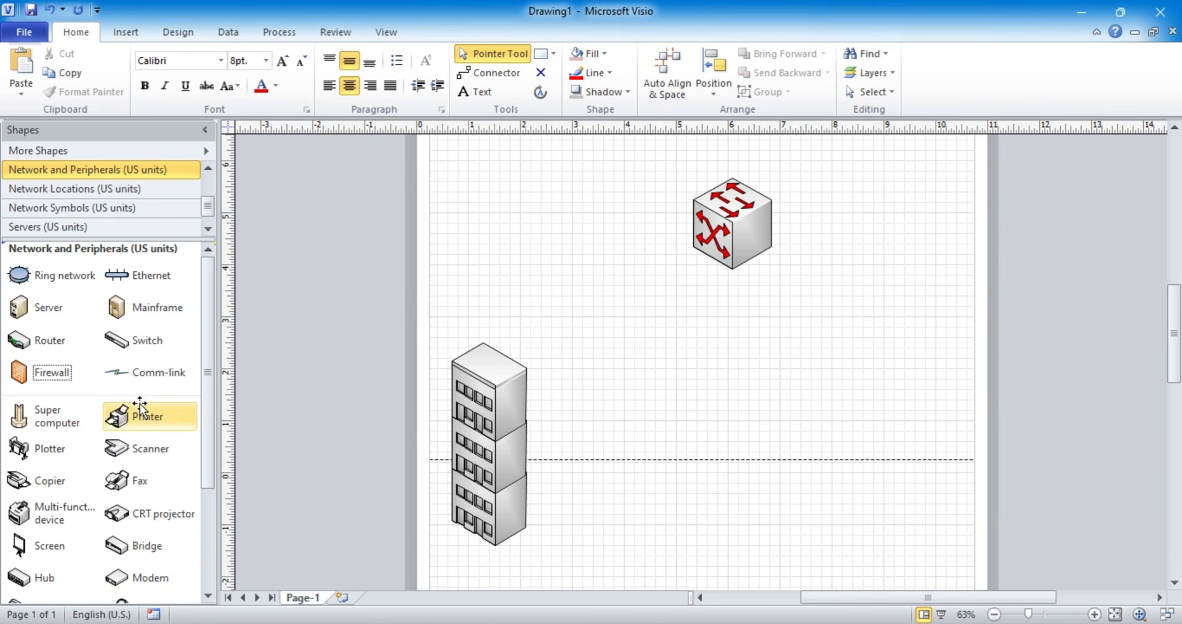
pyautogui.moveTo(146, 342); pyautogui.dragTo(474, 501)
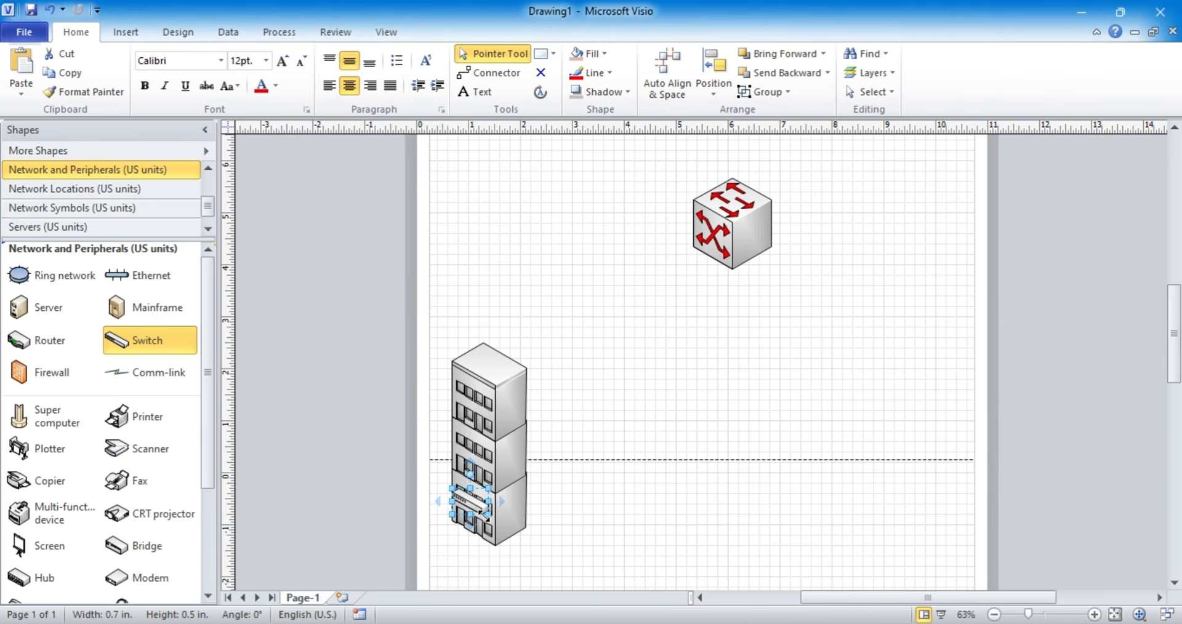
pyautogui.moveTo(490, 516); pyautogui.dragTo(499, 523)
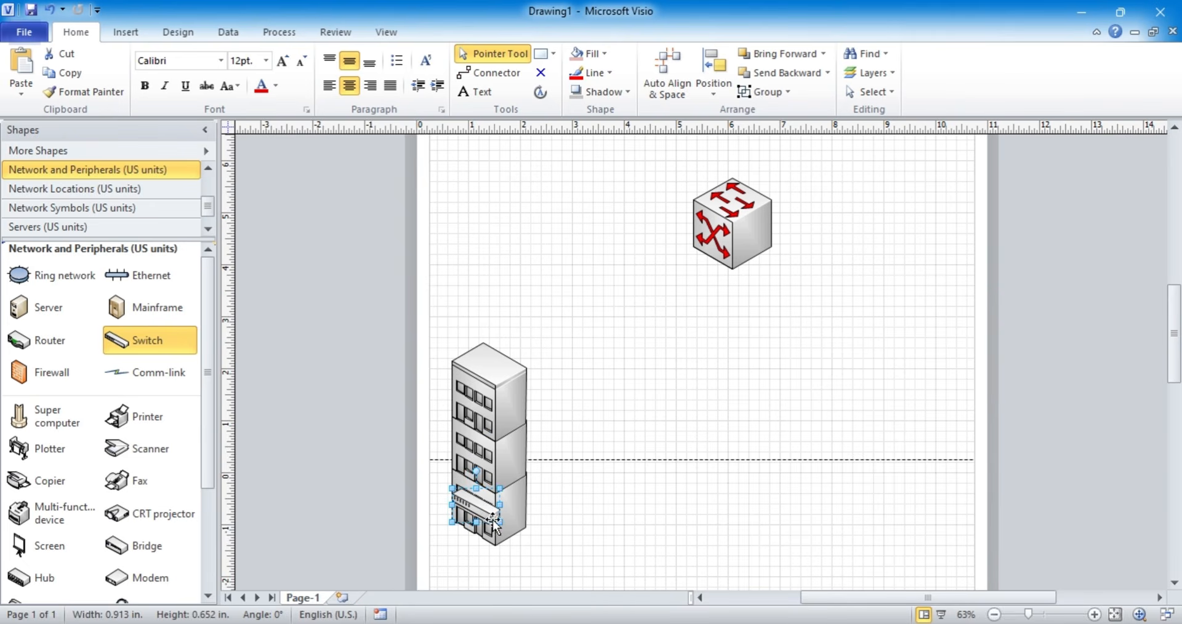
pyautogui.click(476, 477)
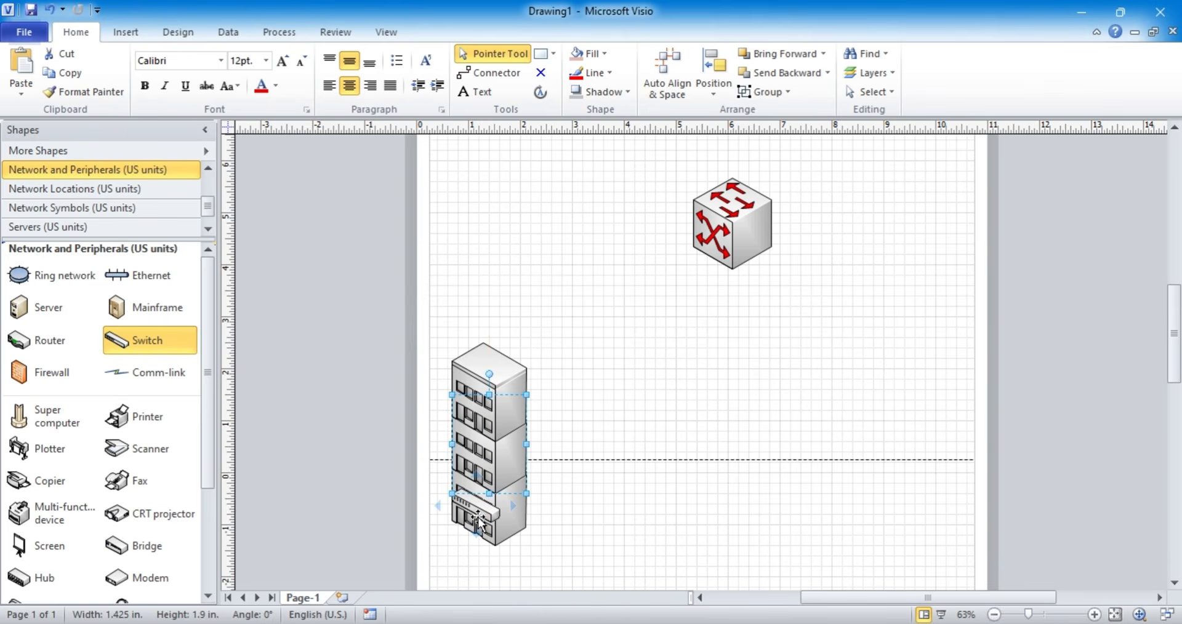
# Move the switch up and slightly left to the upper edge of the lowest building block.
pyautogui.moveTo(478, 517); pyautogui.dragTo(478, 502)
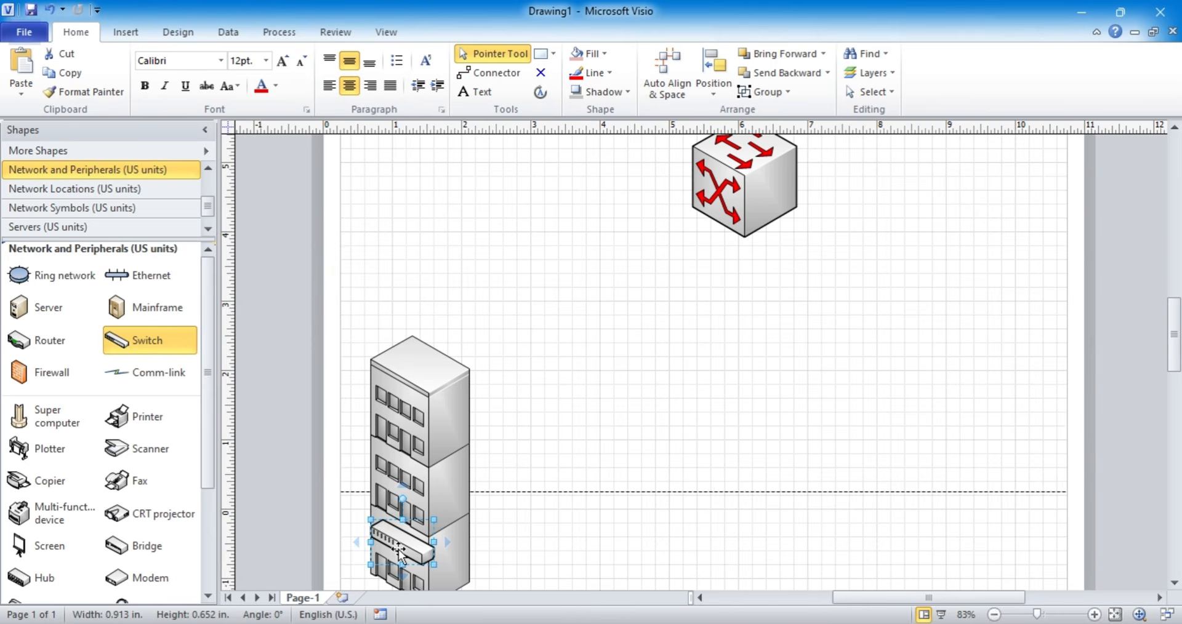
pyautogui.moveTo(397, 549); pyautogui.dragTo(400, 542)
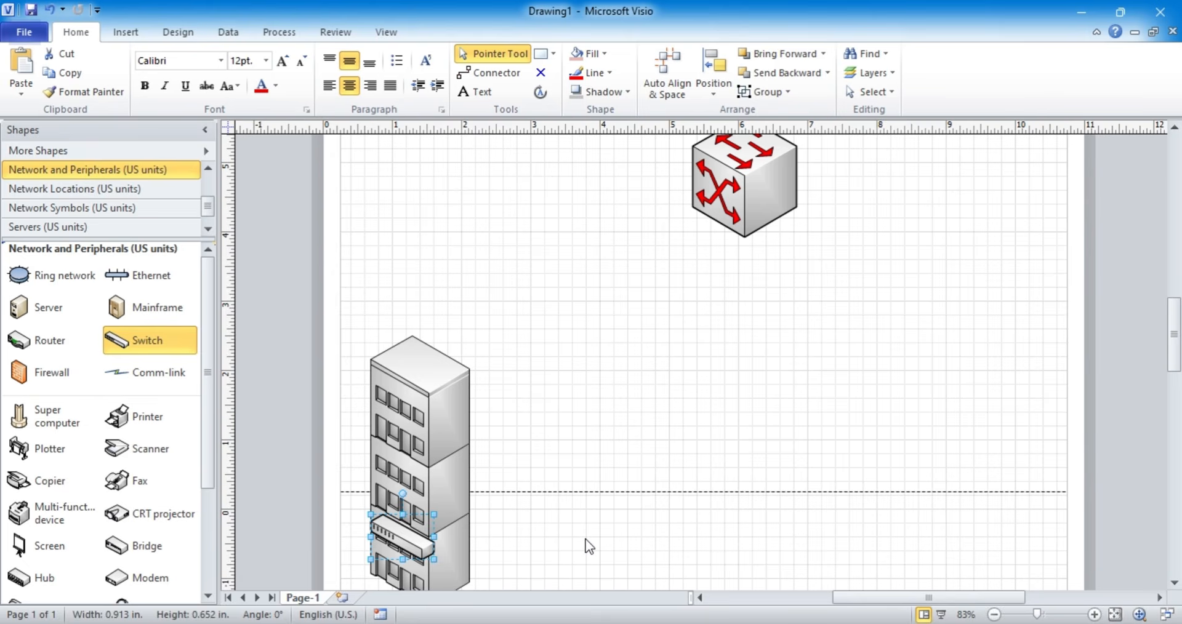
pyautogui.hotkey('shift', 'Left')
pyautogui.hotkey('shift', 'Left')
pyautogui.hotkey('shift', 'Left')
pyautogui.write('//')
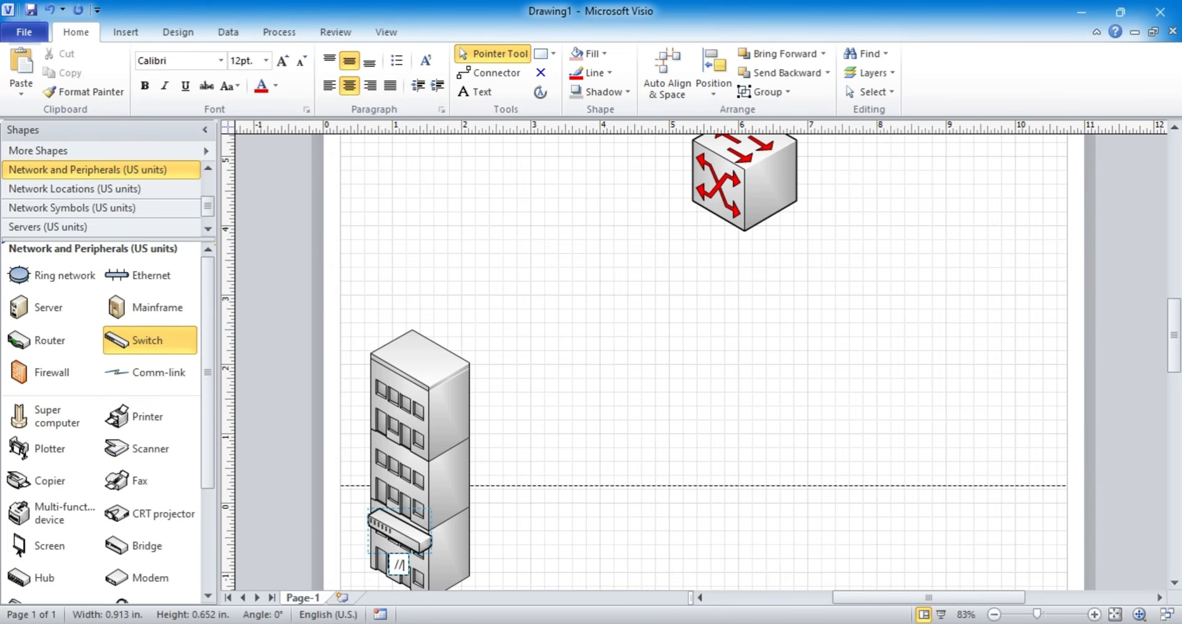
pyautogui.press('Escape')
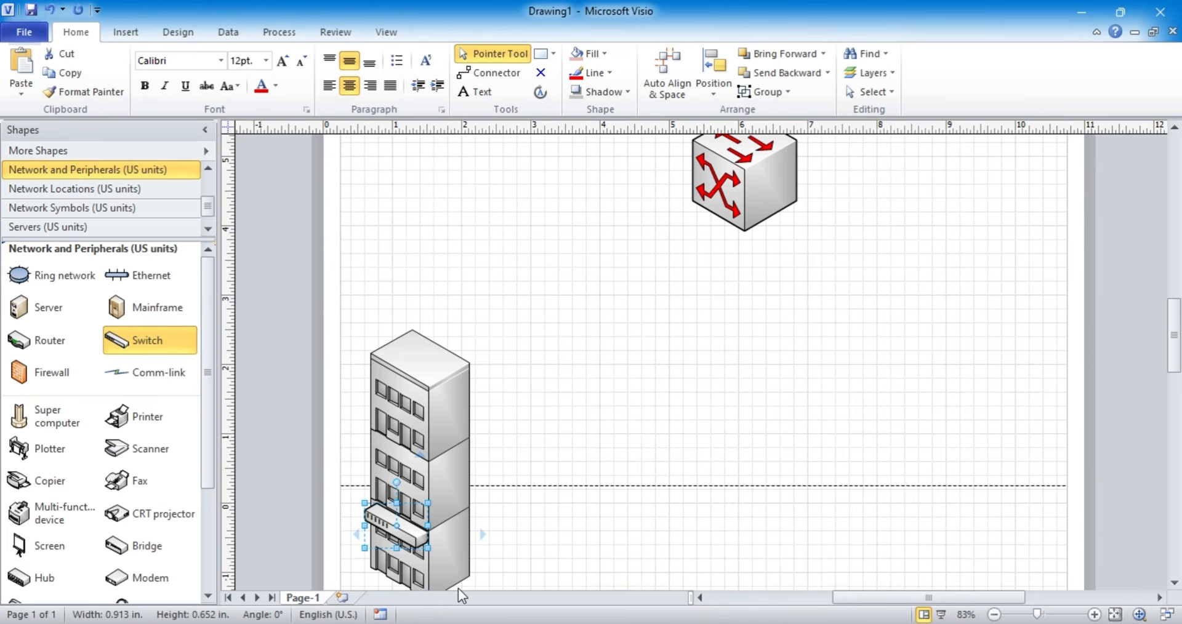
# Duplicate the switch and align the copy just above the first one on the building front.
pyautogui.hotkey('ctrl', 'd')
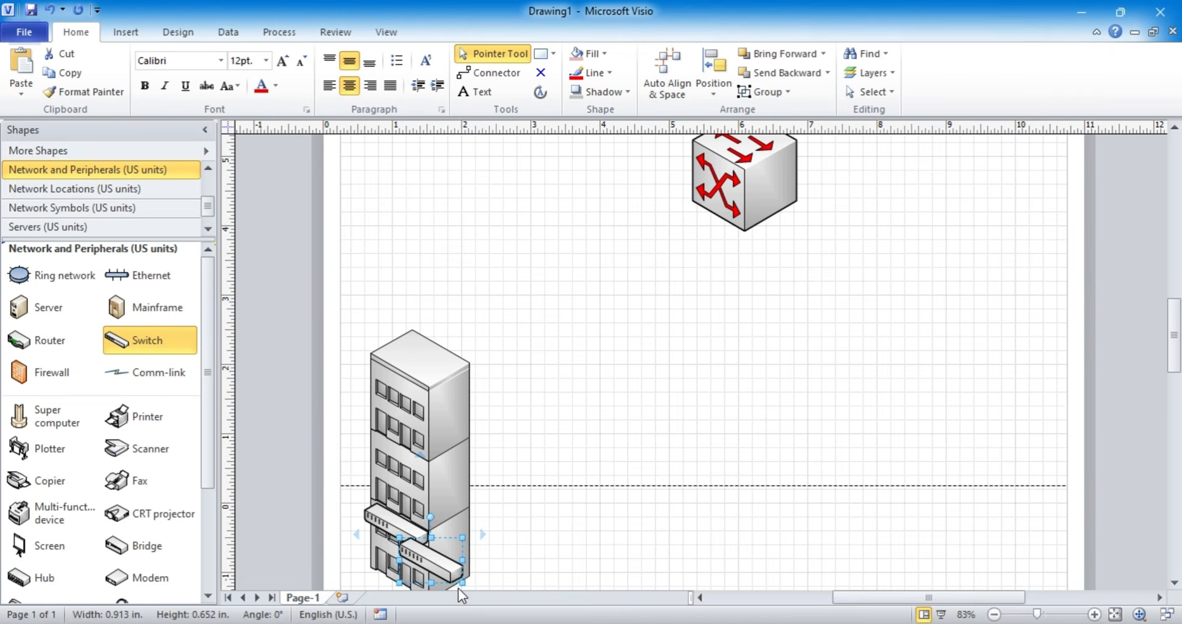
pyautogui.moveTo(415, 563); pyautogui.dragTo(369, 500)
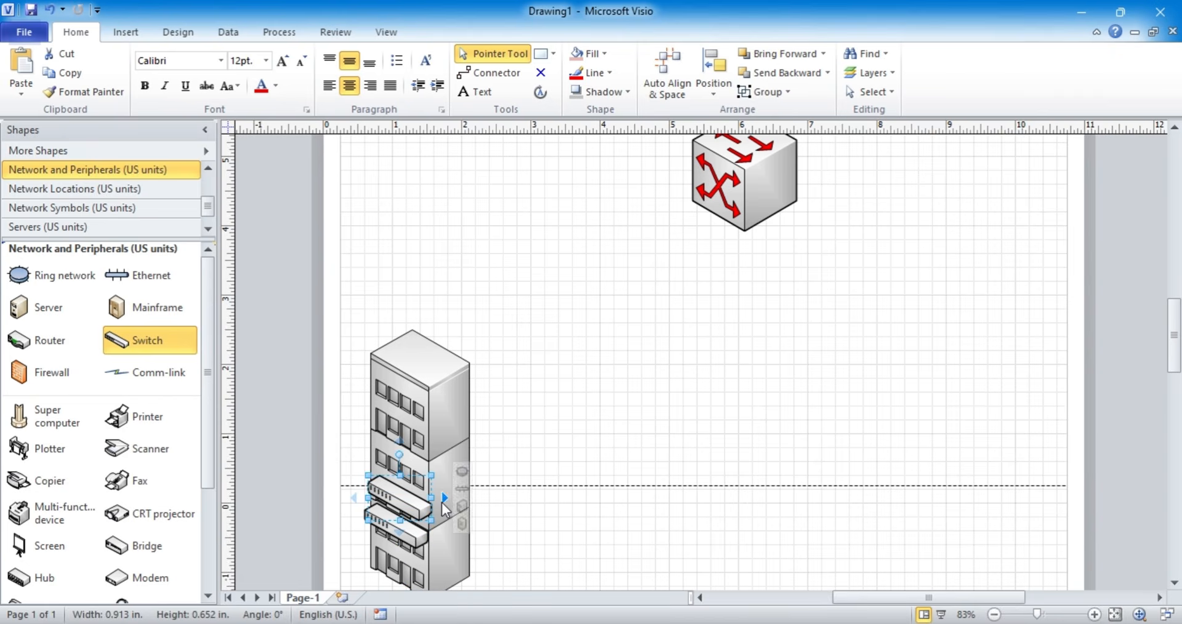
pyautogui.hotkey('ctrl', 'z')
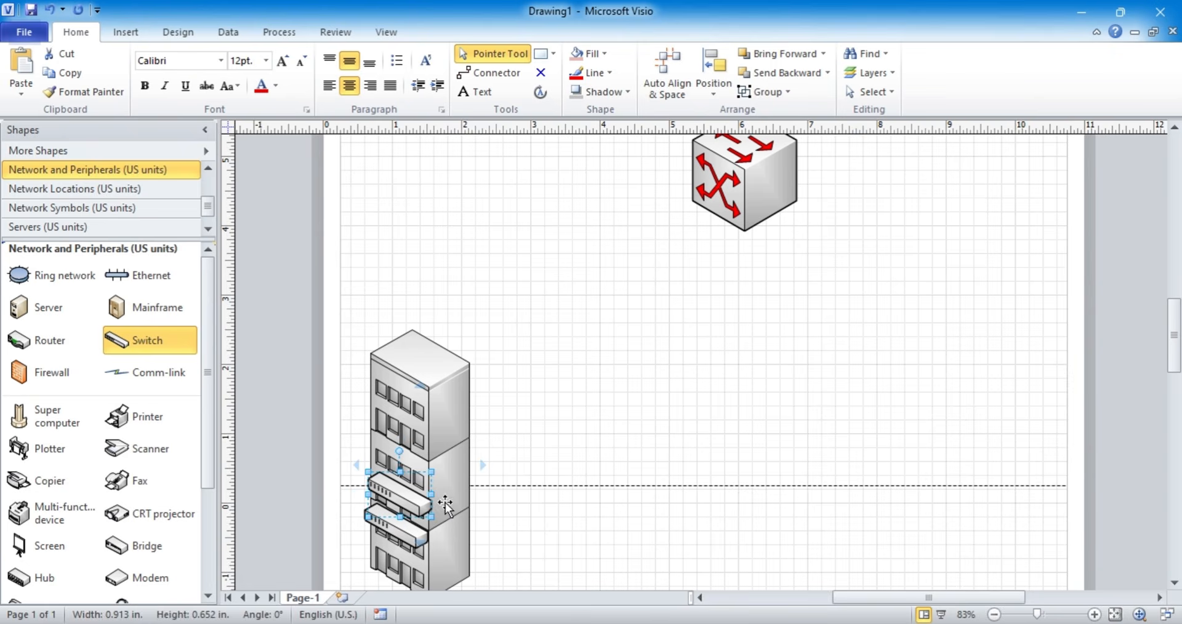
# Paste a third switch and align it above the other two, near the upper edge of the middle building block.
pyautogui.hotkey('ctrl', 'v')
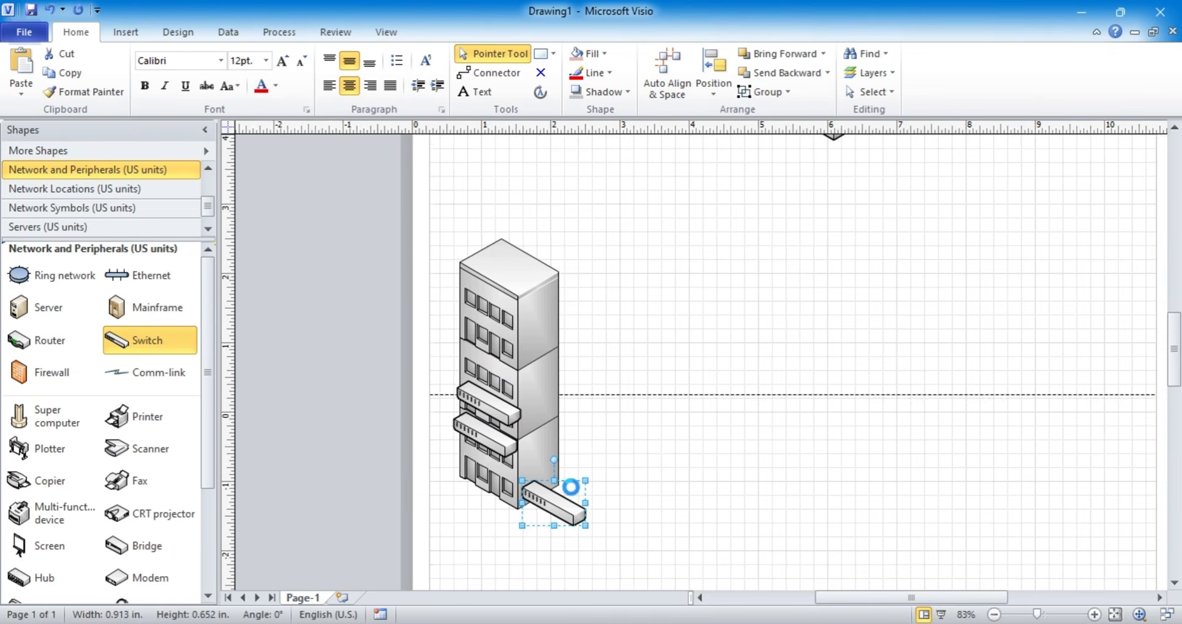
pyautogui.moveTo(726, 352); pyautogui.dragTo(651, 222)
pyautogui.hotkey('shift', 'Left')
pyautogui.hotkey('shift', 'Left')
pyautogui.hotkey('shift', 'Left')
pyautogui.hotkey('shift', 'Left')
pyautogui.hotkey('shift', 'Left')
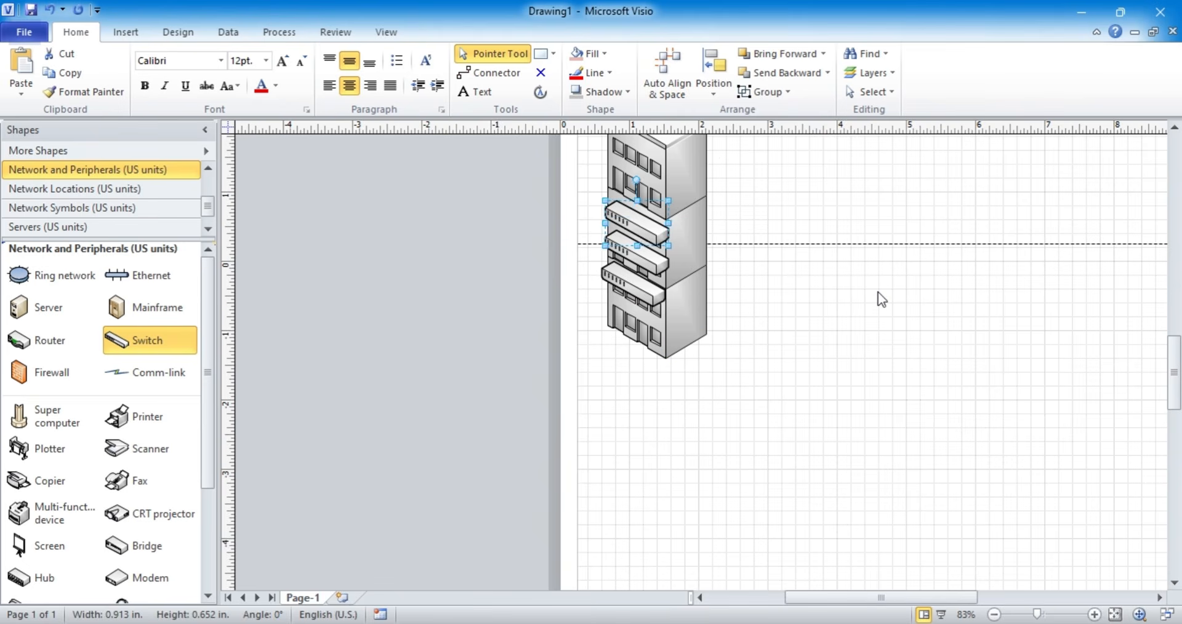
pyautogui.write('/')
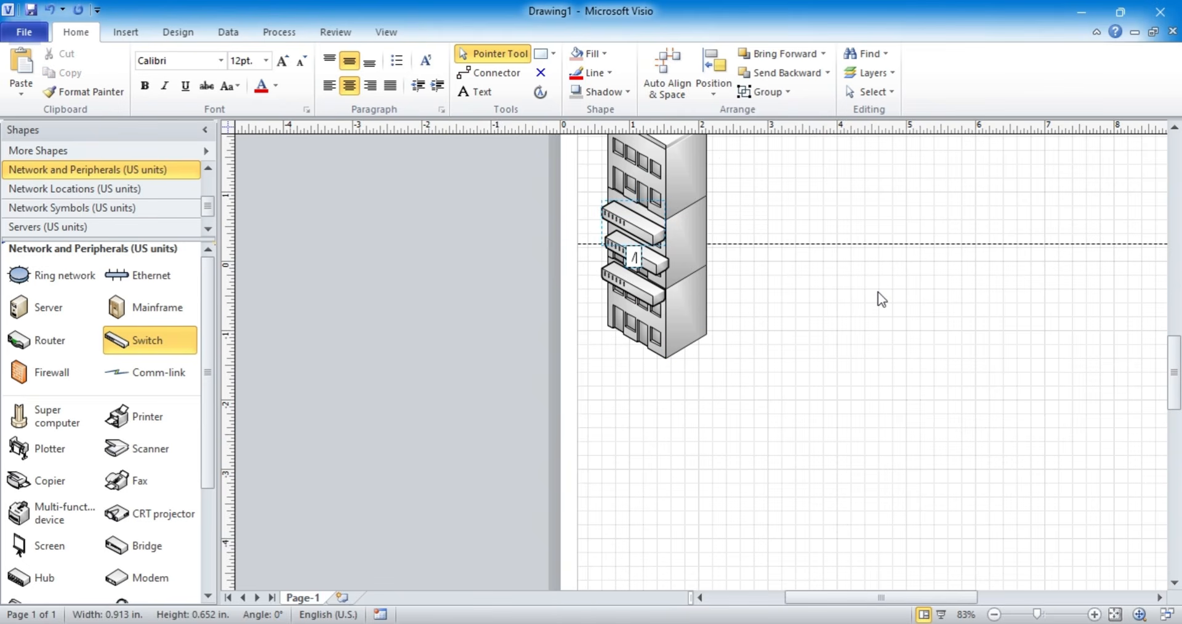
pyautogui.press('BackSpace')
pyautogui.click(647, 233)
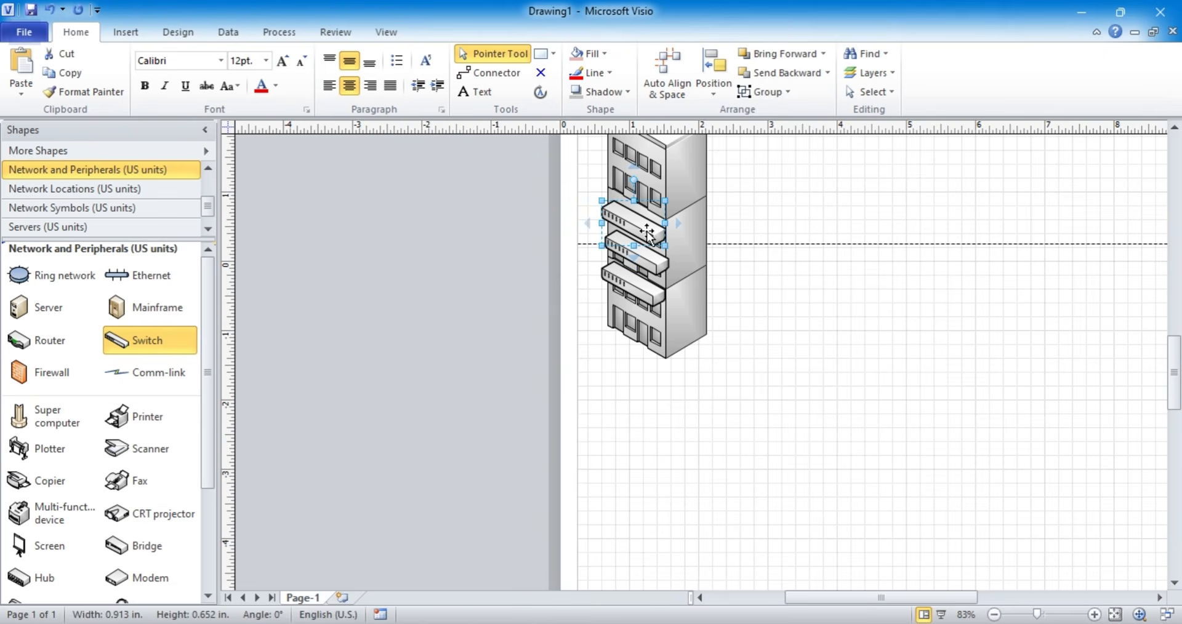
pyautogui.hotkey('shift', 'Up')
pyautogui.hotkey('shift', 'Up')
pyautogui.hotkey('shift', 'Up')
pyautogui.hotkey('shift', 'Up')
pyautogui.hotkey('shift', 'Up')
pyautogui.hotkey('shift', 'Up')
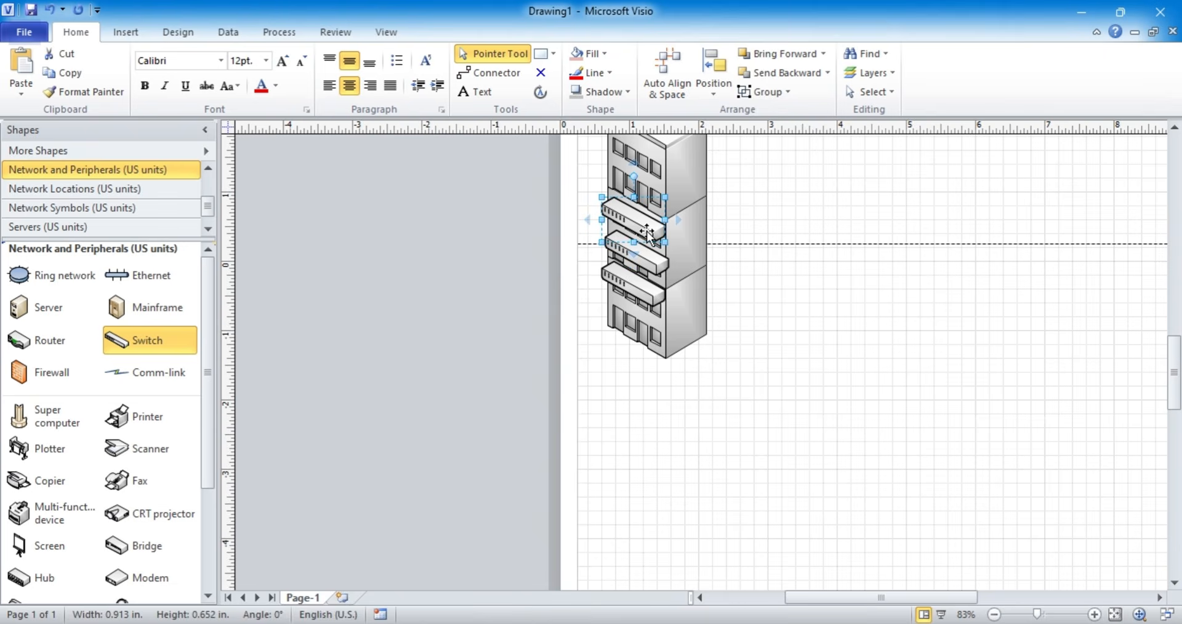
# Duplicate the third switch and place the copy above it on the top building block.
pyautogui.hotkey('ctrl', 'd')
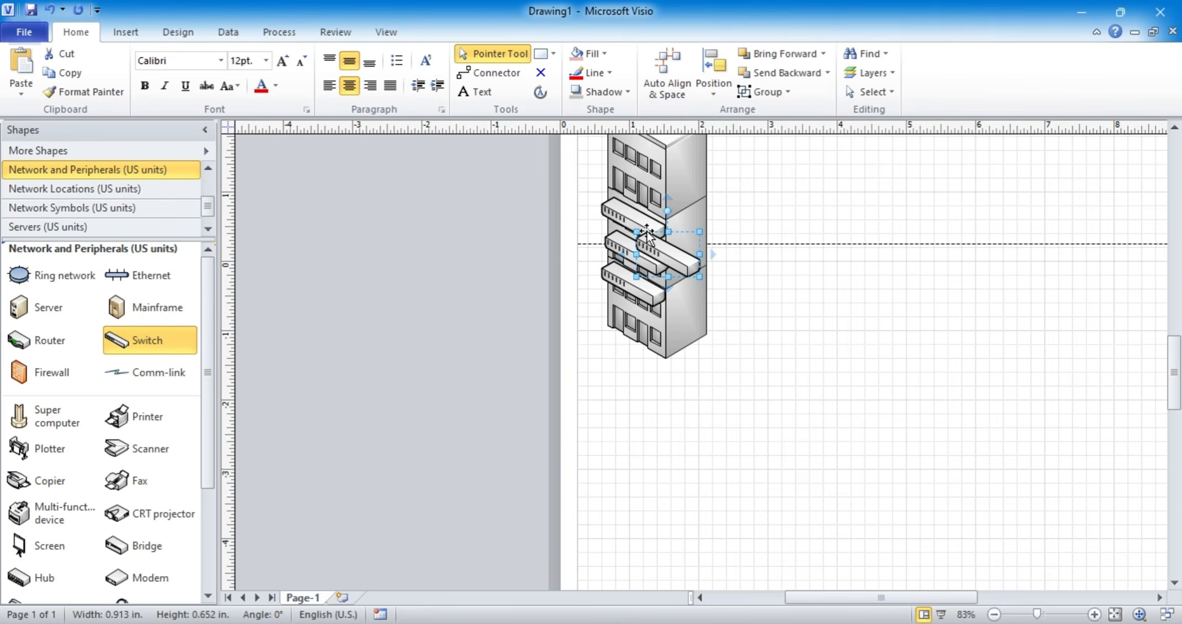
pyautogui.moveTo(653, 250); pyautogui.dragTo(621, 177)
pyautogui.scroll(3, 855, 326)
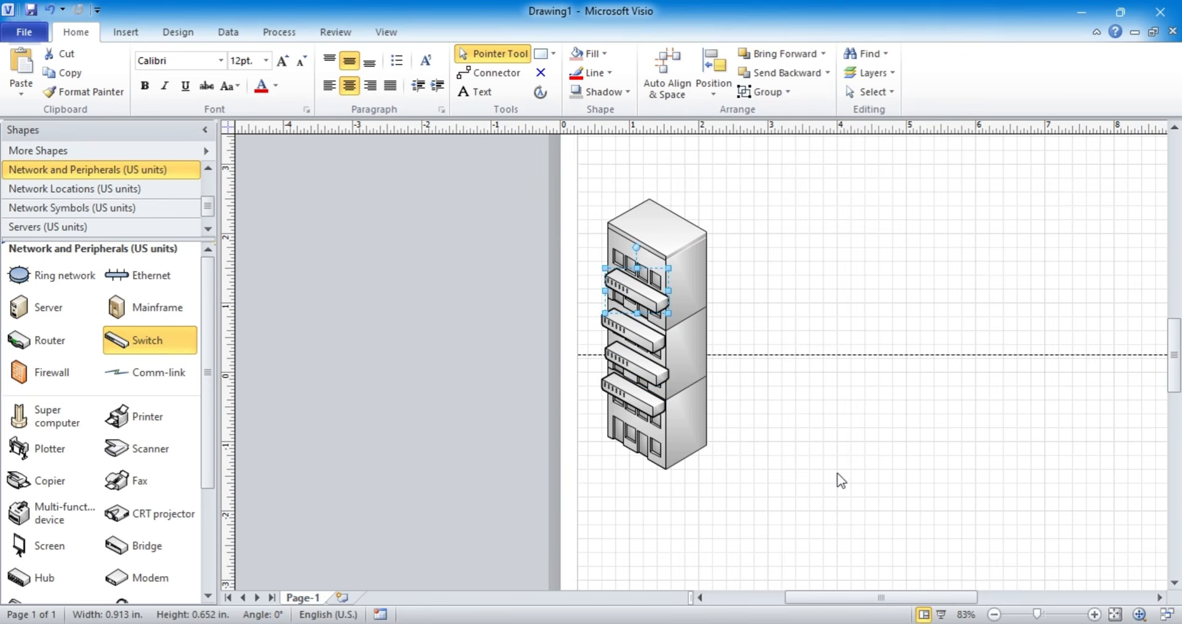
# Add a Comm-link from the Network and Peripherals stencil between the ISP cloud and the modem.
pyautogui.scroll(5, 758, 388)
pyautogui.scroll(5, 937, 296)
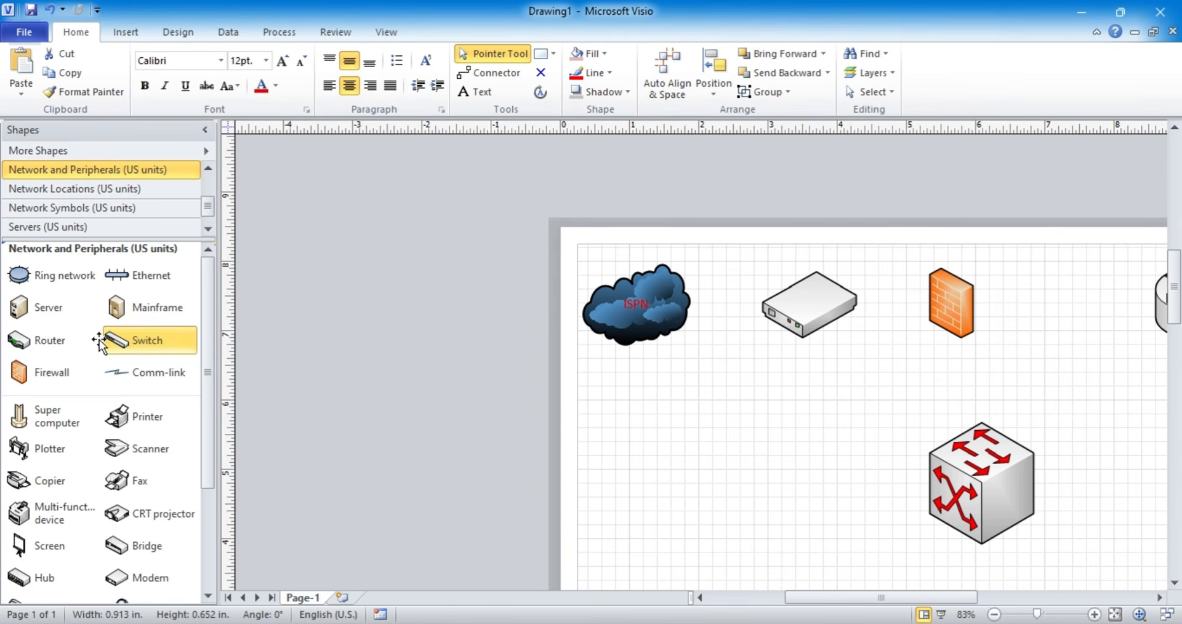
pyautogui.click(165, 378)
pyautogui.moveTo(597, 325); pyautogui.dragTo(808, 302)
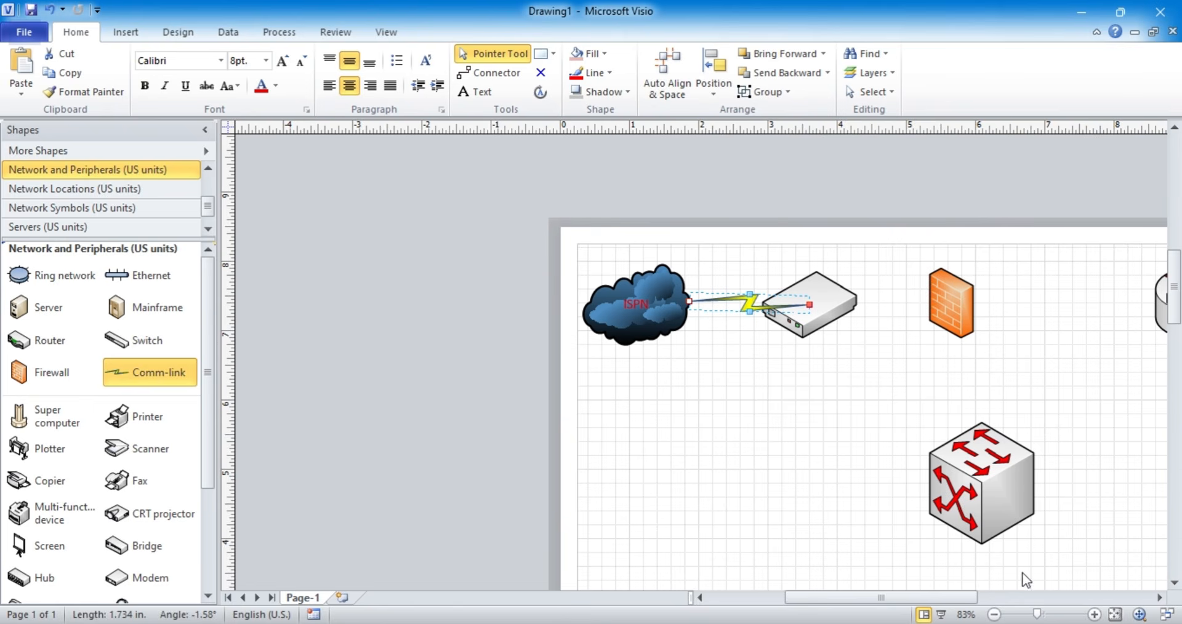
# Draw connectors linking the modem to the firewall and the firewall to the router.
pyautogui.click(993, 614)
pyautogui.click(994, 614)
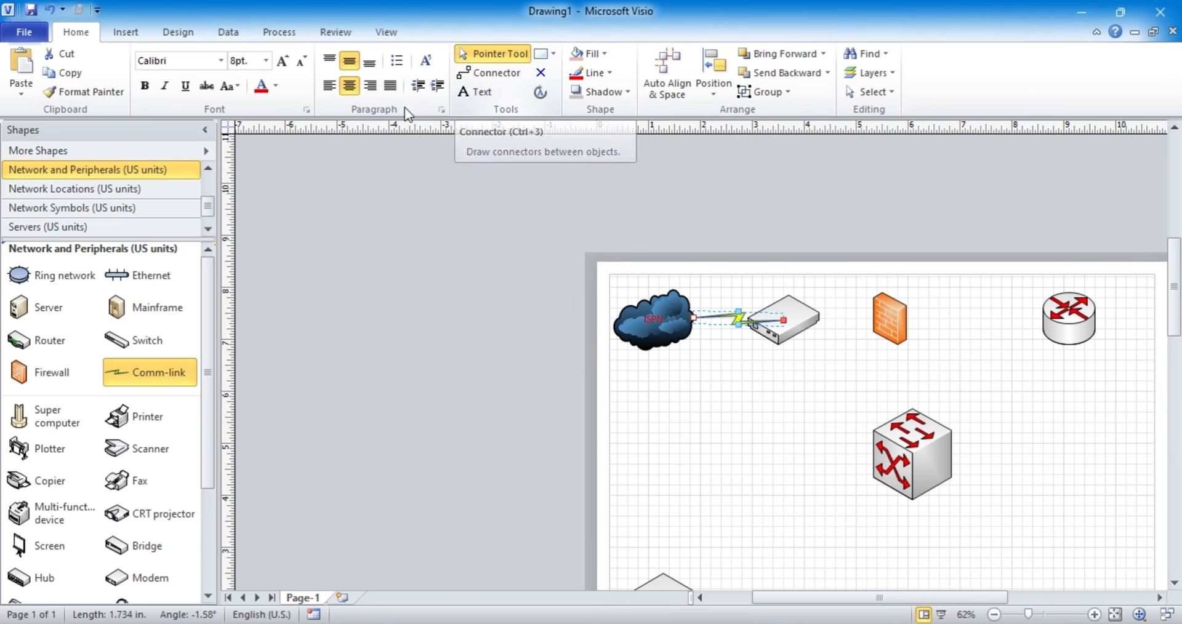
pyautogui.click(483, 72)
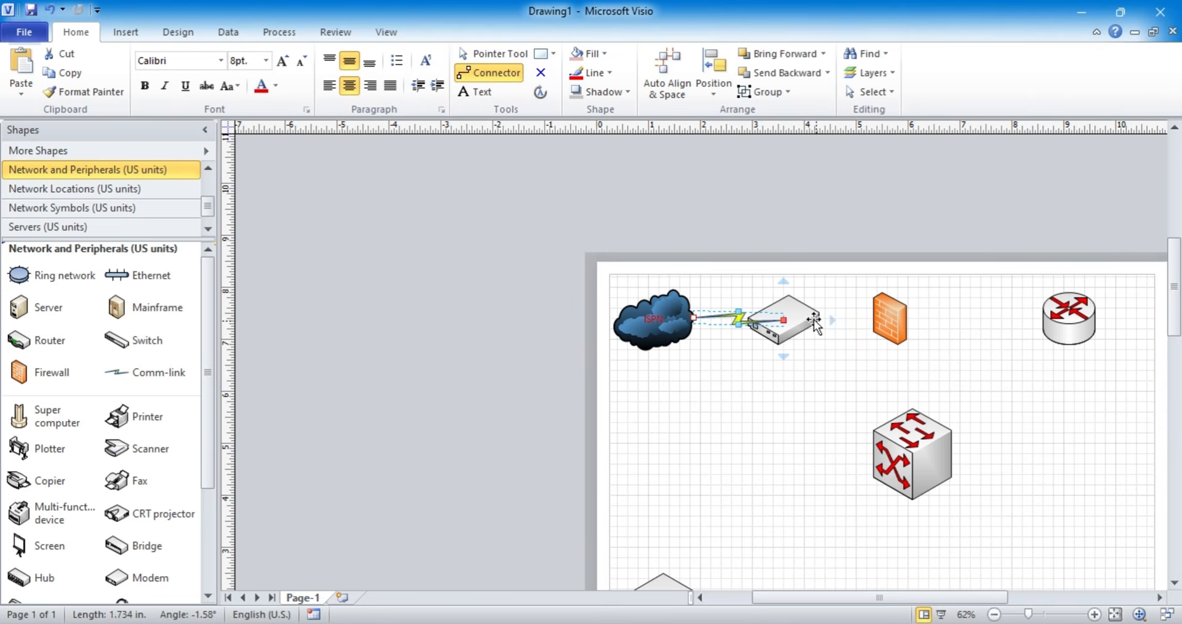
pyautogui.moveTo(878, 317); pyautogui.dragTo(808, 319)
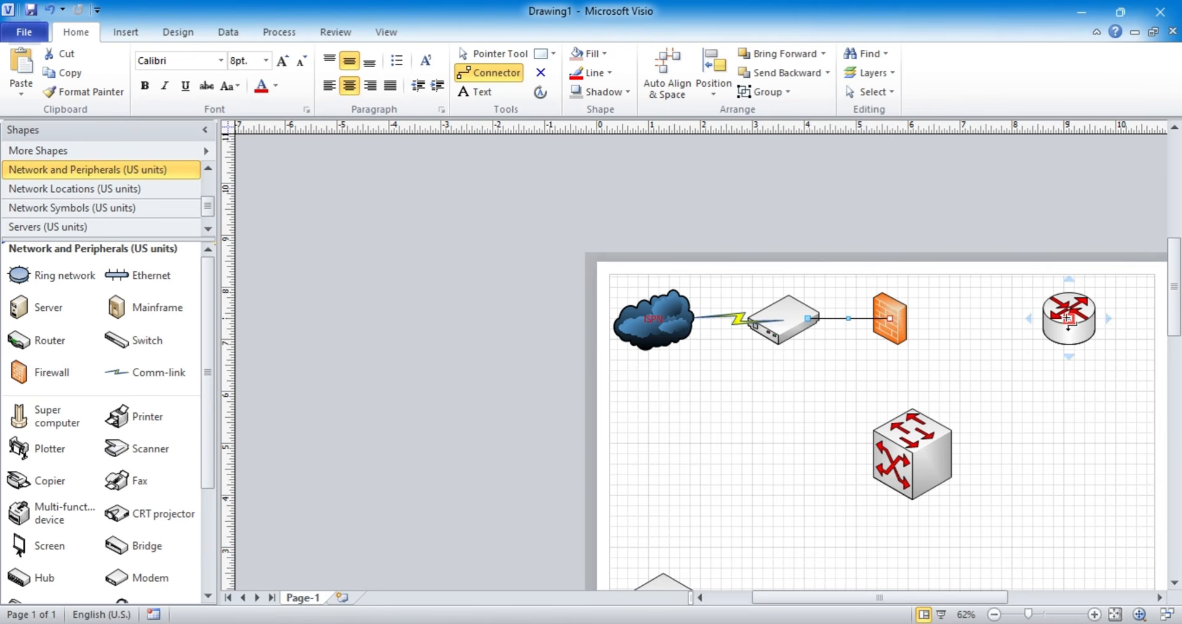
pyautogui.moveTo(1069, 319); pyautogui.dragTo(909, 319)
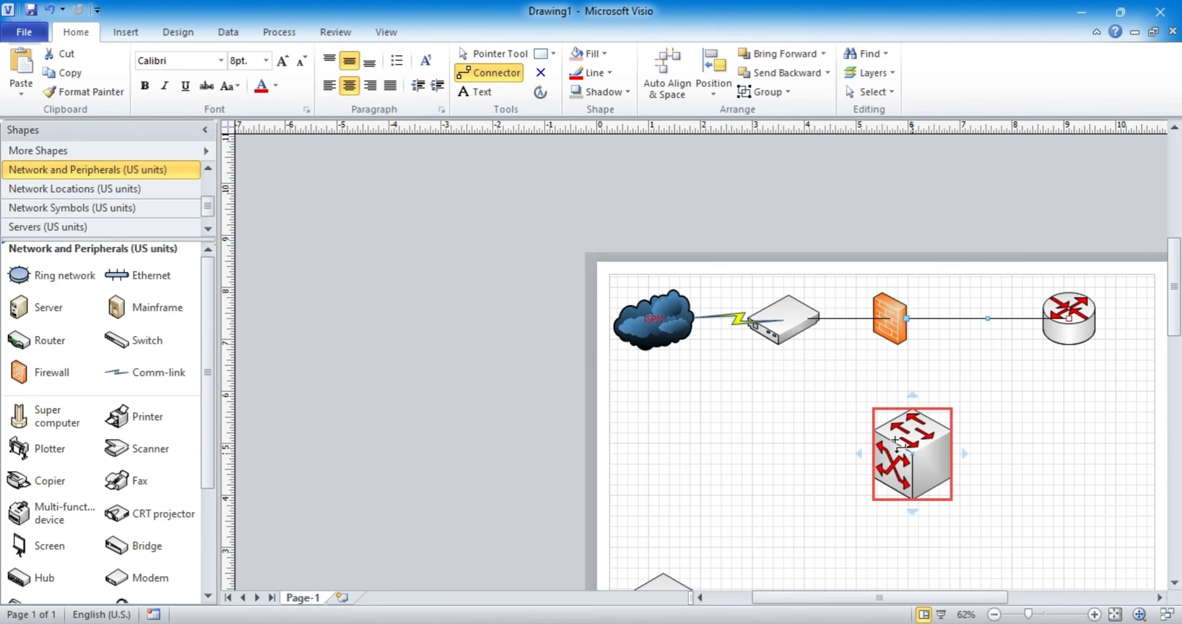
# Connect the large central switch to the router and make the link a straight connector.
pyautogui.moveTo(896, 440); pyautogui.dragTo(1049, 345)
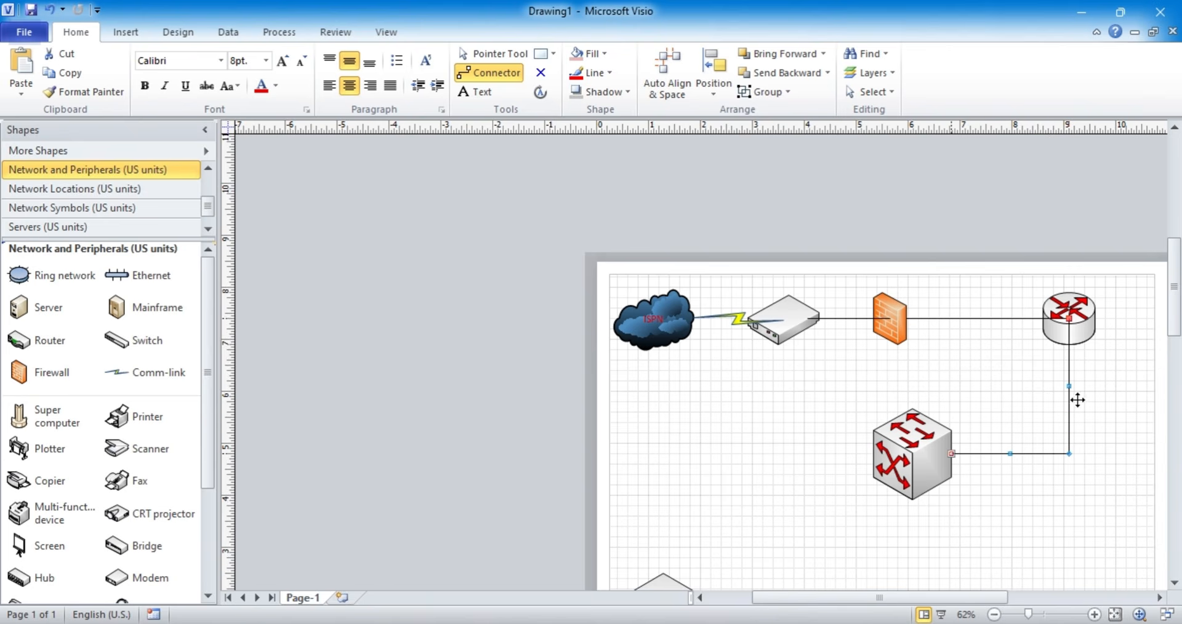
pyautogui.moveTo(1077, 400); pyautogui.dragTo(1076, 398)
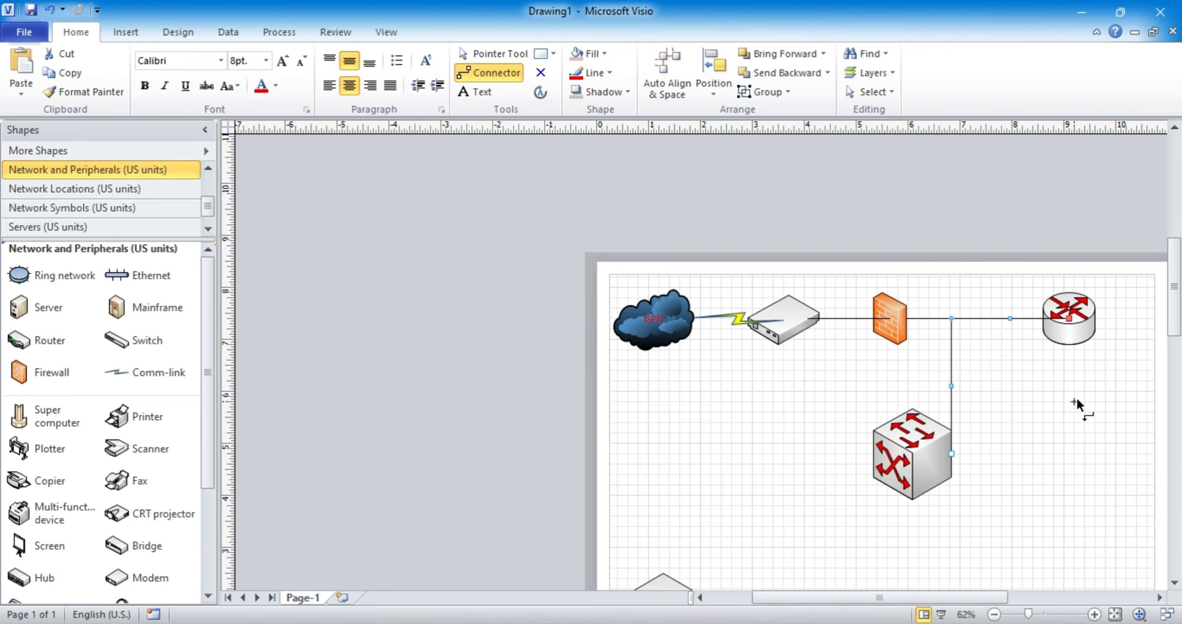
pyautogui.rightClick(948, 360)
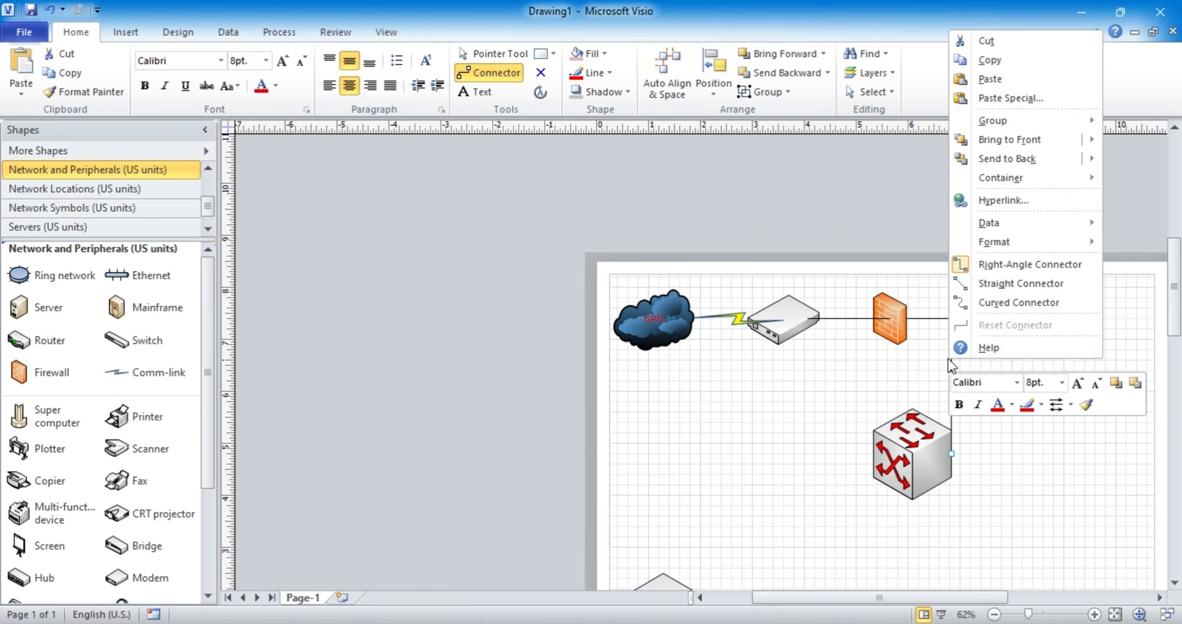
pyautogui.click(1038, 285)
# Draw a connector from the large central switch to the top of the building.
pyautogui.scroll(-3, 971, 452)
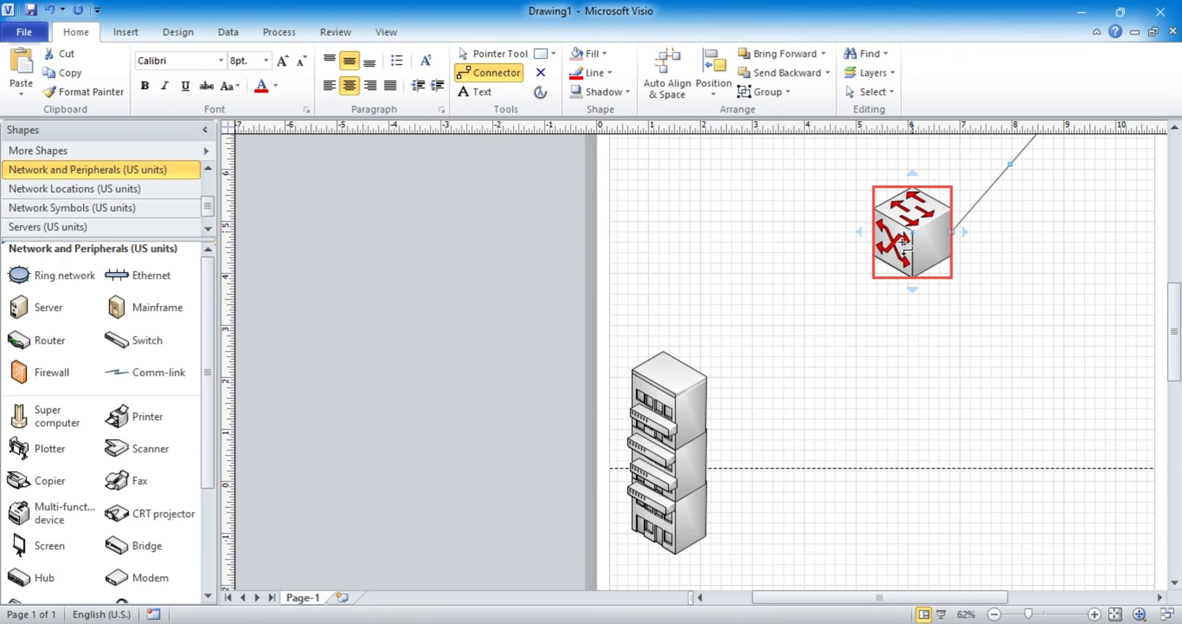
pyautogui.moveTo(909, 240); pyautogui.dragTo(681, 376)
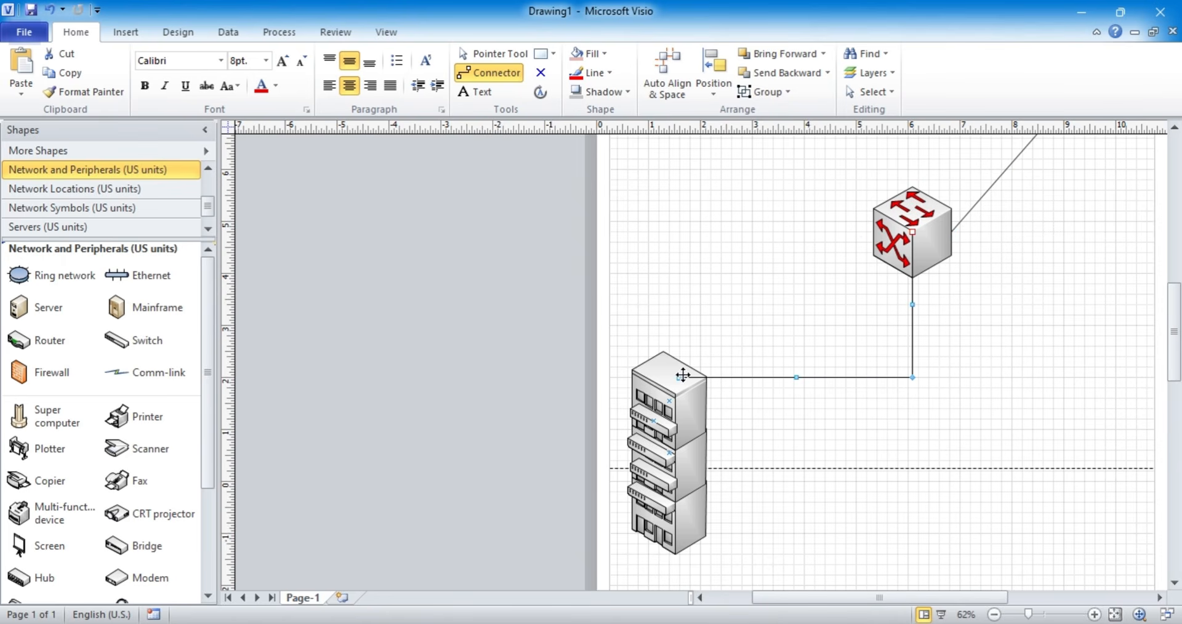
# Change the connector between the large central switch and the building into a straight connector.
pyautogui.rightClick(915, 326)
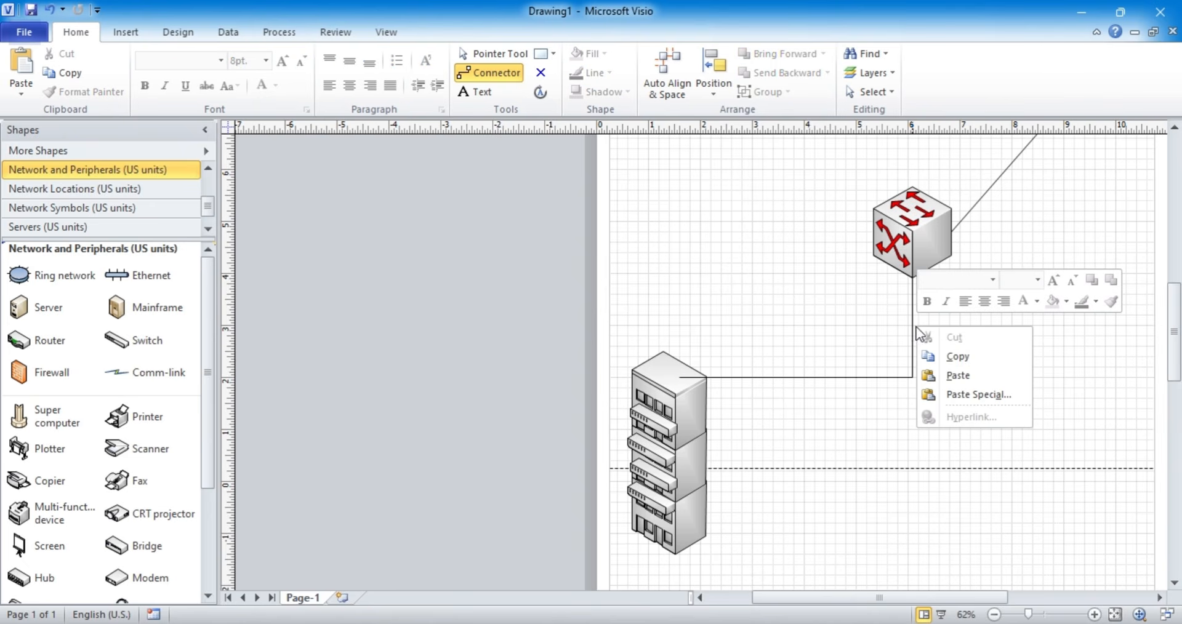
pyautogui.press('Escape')
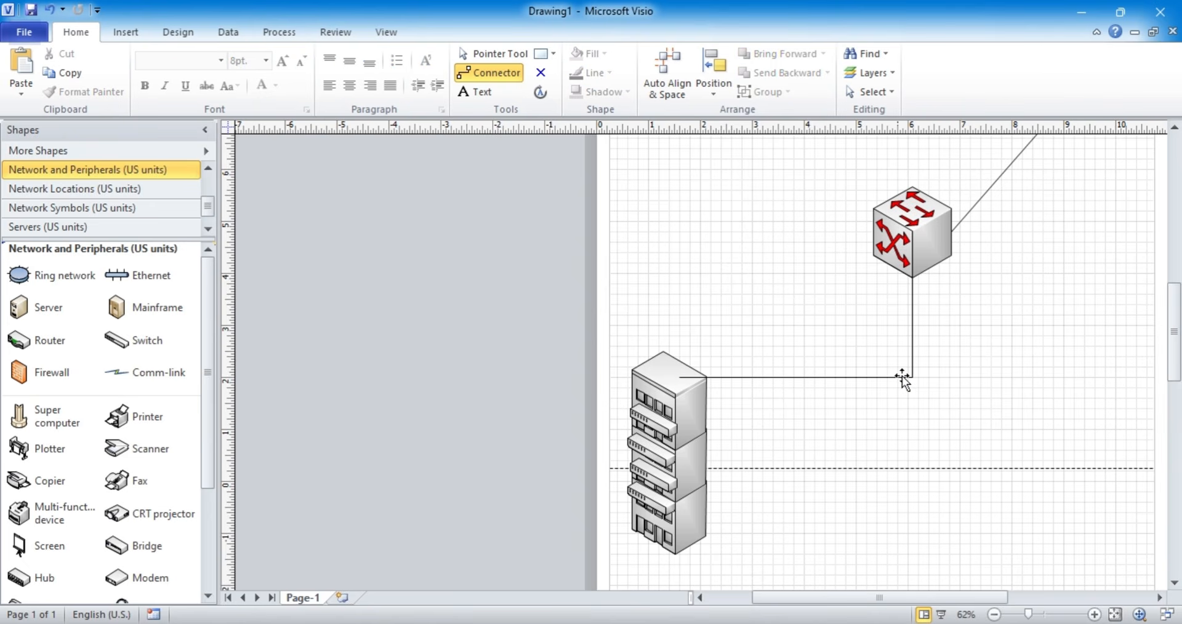
pyautogui.click(903, 379)
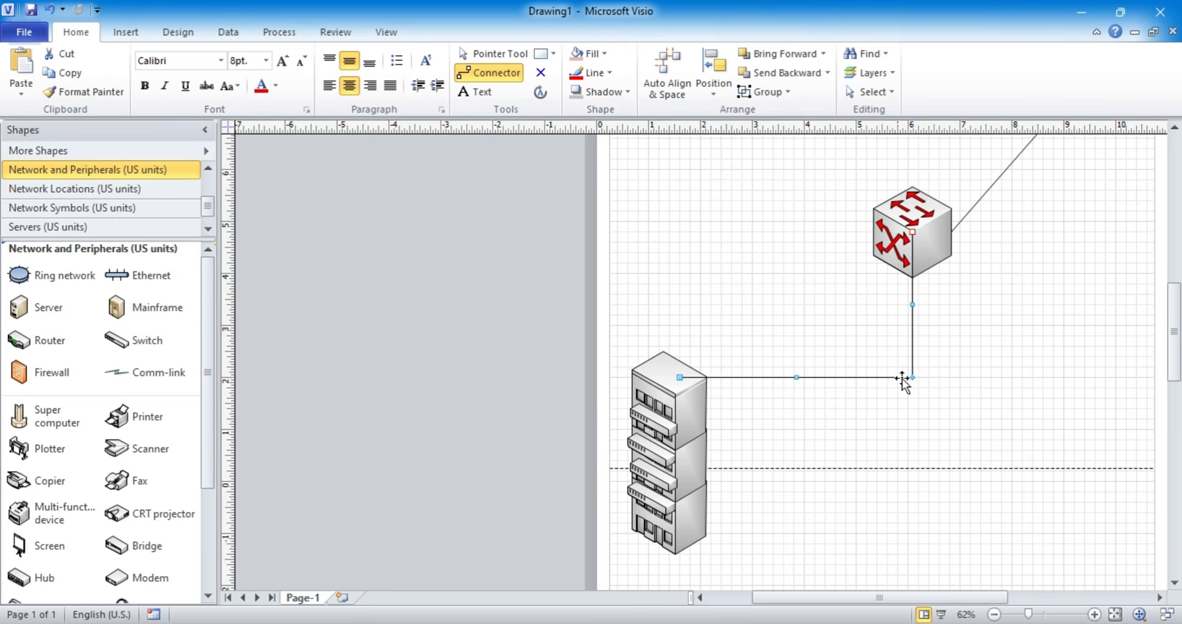
pyautogui.rightClick(903, 380)
pyautogui.click(962, 302)
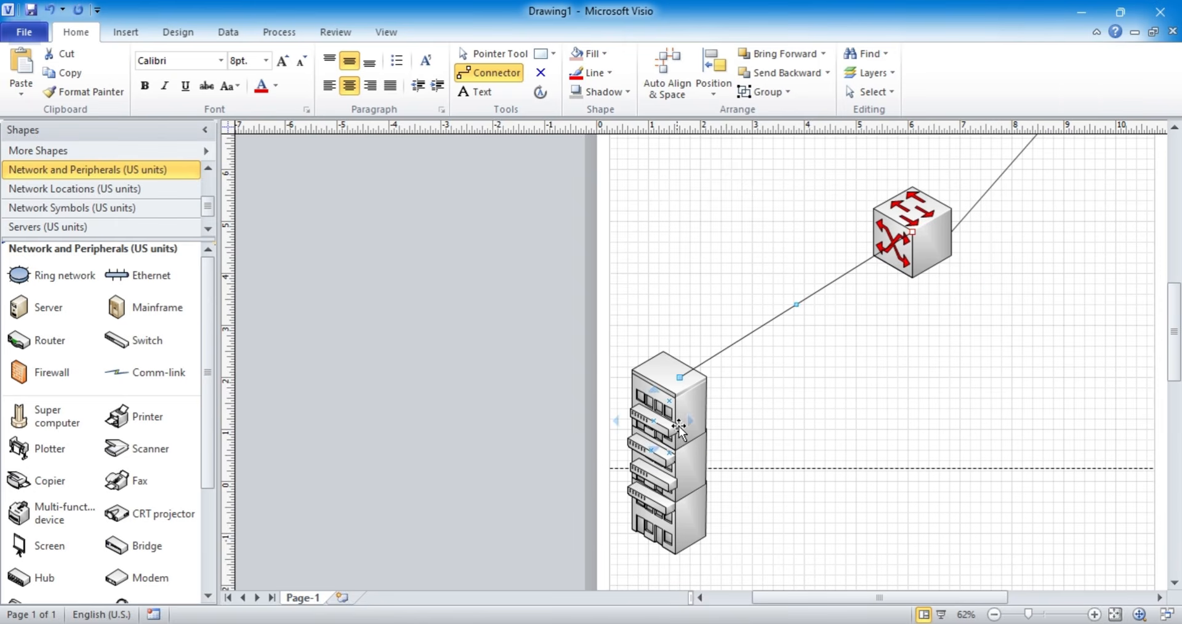
# Link the end of the incoming line on the building's roof to the topmost floor switch with a straight connector.
pyautogui.scroll(-2, 678, 426)
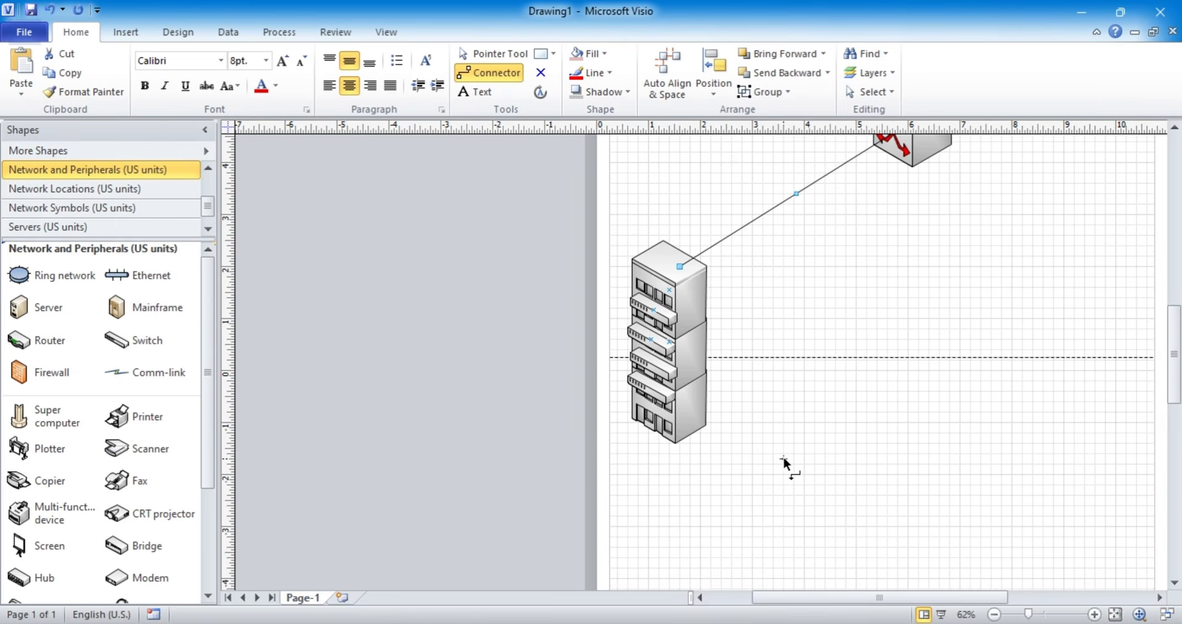
pyautogui.click(1094, 614)
pyautogui.click(1094, 614)
pyautogui.click(1095, 615)
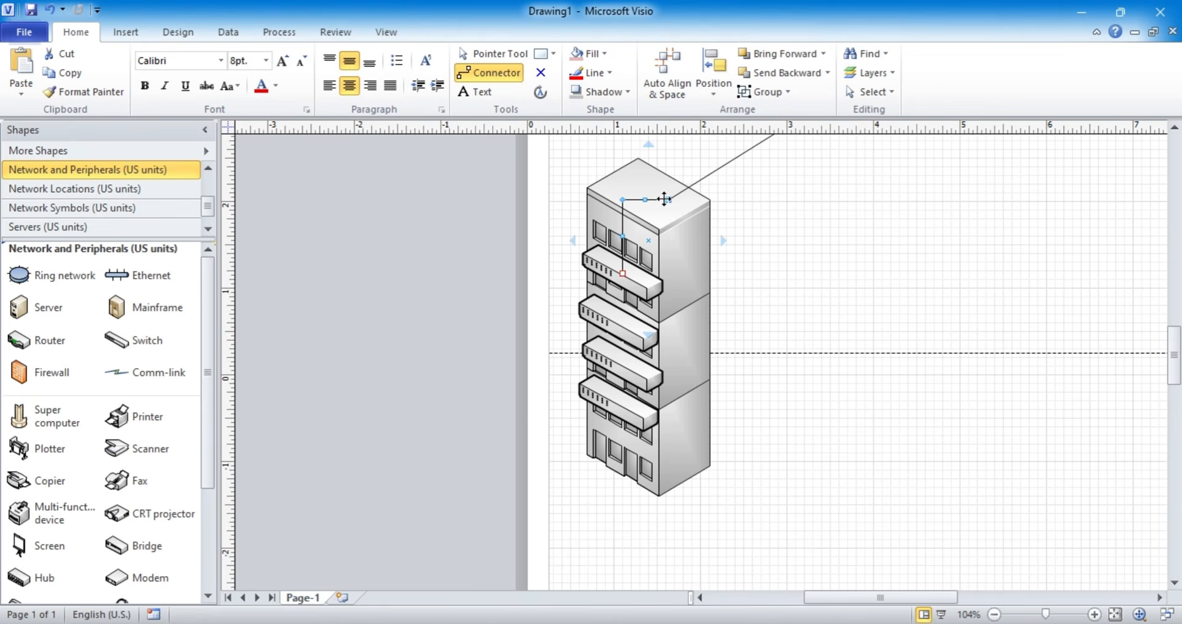
pyautogui.moveTo(667, 198); pyautogui.dragTo(669, 186)
pyautogui.moveTo(668, 188); pyautogui.dragTo(668, 192)
pyautogui.rightClick(633, 198)
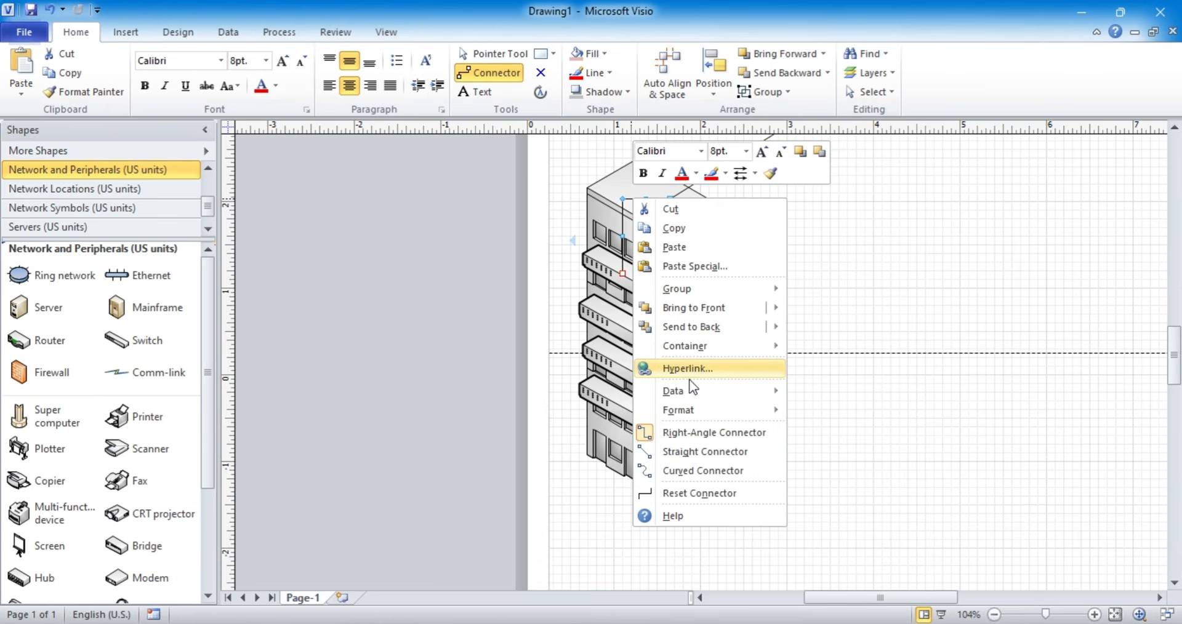
pyautogui.click(689, 452)
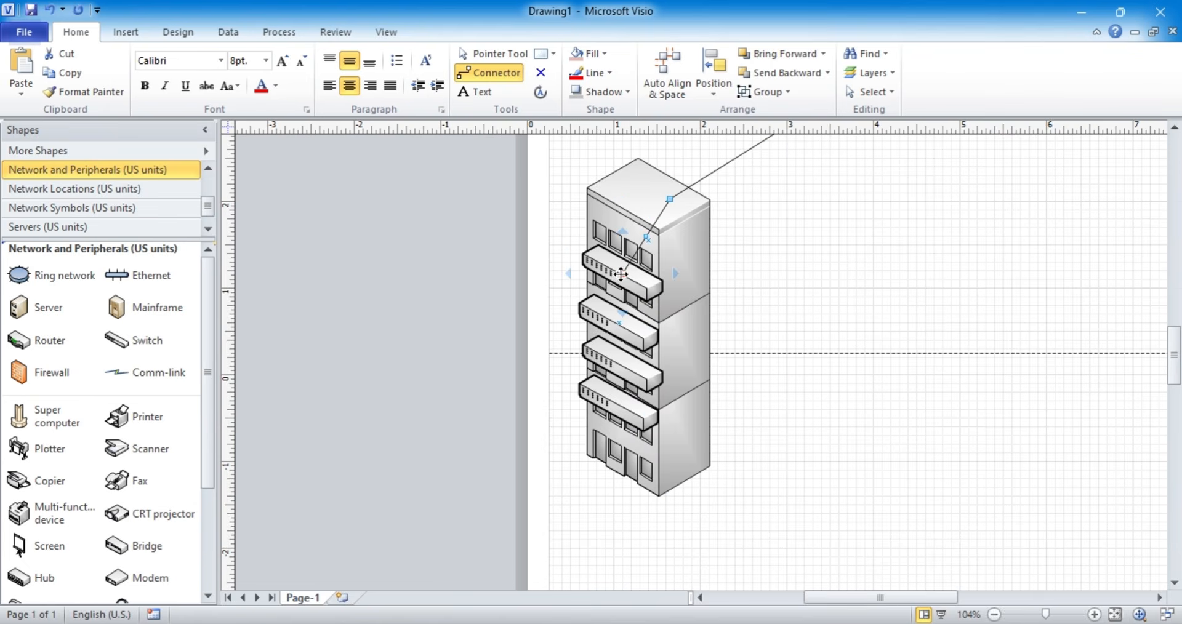
# Link the topmost floor switch to the second floor switch below it with a straight connector.
pyautogui.moveTo(616, 274); pyautogui.dragTo(615, 323)
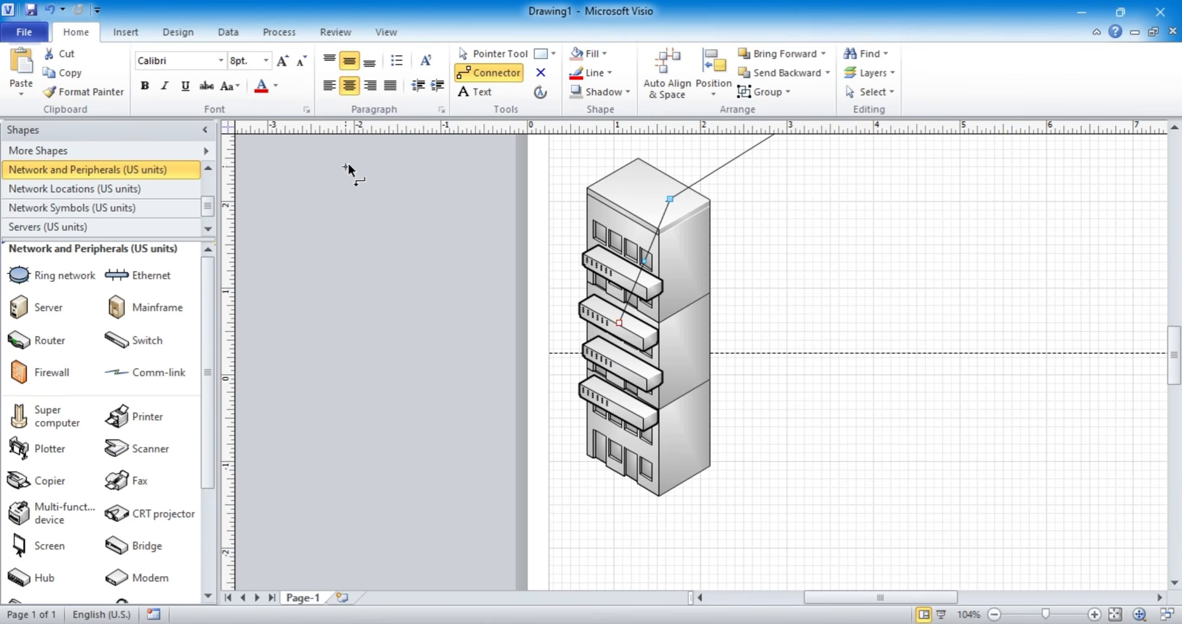
pyautogui.click(49, 10)
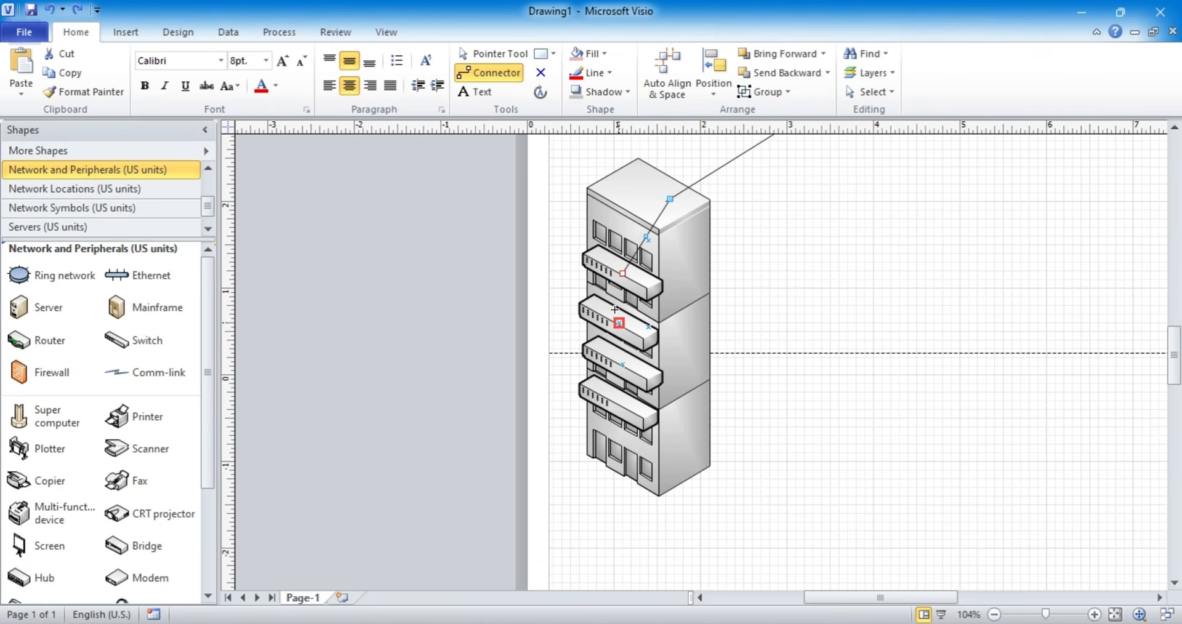
pyautogui.moveTo(618, 323); pyautogui.dragTo(622, 273)
pyautogui.rightClick(565, 279)
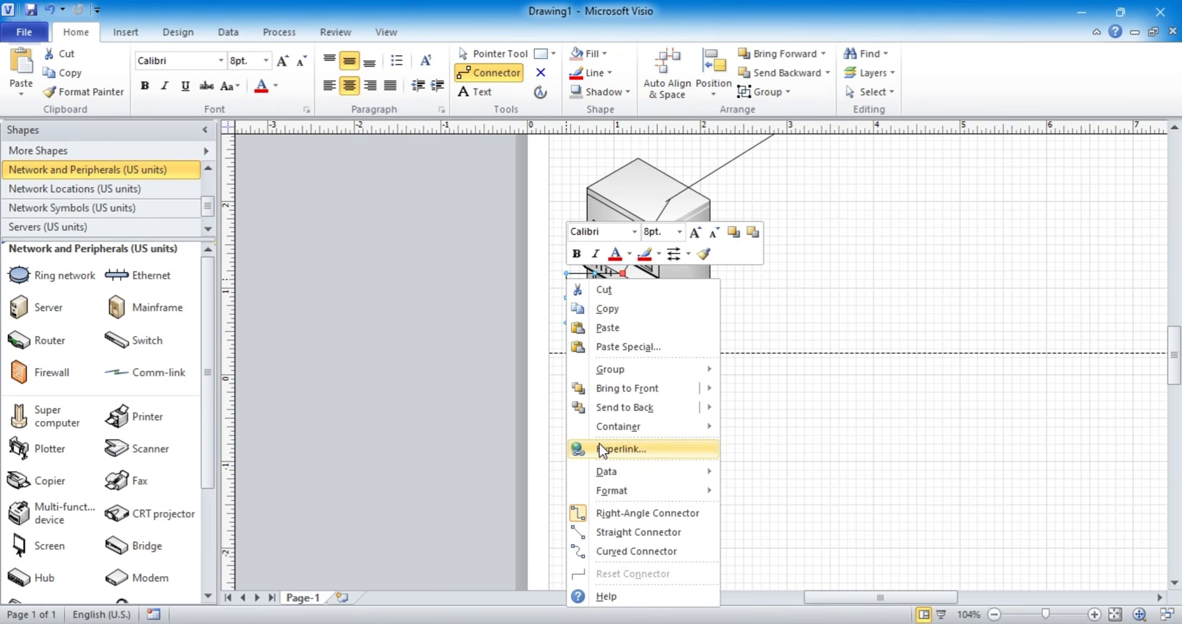
pyautogui.click(625, 533)
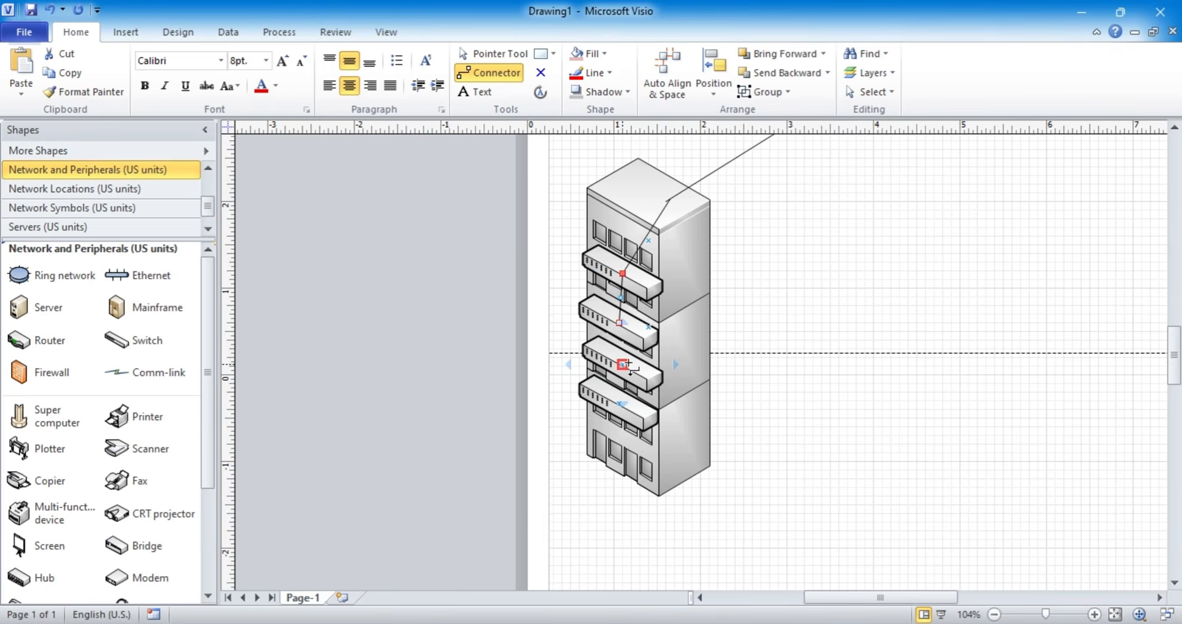
# Draw straight connectors linking the second floor switch from the top to the third and the third to the lowest one.
pyautogui.moveTo(627, 366); pyautogui.dragTo(618, 322)
pyautogui.rightClick(613, 346)
pyautogui.click(653, 273)
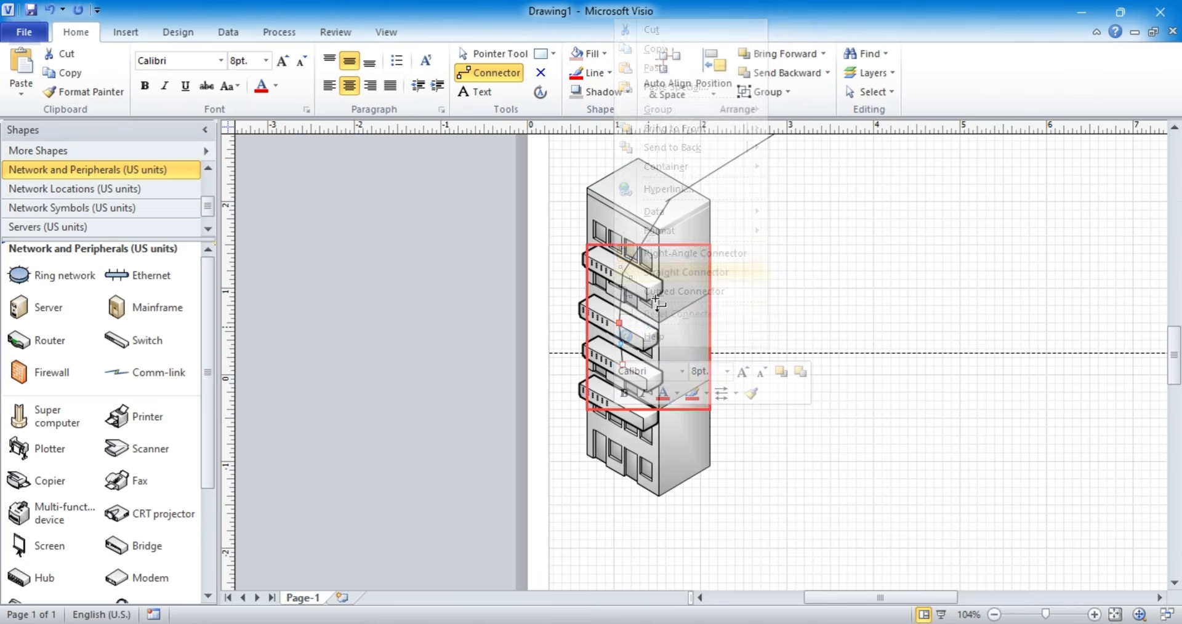
pyautogui.moveTo(619, 404); pyautogui.dragTo(613, 377)
pyautogui.click(688, 308)
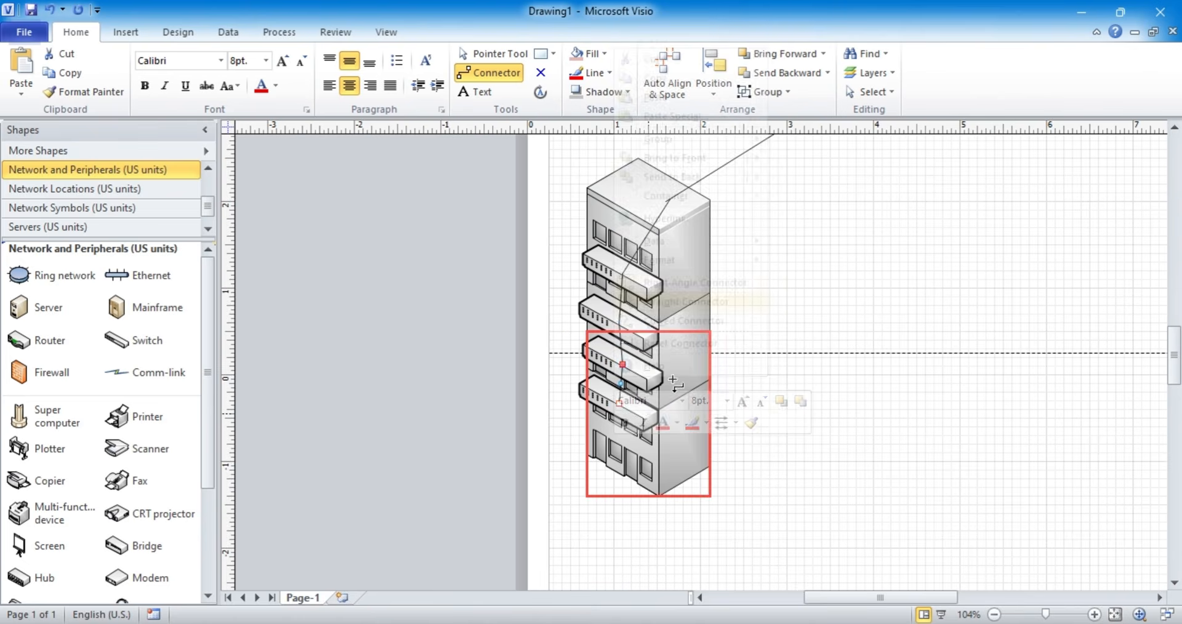
# Place a User shape from the Network and Peripherals stencil beside the building's top floor.
pyautogui.scroll(10, 710, 444)
pyautogui.scroll(3, 713, 458)
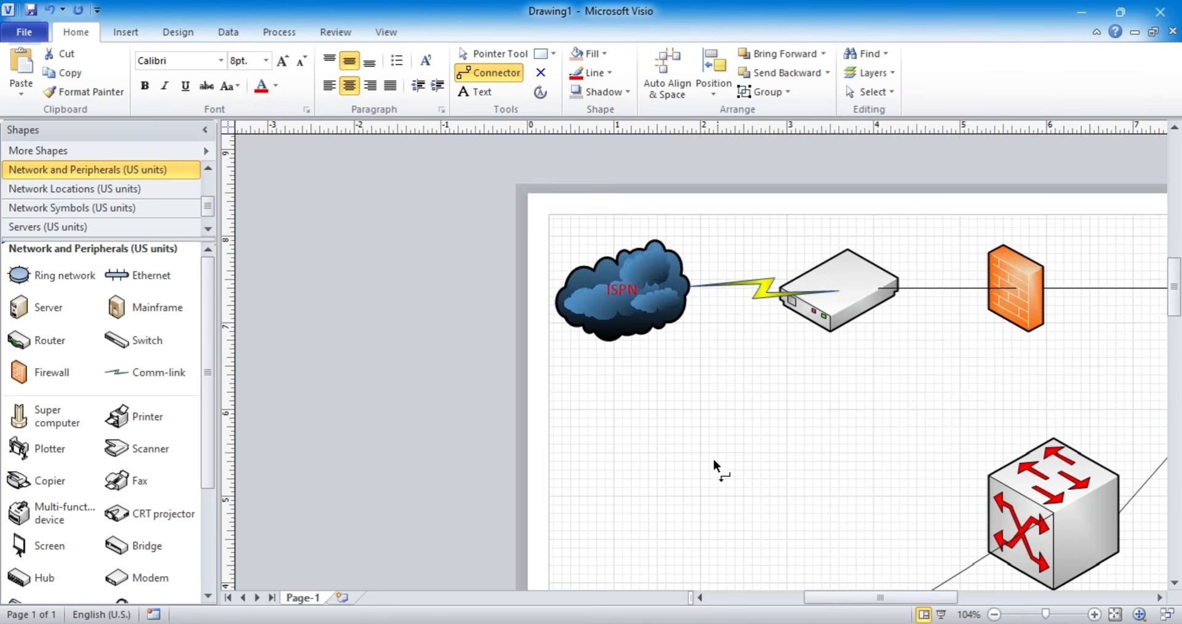
pyautogui.scroll(-3, 713, 458)
pyautogui.click(473, 57)
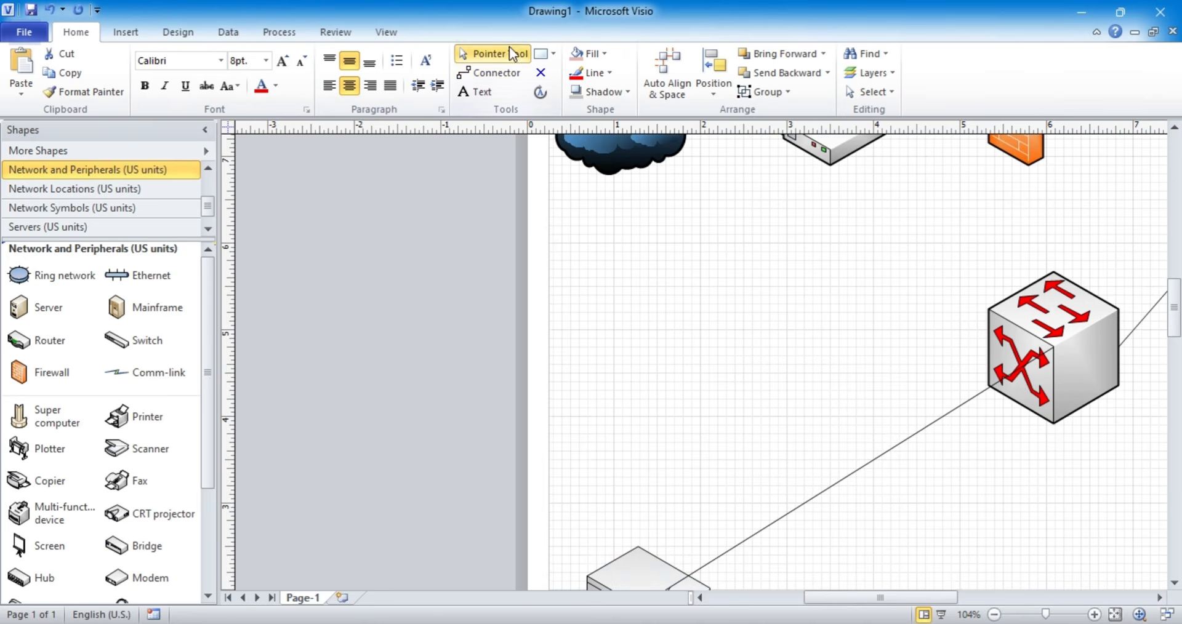
pyautogui.scroll(-3, 686, 462)
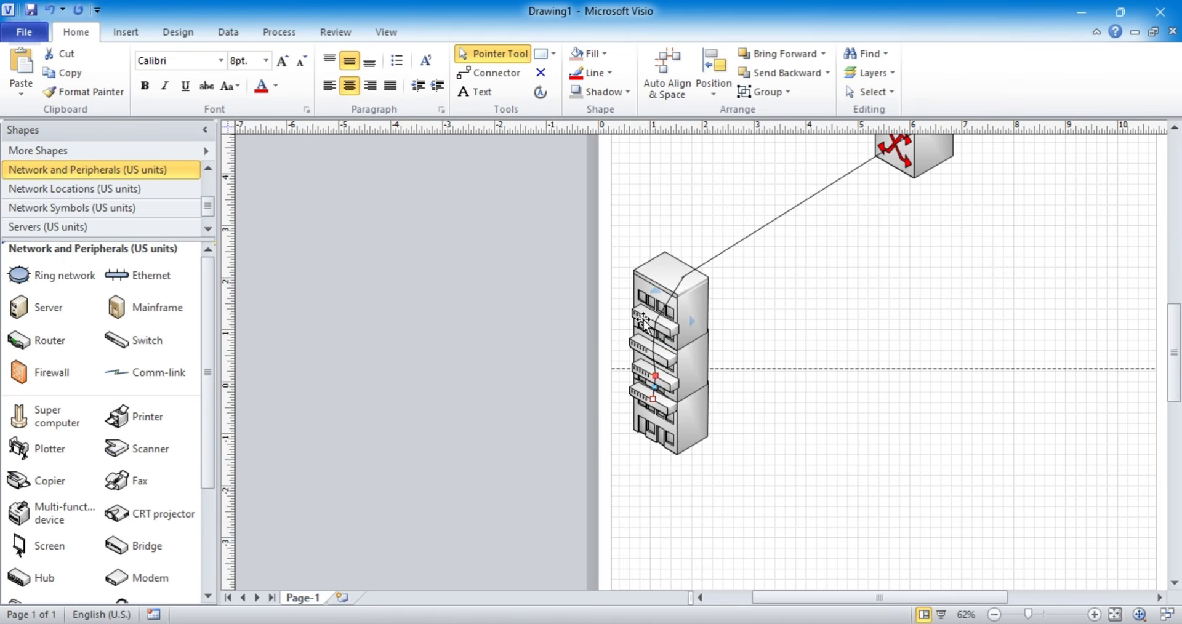
pyautogui.scroll(-2, 97, 421)
pyautogui.scroll(-3, 97, 421)
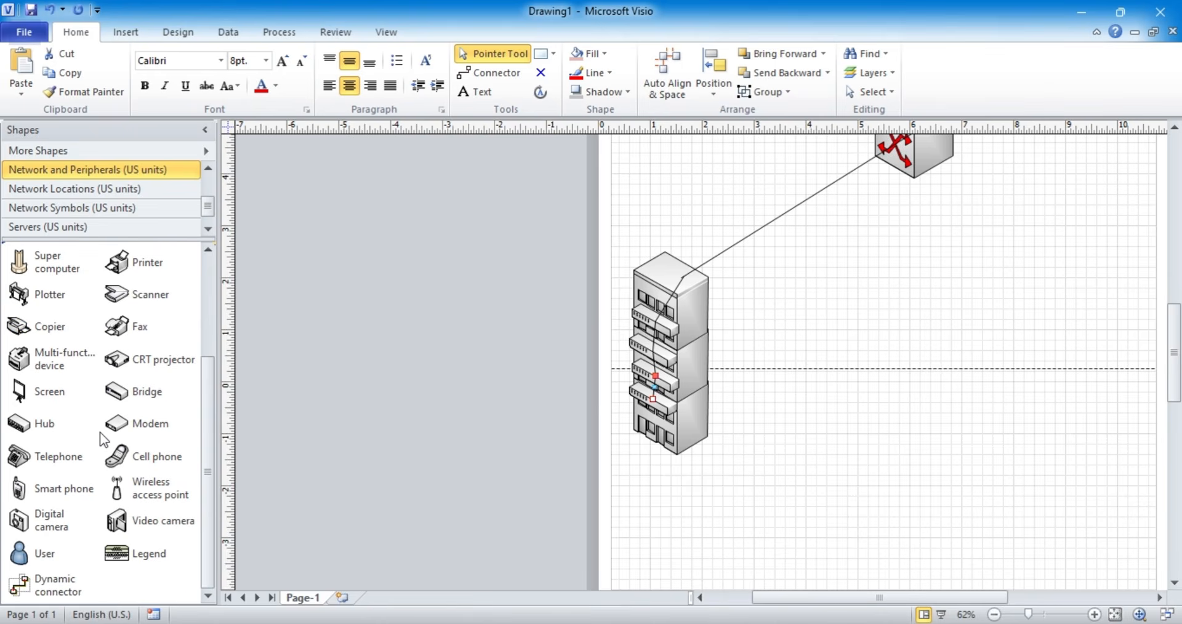
pyautogui.click(46, 557)
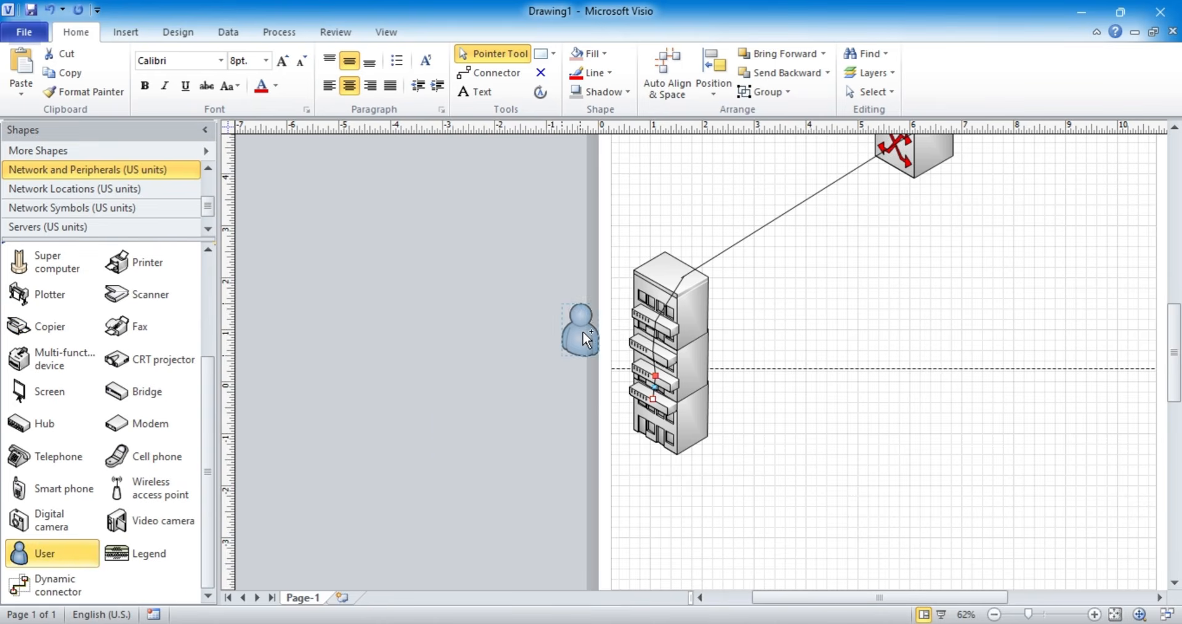
pyautogui.moveTo(583, 332); pyautogui.dragTo(595, 301)
pyautogui.moveTo(622, 303)
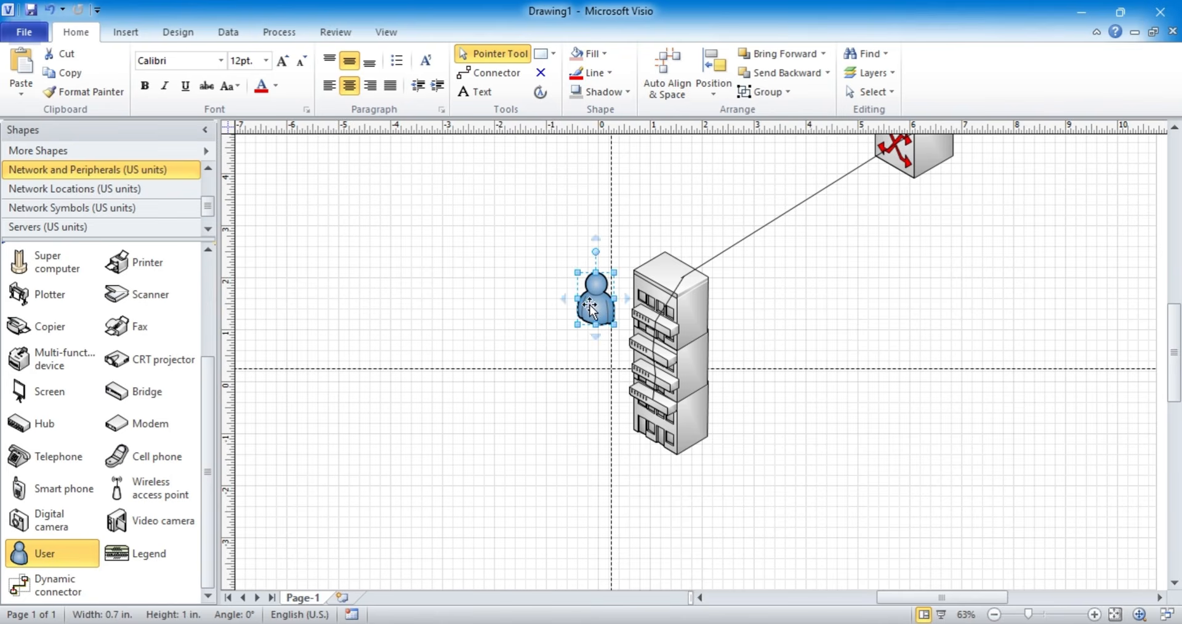
# Draw a straight connector from the User shape to the building's top floor.
pyautogui.click(482, 67)
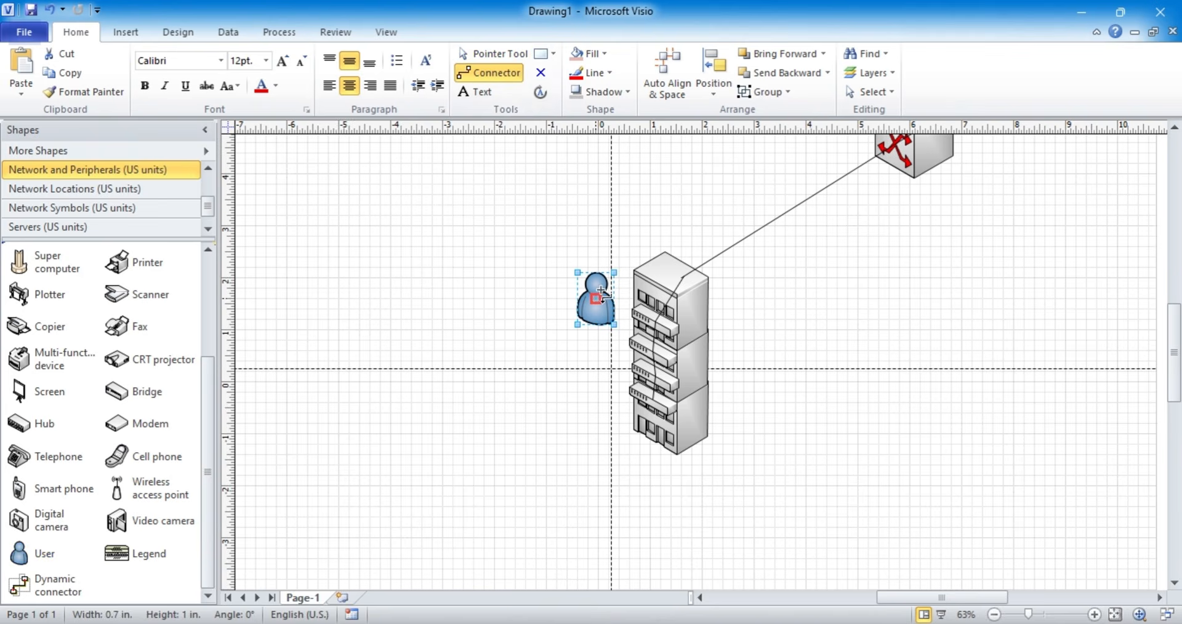
pyautogui.moveTo(596, 298); pyautogui.dragTo(670, 302)
pyautogui.rightClick(630, 302)
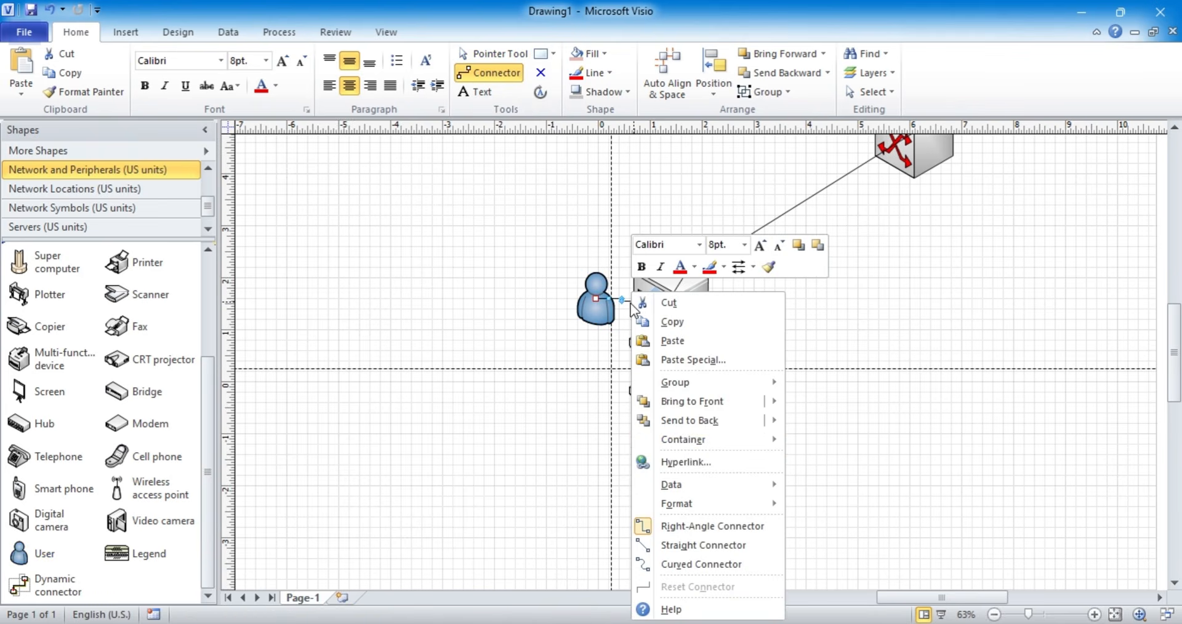
pyautogui.click(712, 548)
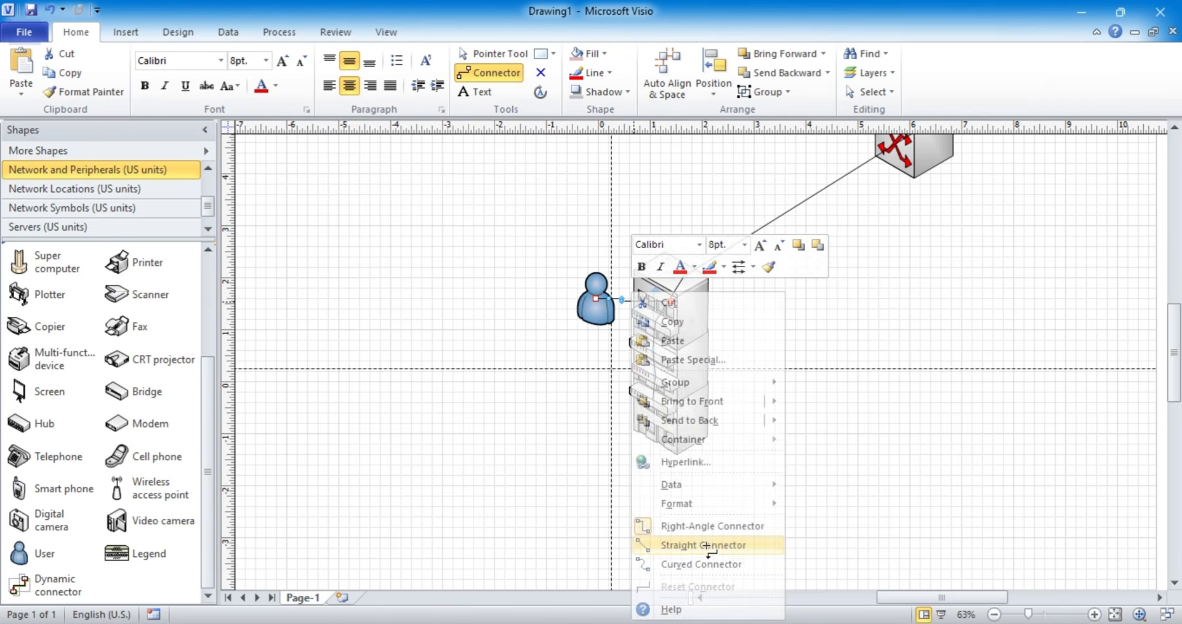
# Label the User shape "10 User department".
pyautogui.click(605, 316)
pyautogui.scroll(3, 605, 317)
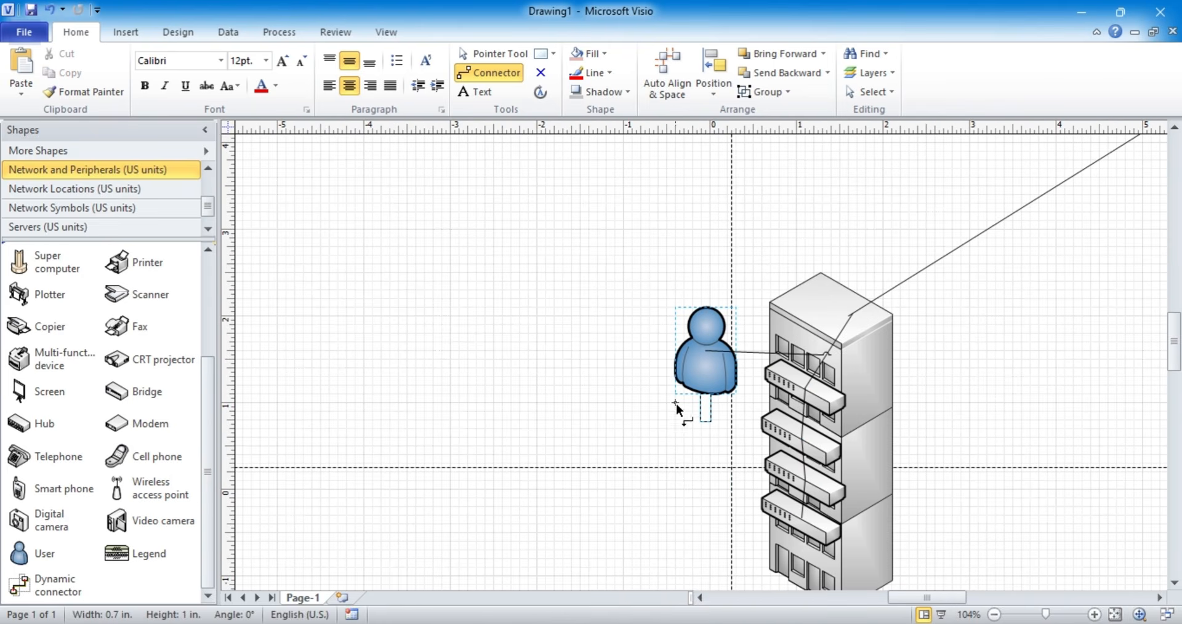
pyautogui.write('10 USER')
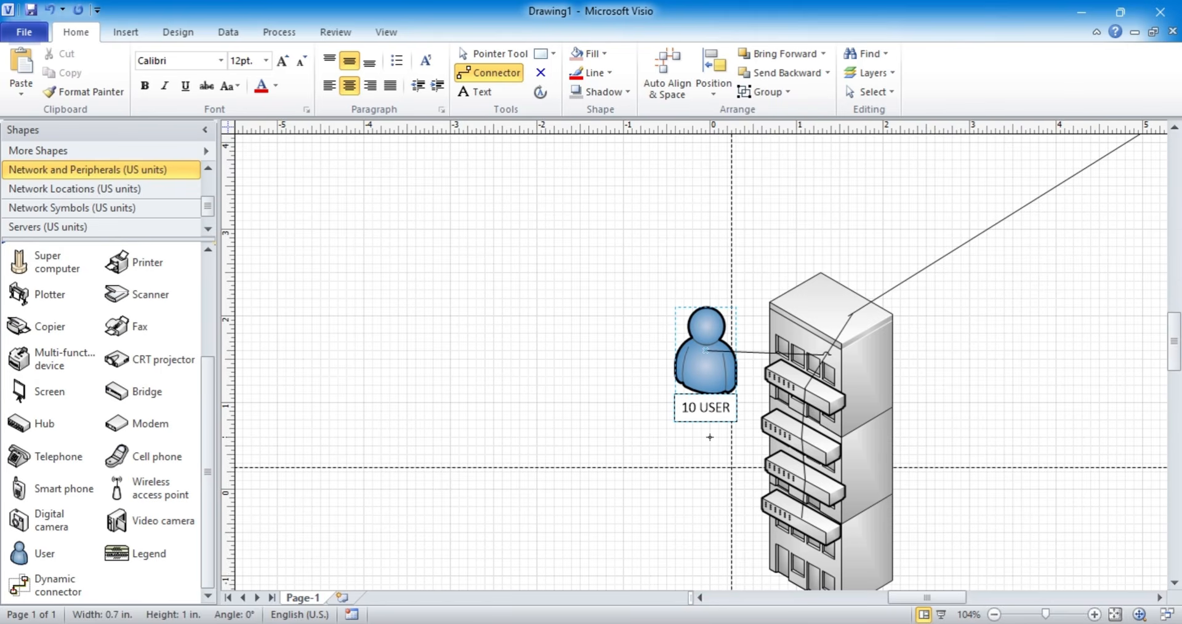
pyautogui.write('S')
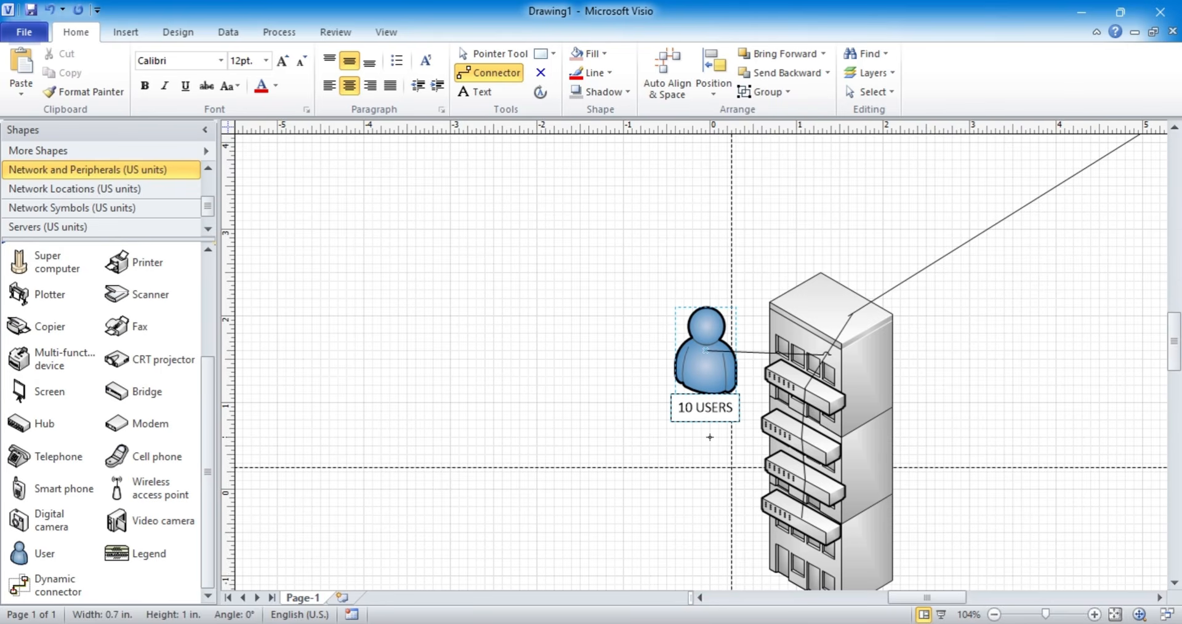
pyautogui.press('BackSpace')
pyautogui.press('BackSpace')
pyautogui.press('BackSpace')
pyautogui.press('BackSpace')
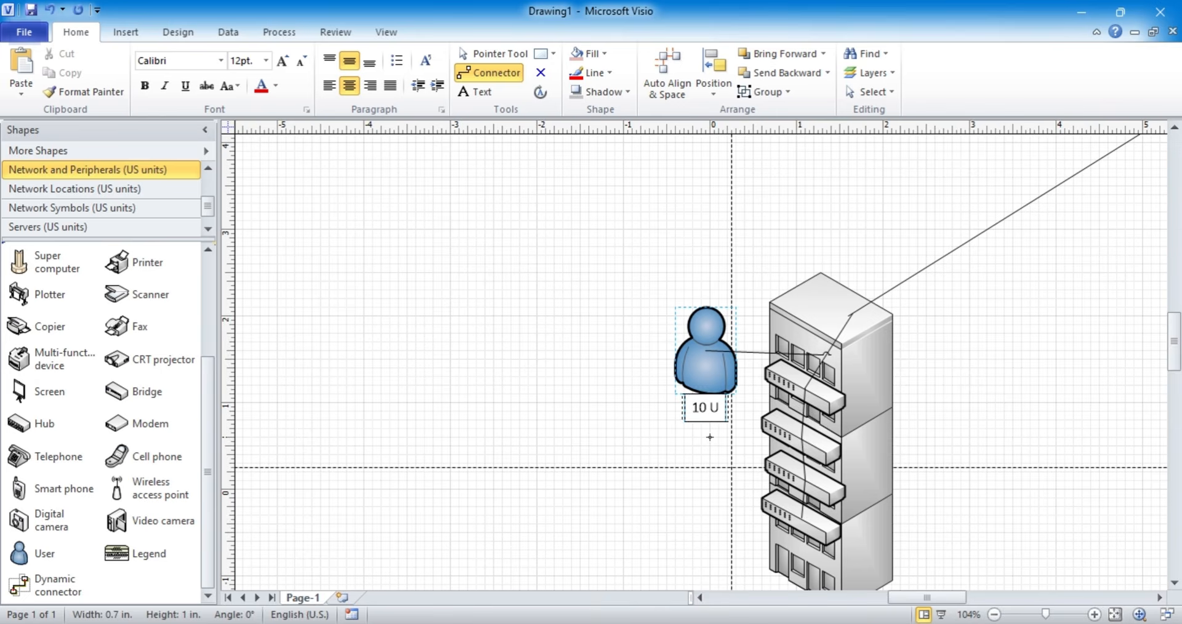
pyautogui.write('ser')
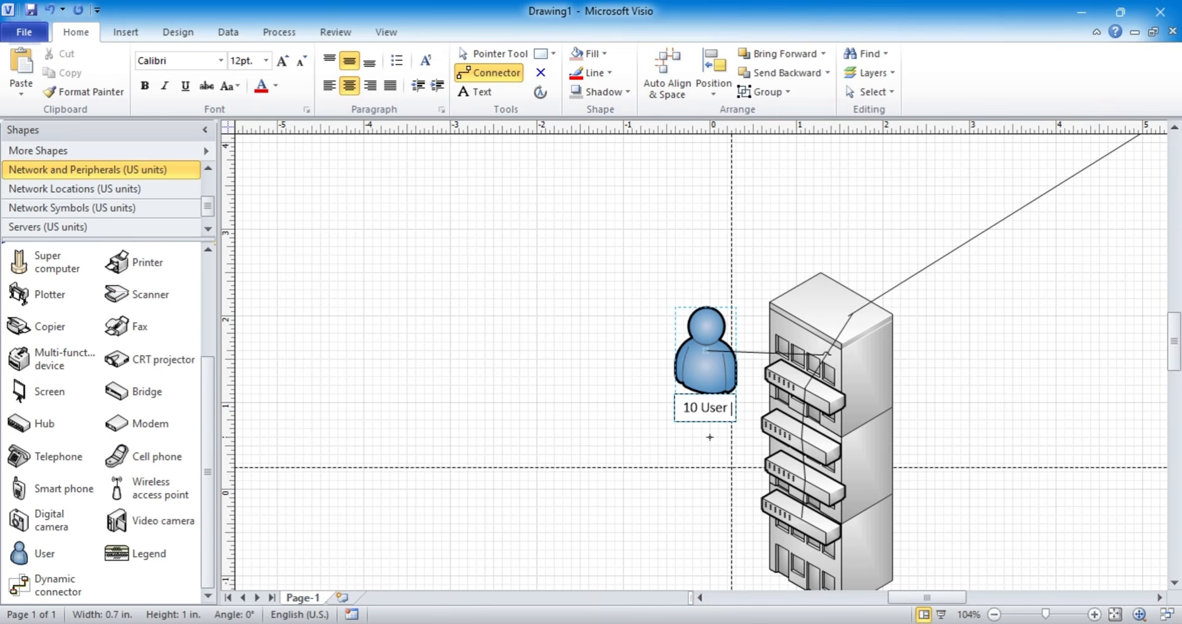
pyautogui.write(' de')
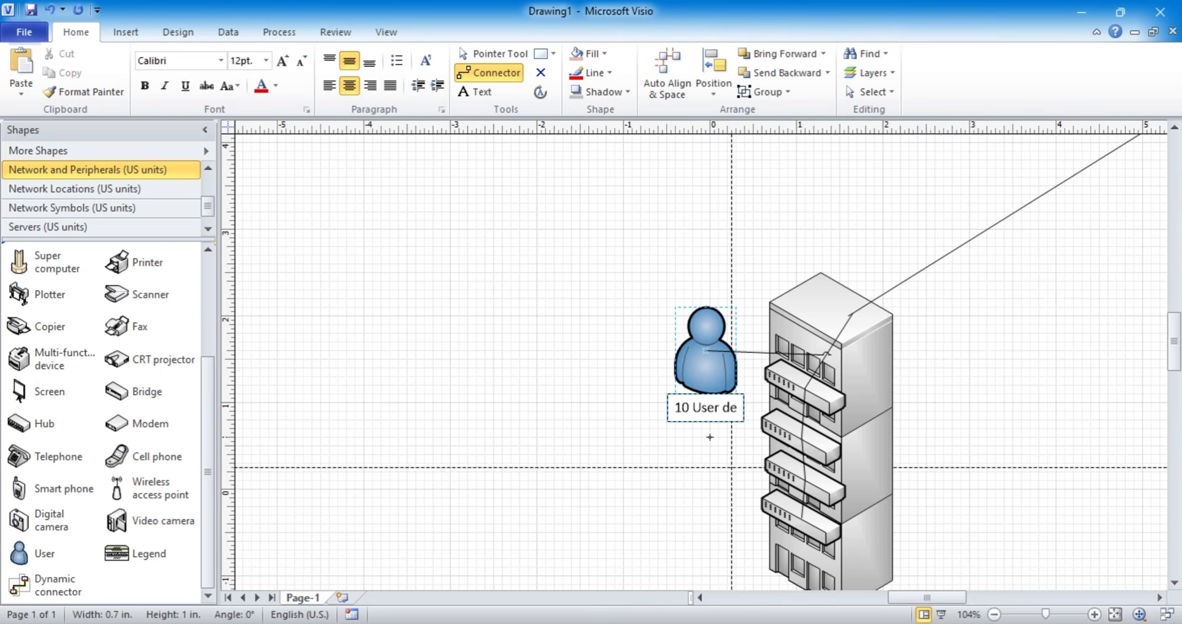
pyautogui.write('partp')
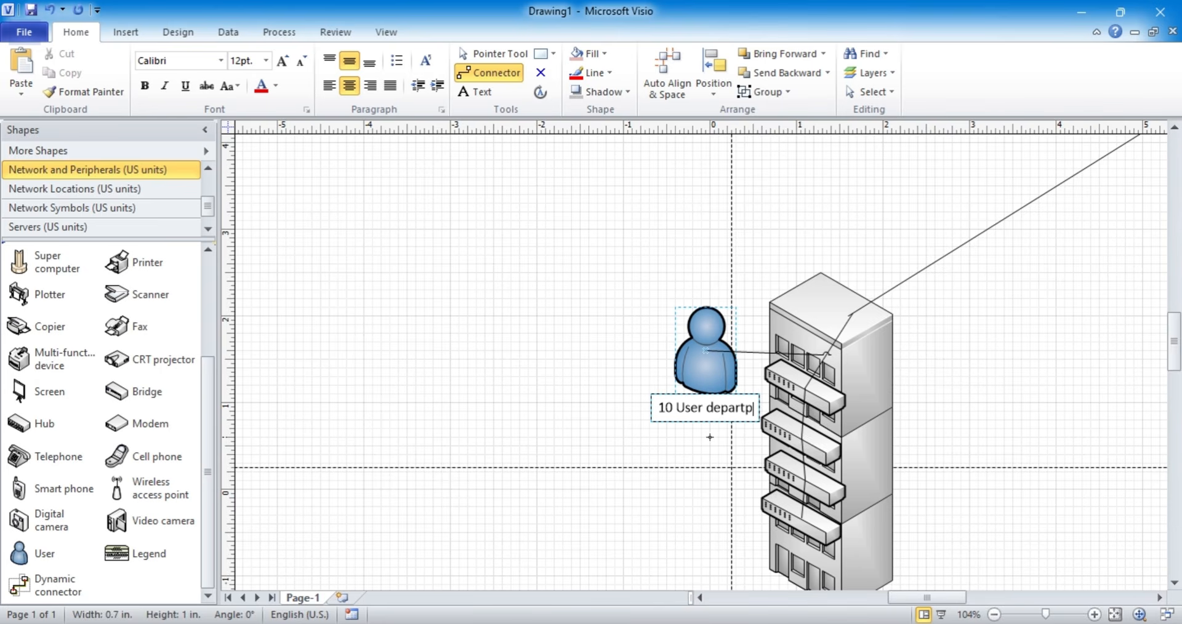
pyautogui.press('BackSpace')
pyautogui.write('ment')
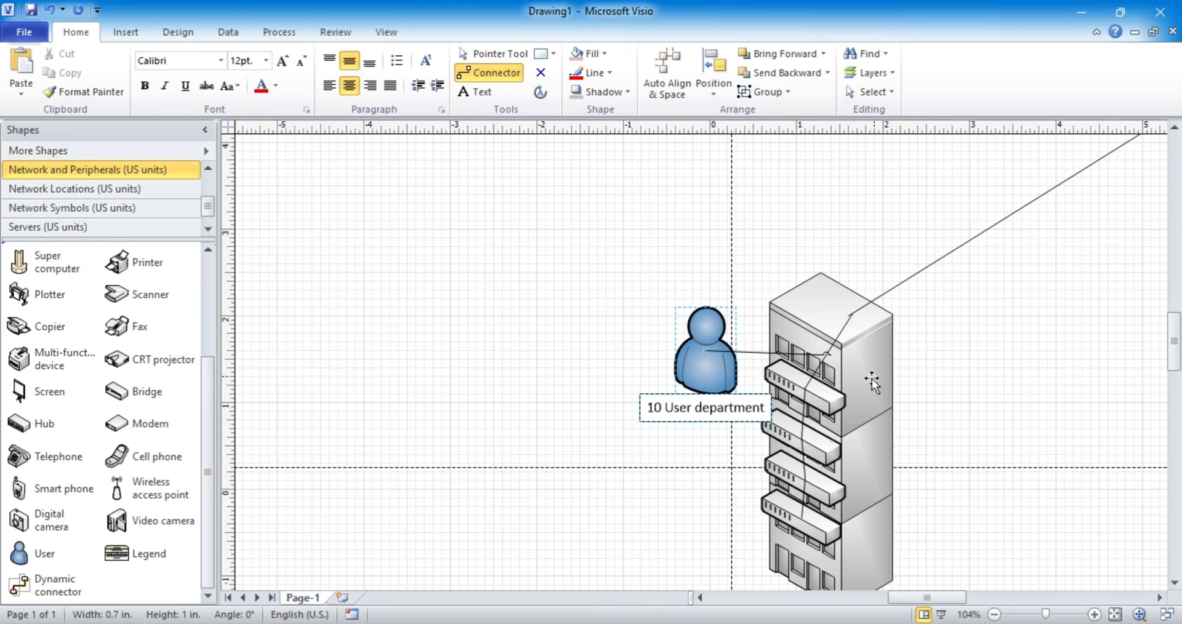
pyautogui.click(934, 366)
# Check the scenario's department and equipment requirements in the Word document new coc hns level 4.docx, and return to the Visio drawing.
pyautogui.moveTo(585, 316); pyautogui.dragTo(666, 415)
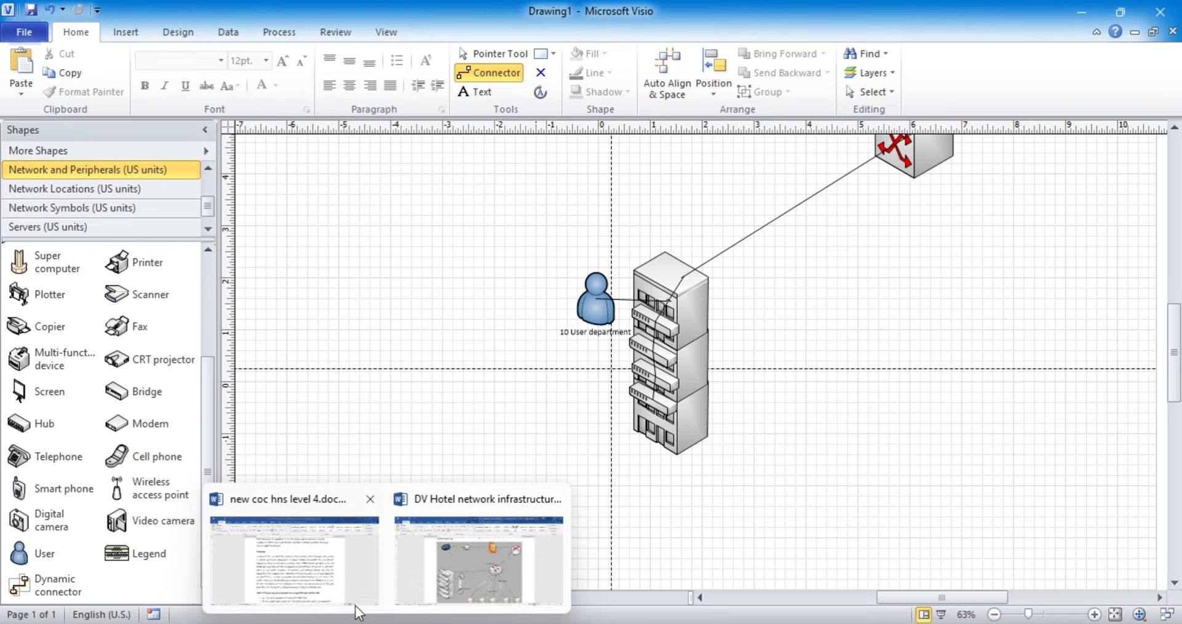
pyautogui.click(323, 591)
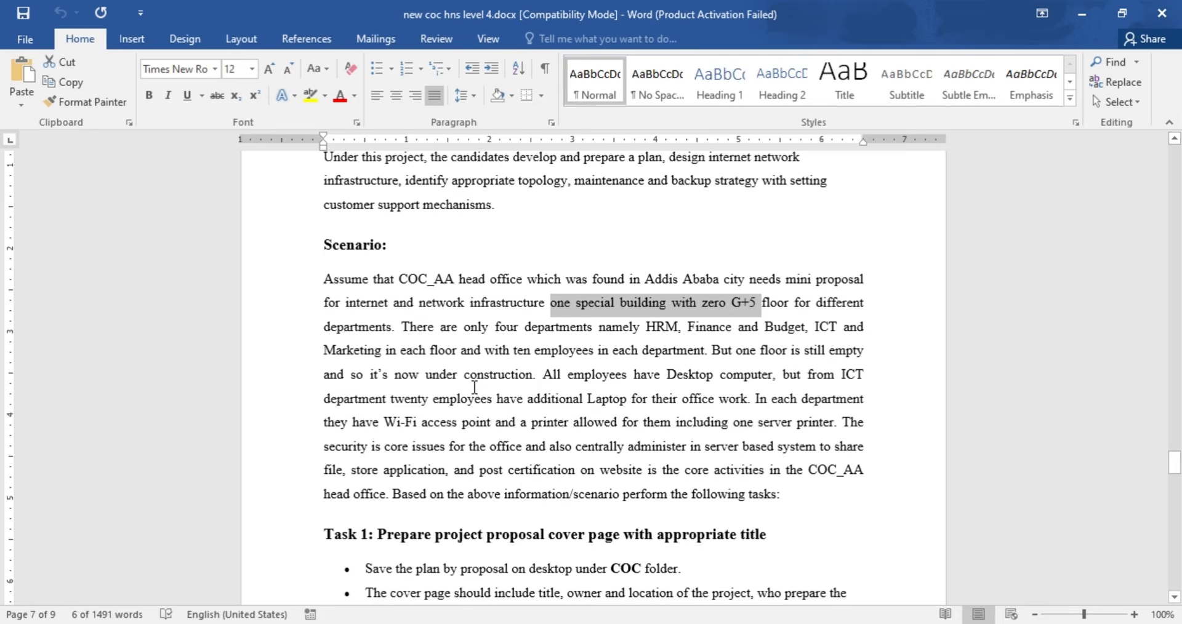
pyautogui.moveTo(387, 623)
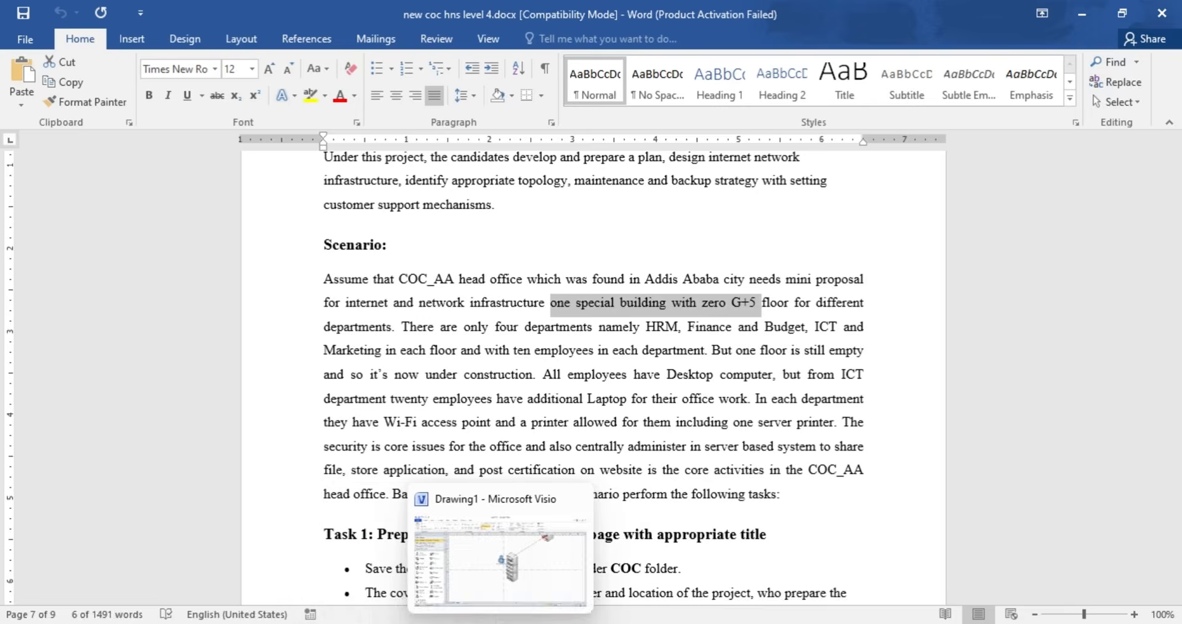
pyautogui.click(475, 623)
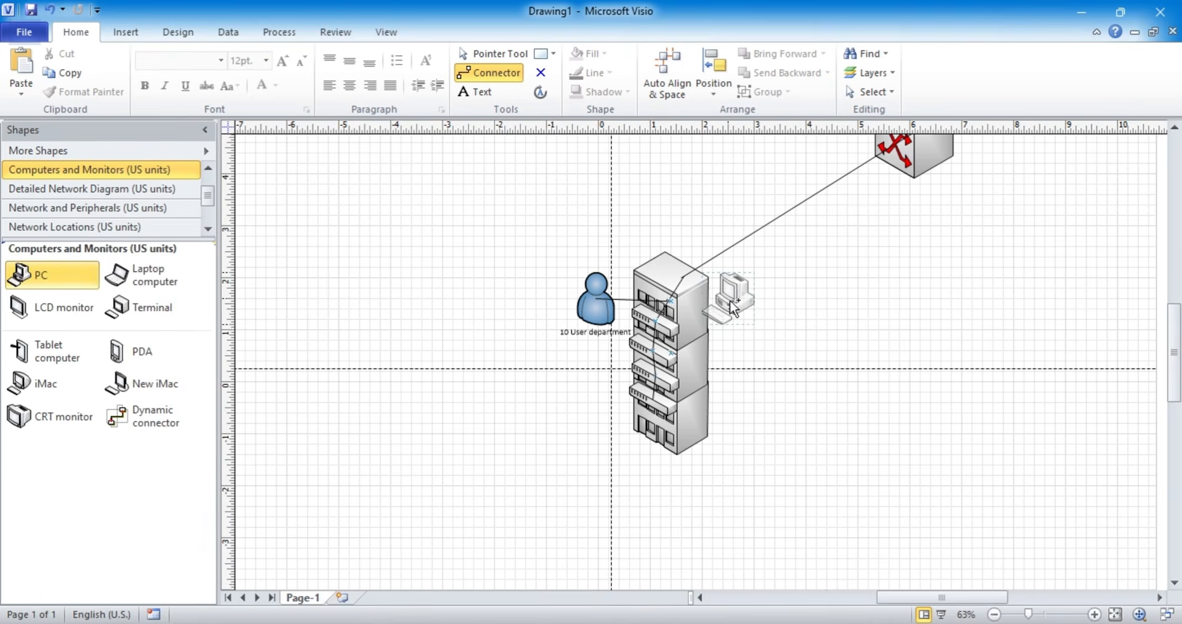
# Place a PC shape beside the building's top floor, opposite the User shape, and label it "1 PC per Dept".
pyautogui.moveTo(729, 300); pyautogui.dragTo(735, 303)
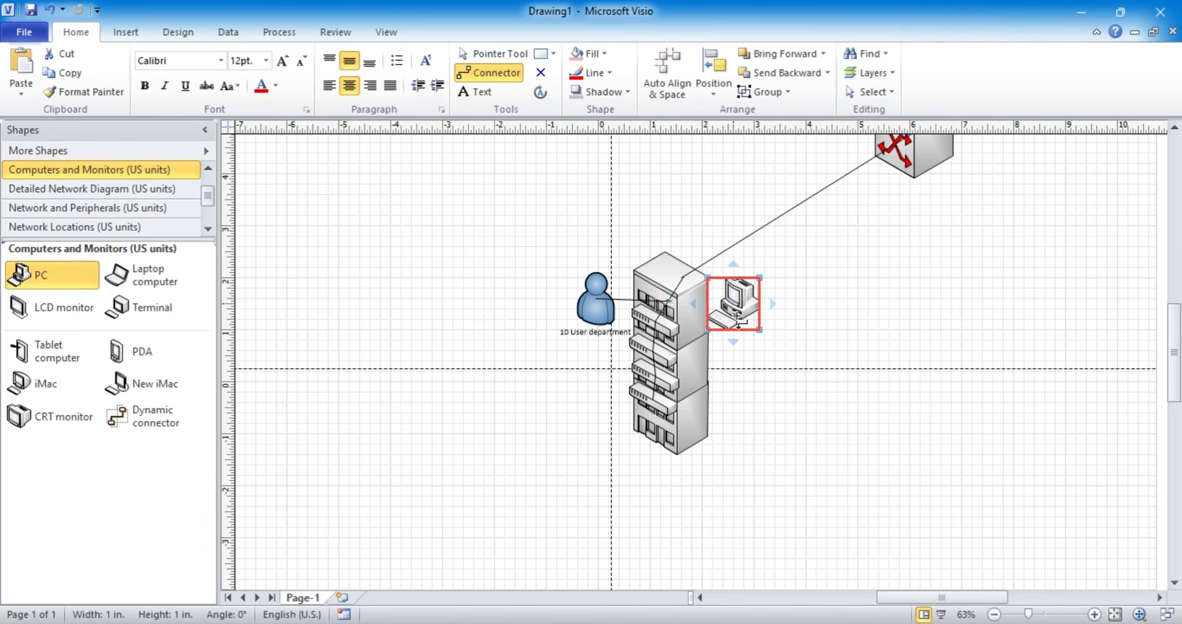
pyautogui.doubleClick(739, 316)
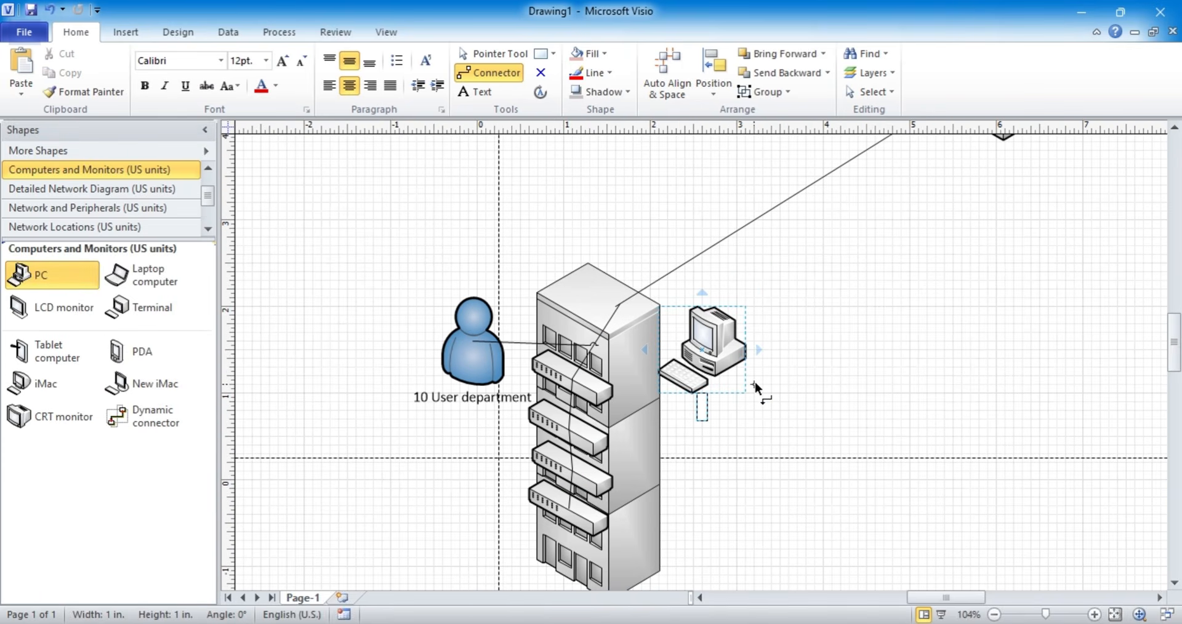
pyautogui.write('1 PC p')
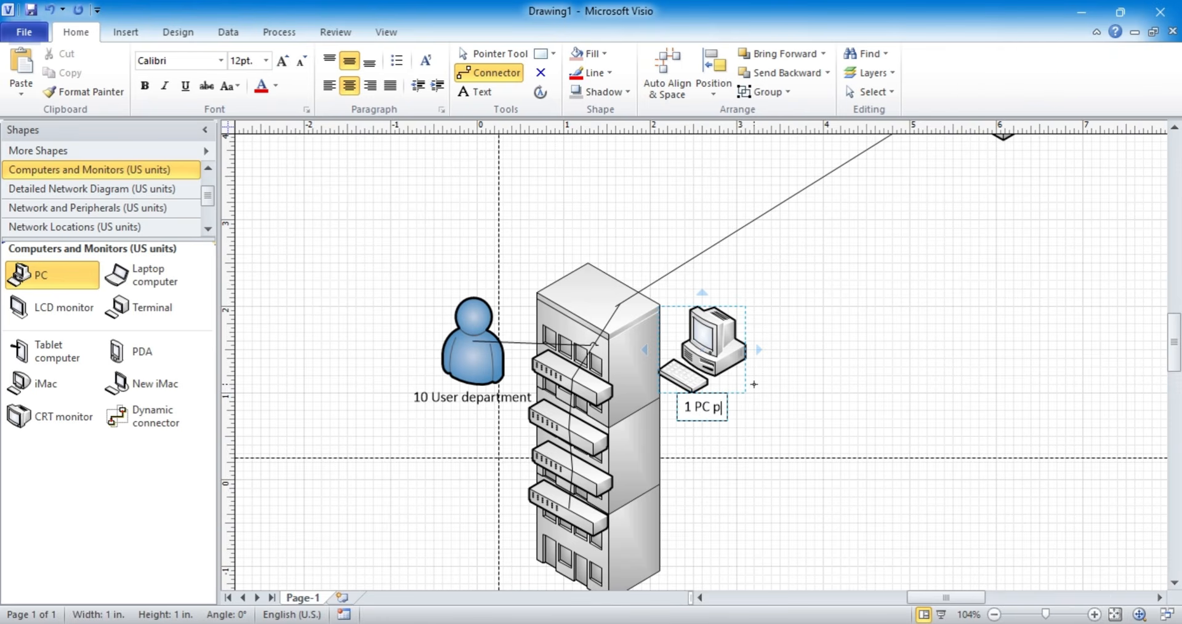
pyautogui.write('er D')
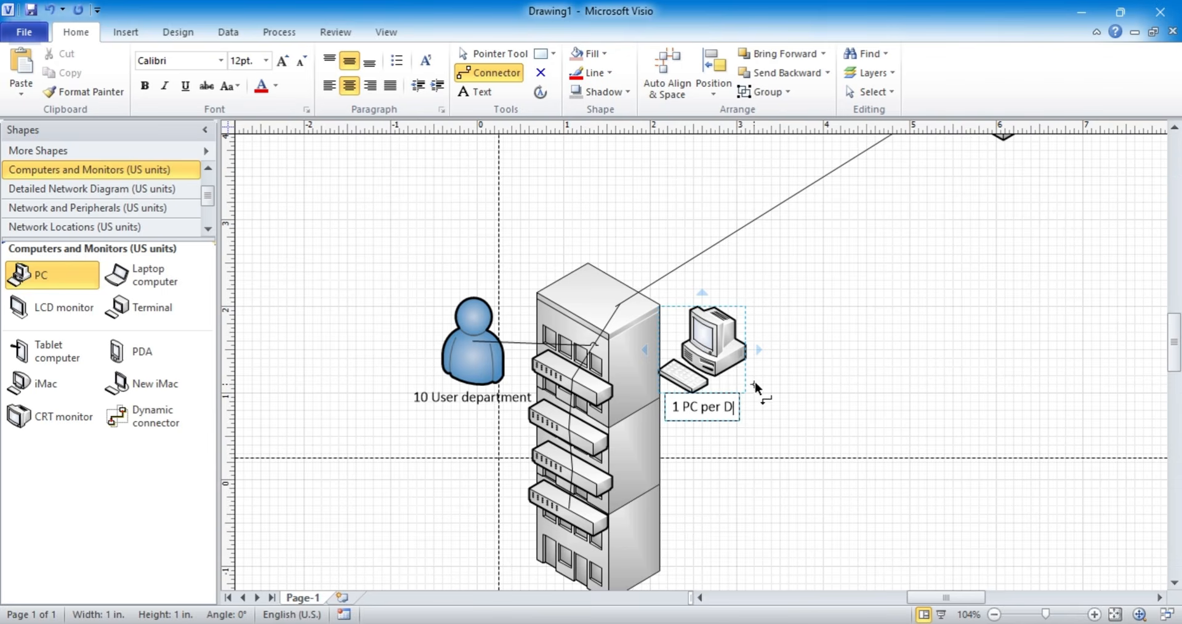
pyautogui.write('ept')
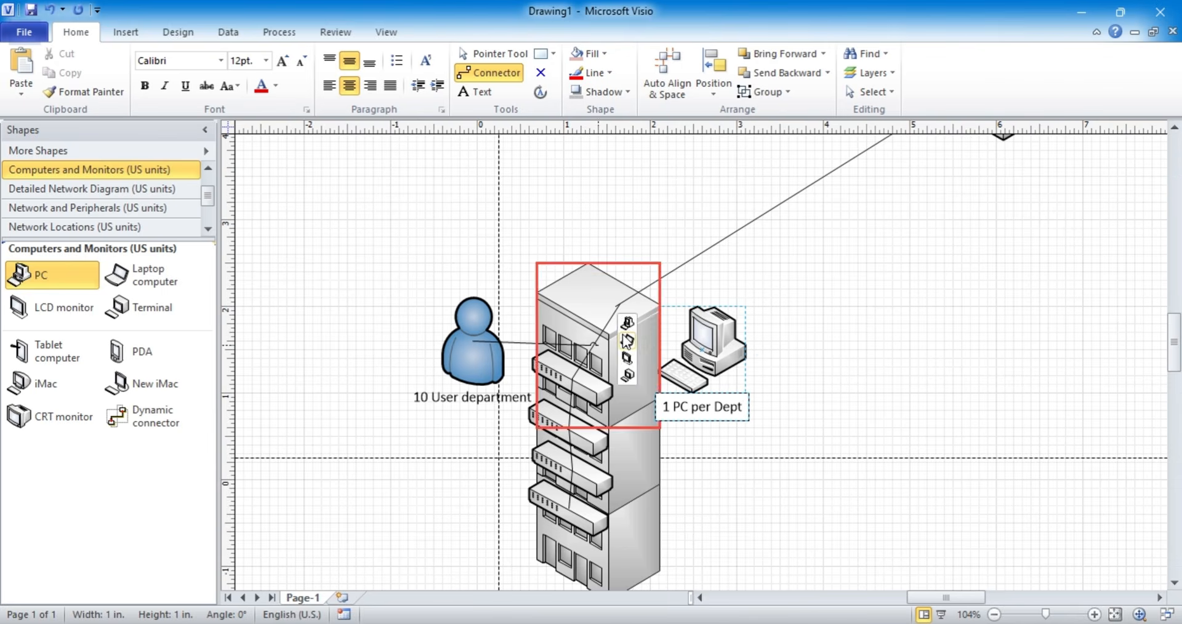
pyautogui.click(767, 383)
pyautogui.scroll(-3, 764, 381)
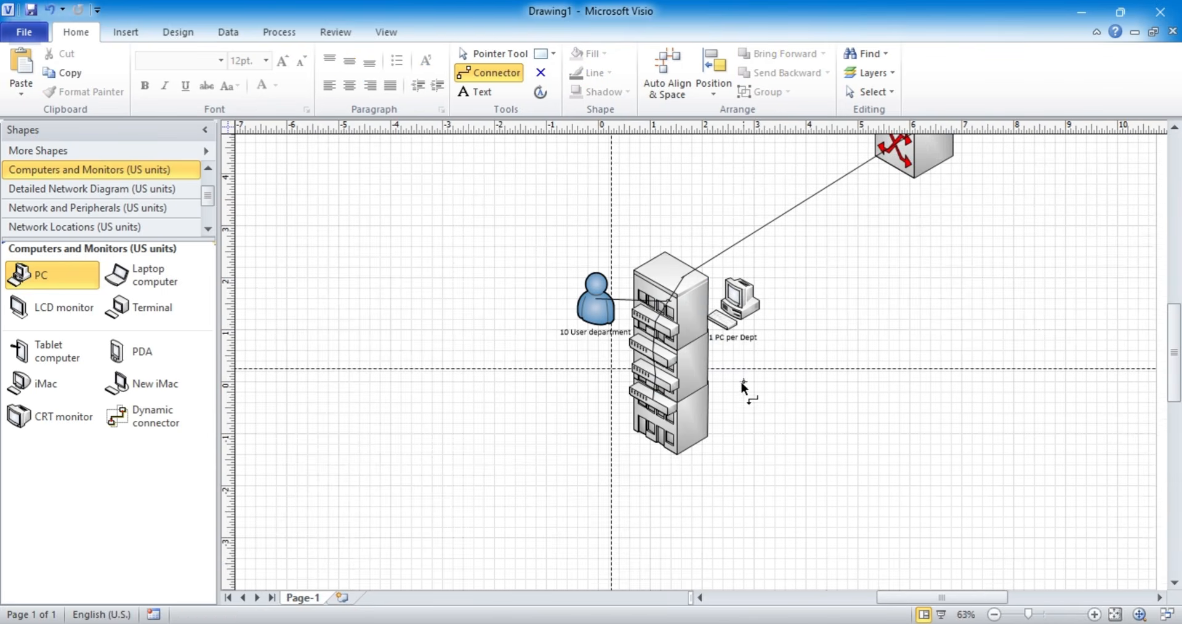
# Nudge the labelled PC shape slightly upward beside the building's top floor.
pyautogui.click(737, 322)
pyautogui.press('Up')
pyautogui.press('Up')
pyautogui.press('Up')
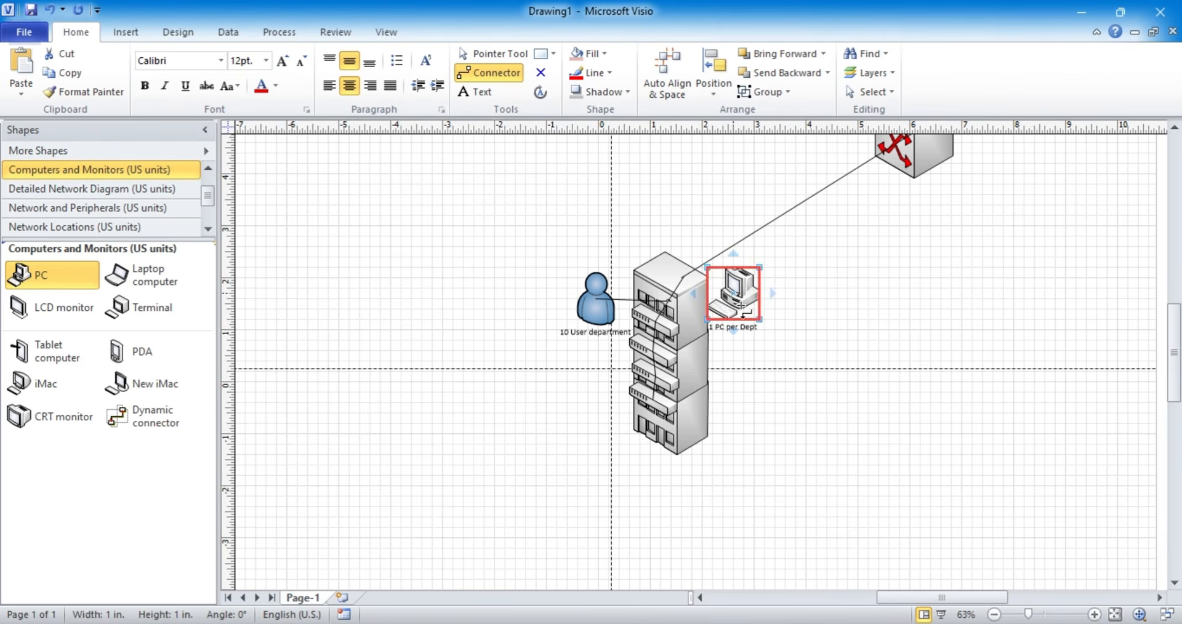
pyautogui.moveTo(792, 302)
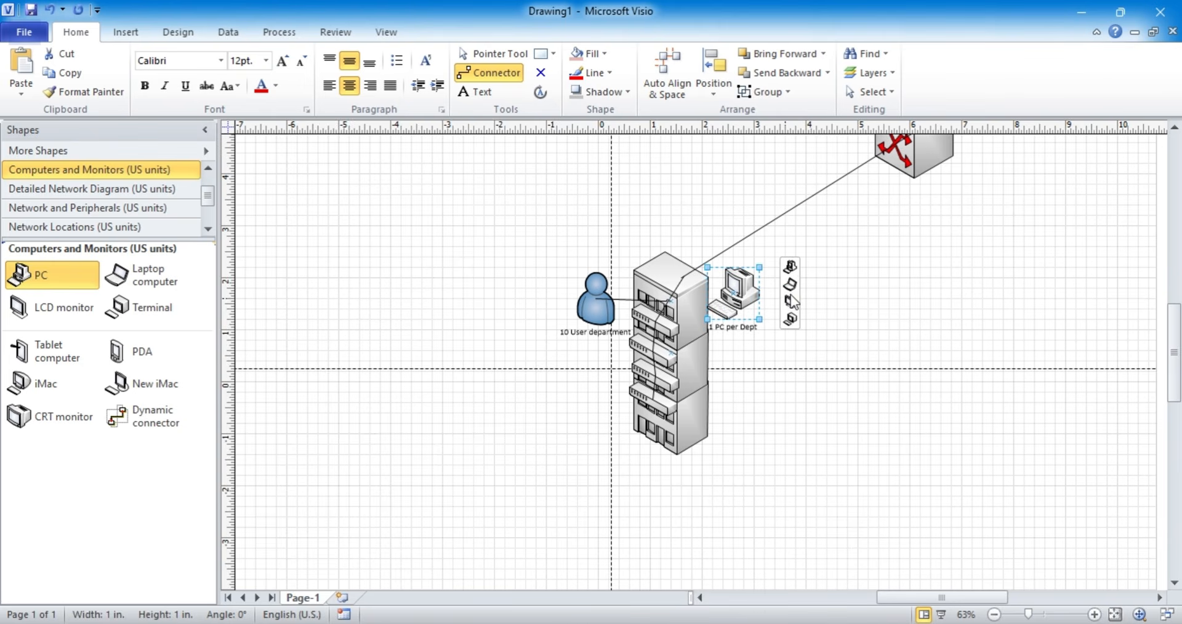
# Place a Printer shape from the Network and Peripherals stencil beside the building's lowest floor, below the PC.
pyautogui.click(482, 57)
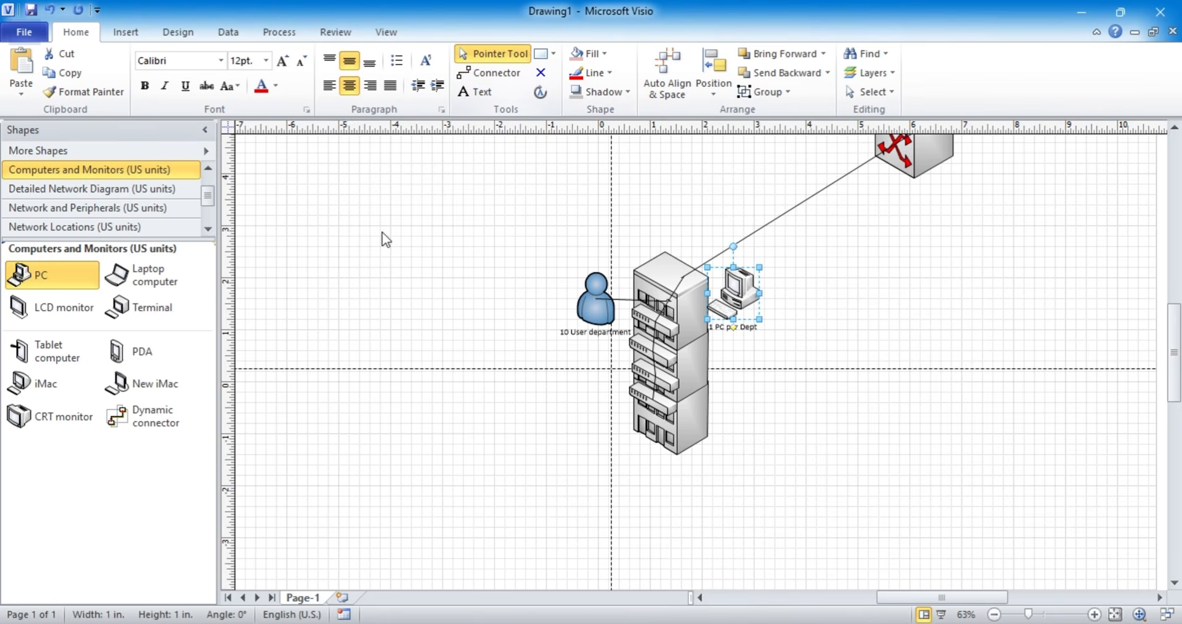
pyautogui.click(108, 212)
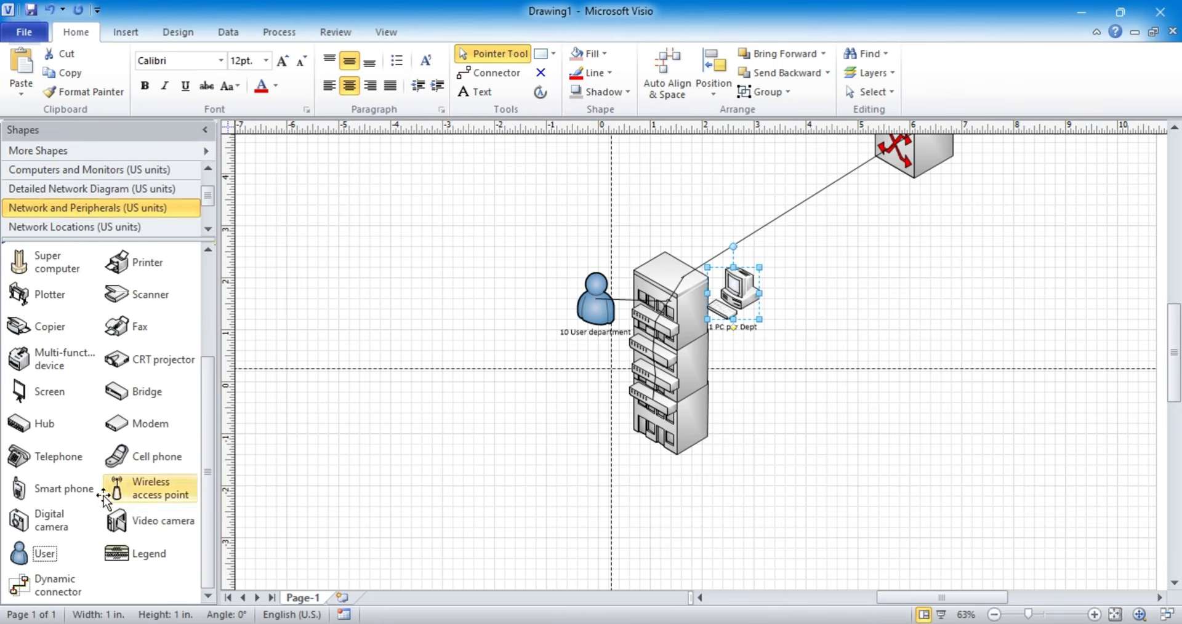
pyautogui.scroll(2, 153, 398)
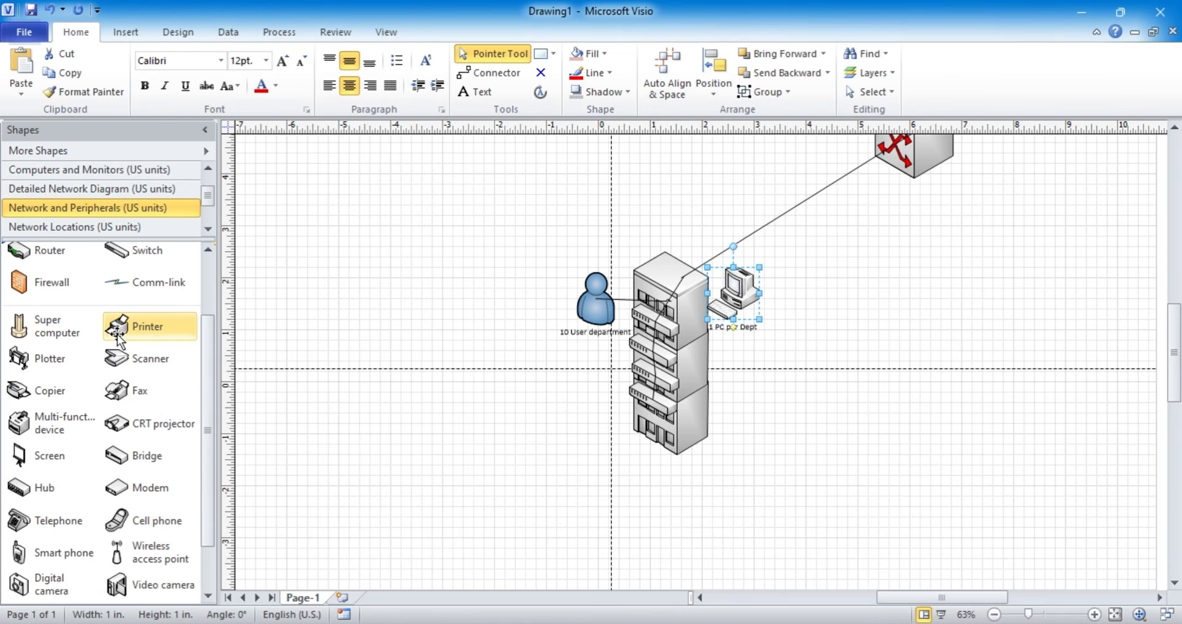
pyautogui.moveTo(127, 326); pyautogui.dragTo(757, 409)
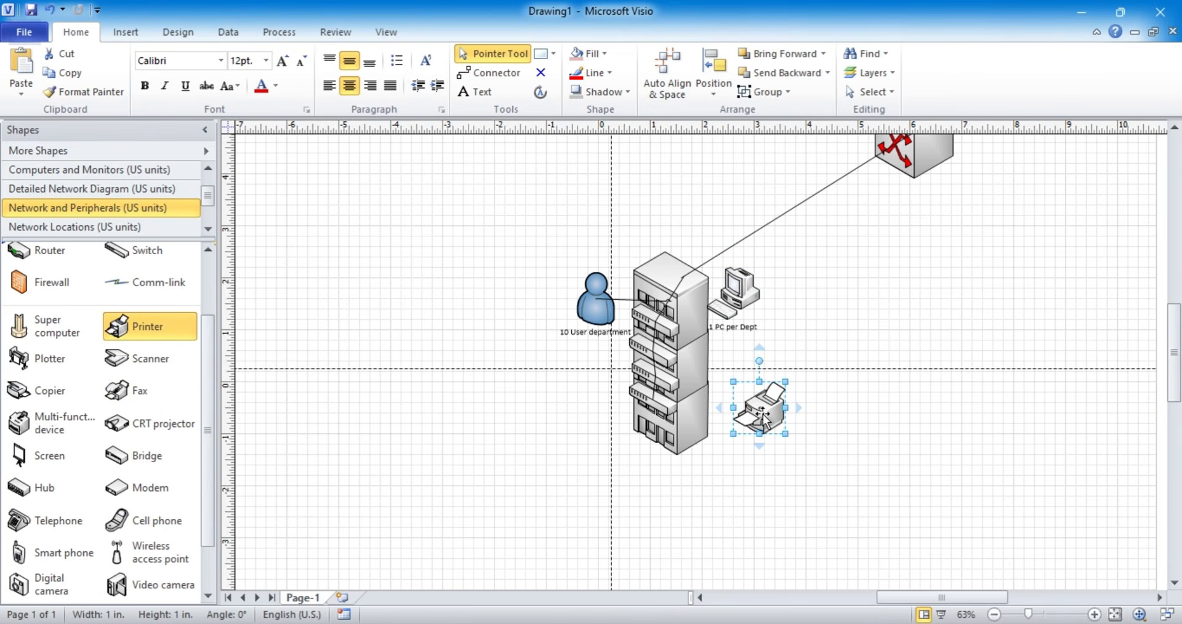
pyautogui.press('Escape')
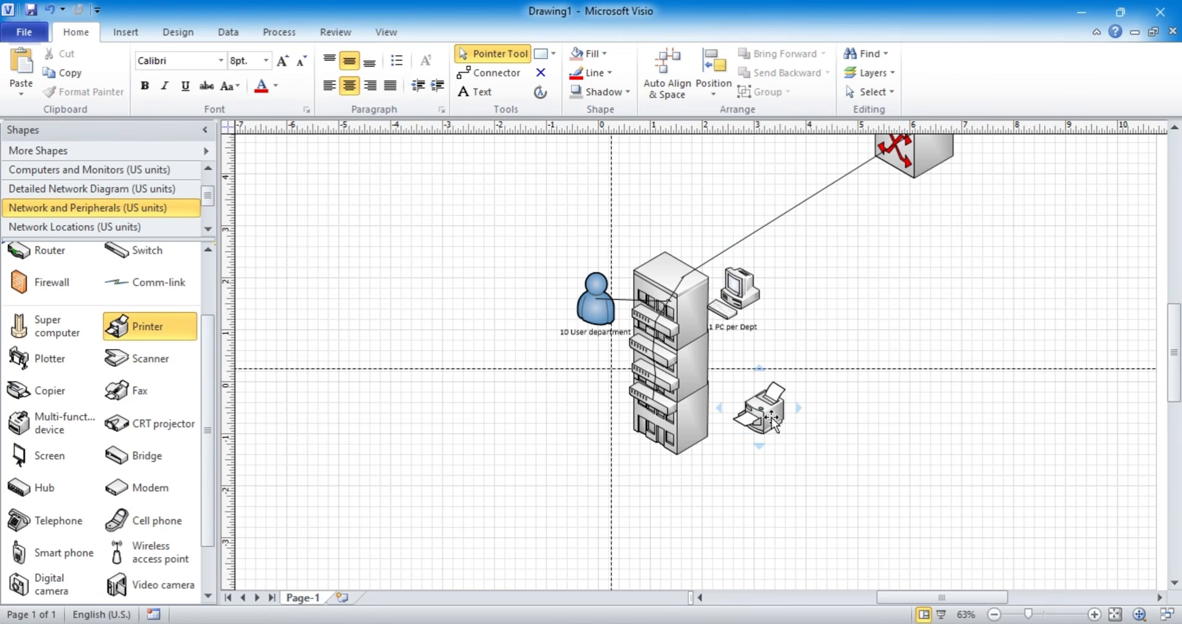
# Label the printer shape "Printer".
pyautogui.click(780, 431)
pyautogui.scroll(3, 774, 423)
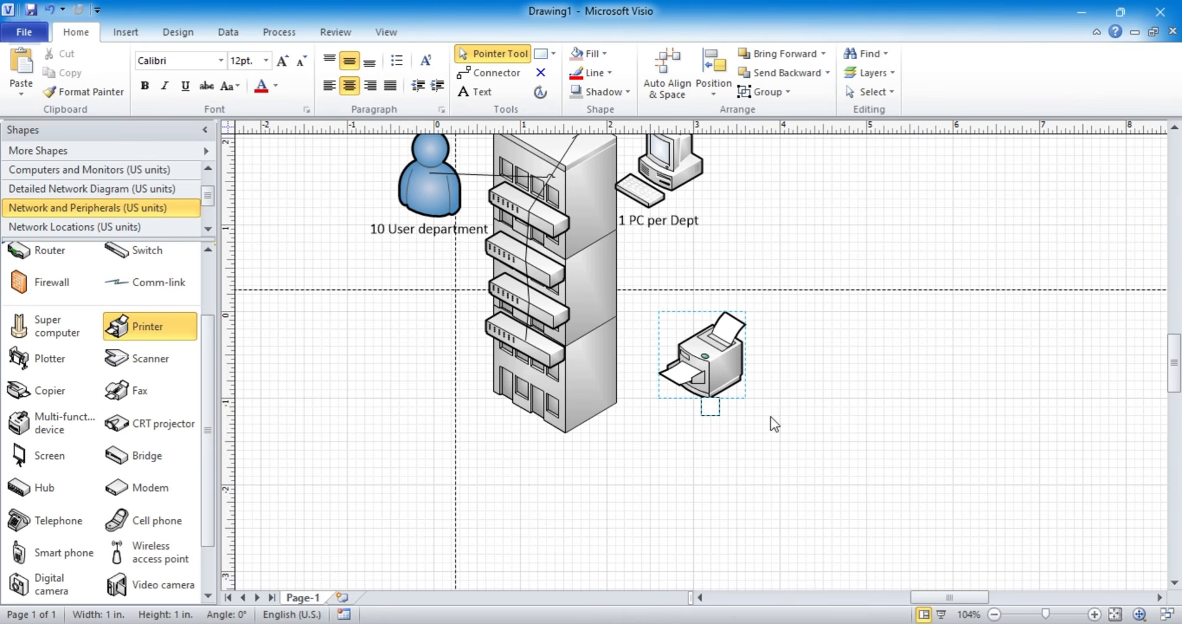
pyautogui.write('Printer')
pyautogui.click(777, 411)
pyautogui.scroll(-3, 800, 431)
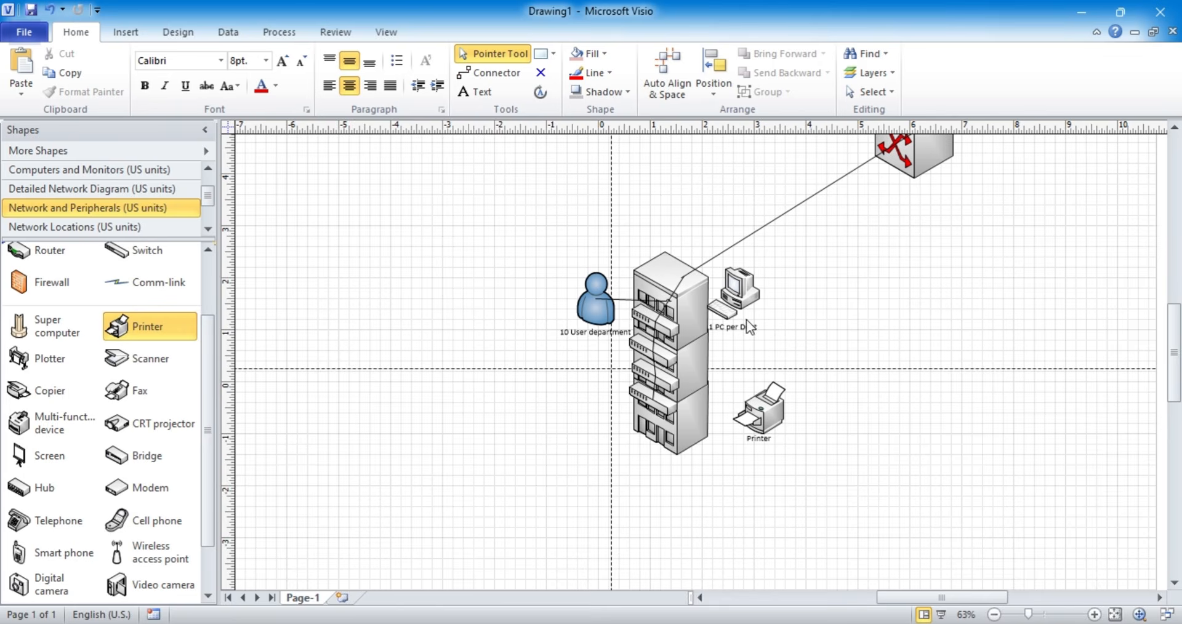
# Draw straight connectors from the building's top floor to the PC and from the printer to the lowest floor switch.
pyautogui.click(493, 71)
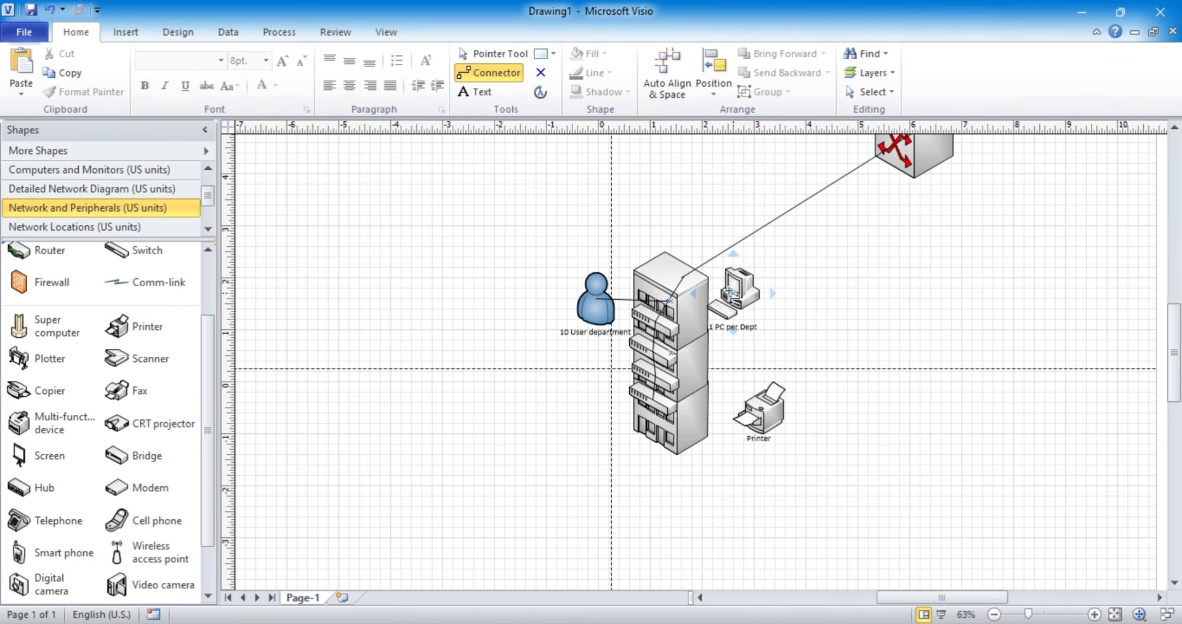
pyautogui.moveTo(671, 301); pyautogui.dragTo(733, 293)
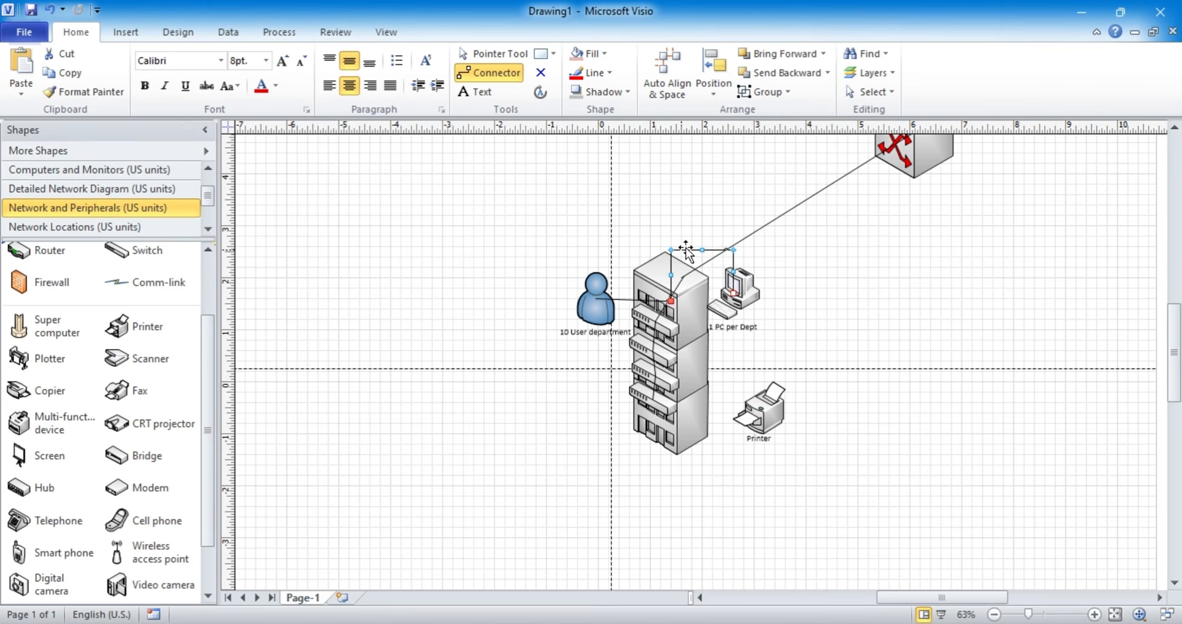
pyautogui.rightClick(686, 247)
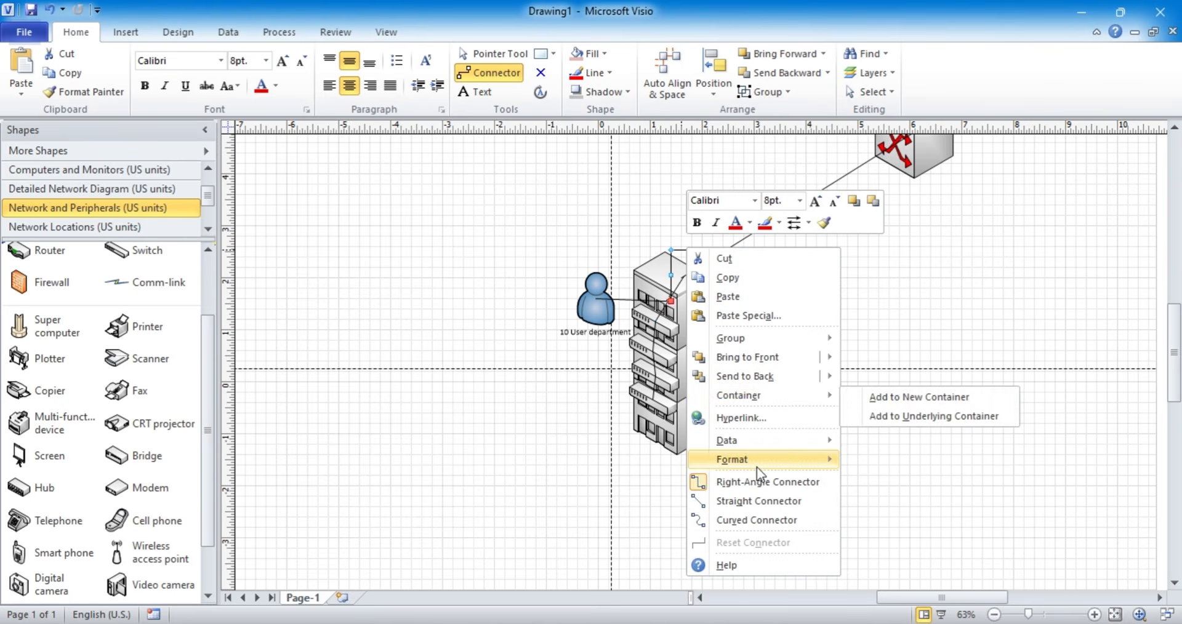
pyautogui.click(756, 500)
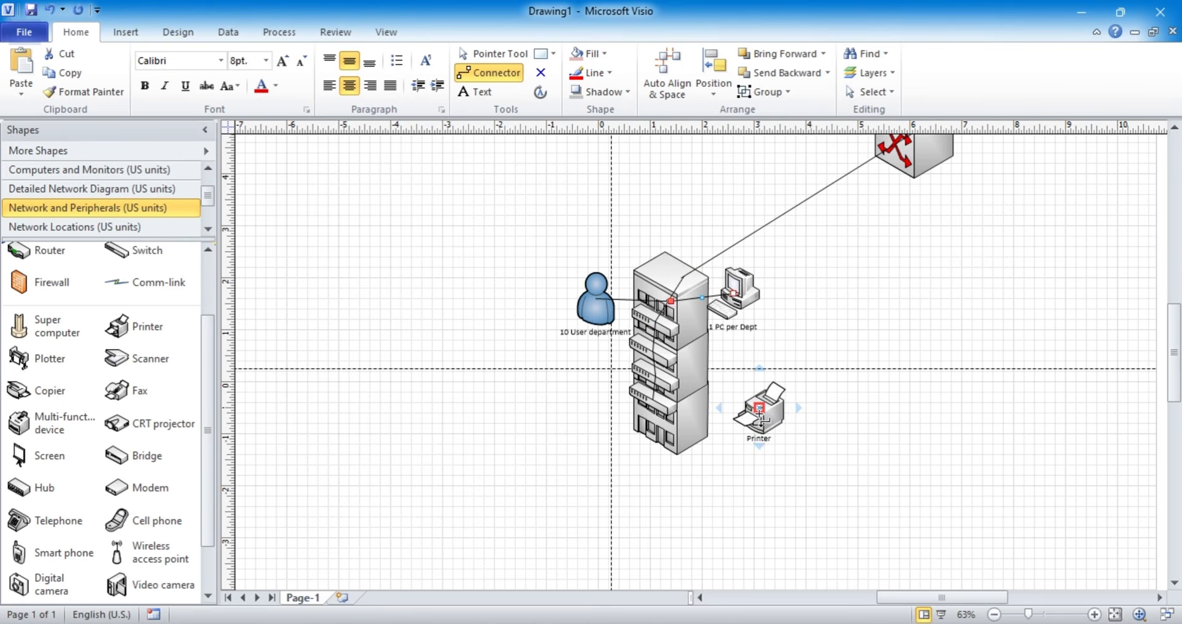
pyautogui.moveTo(760, 408); pyautogui.dragTo(677, 396)
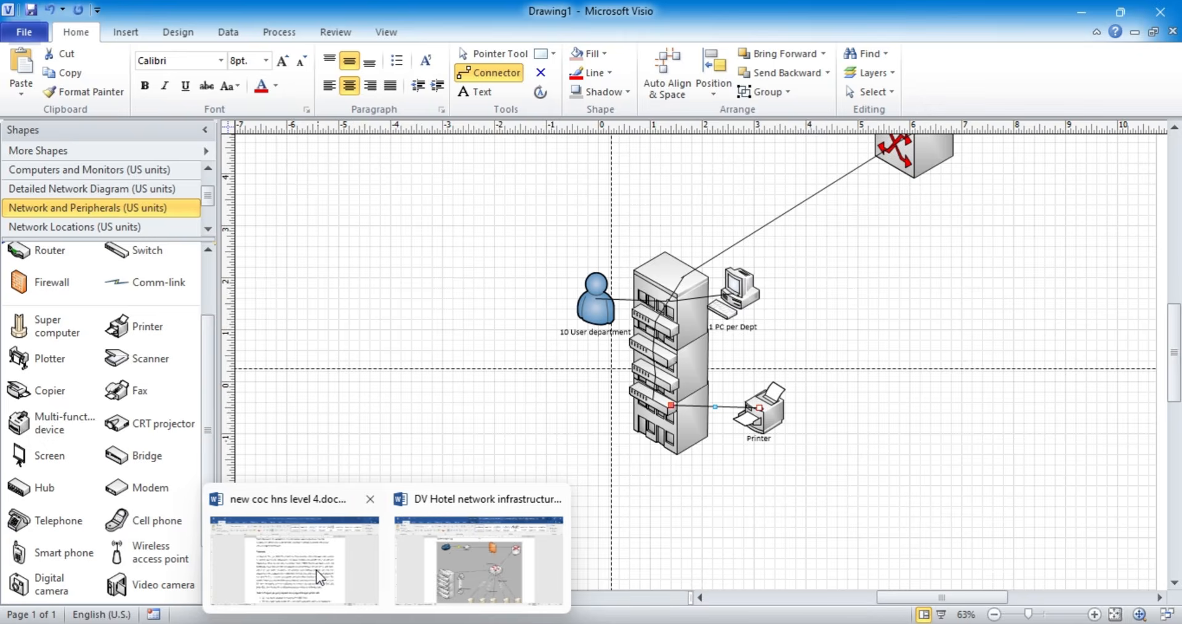
# Check the scenario's laptop requirement in the Word document new coc hns level 4.docx, and place a Laptop computer shape beside the building in Visio.
pyautogui.click(315, 570)
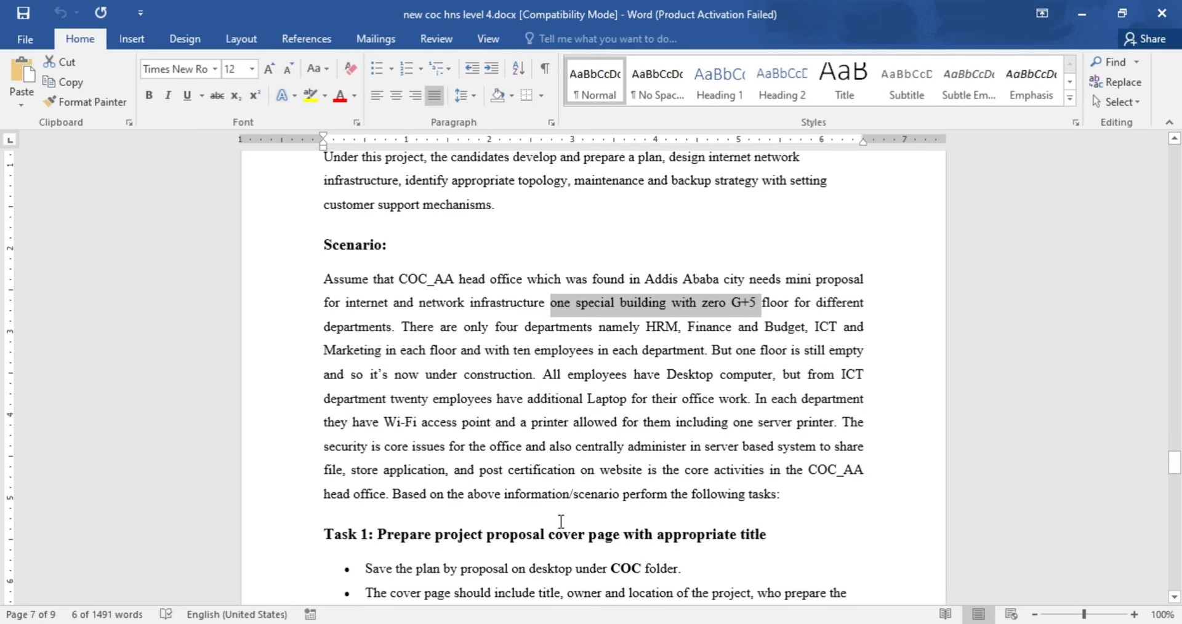
pyautogui.click(500, 623)
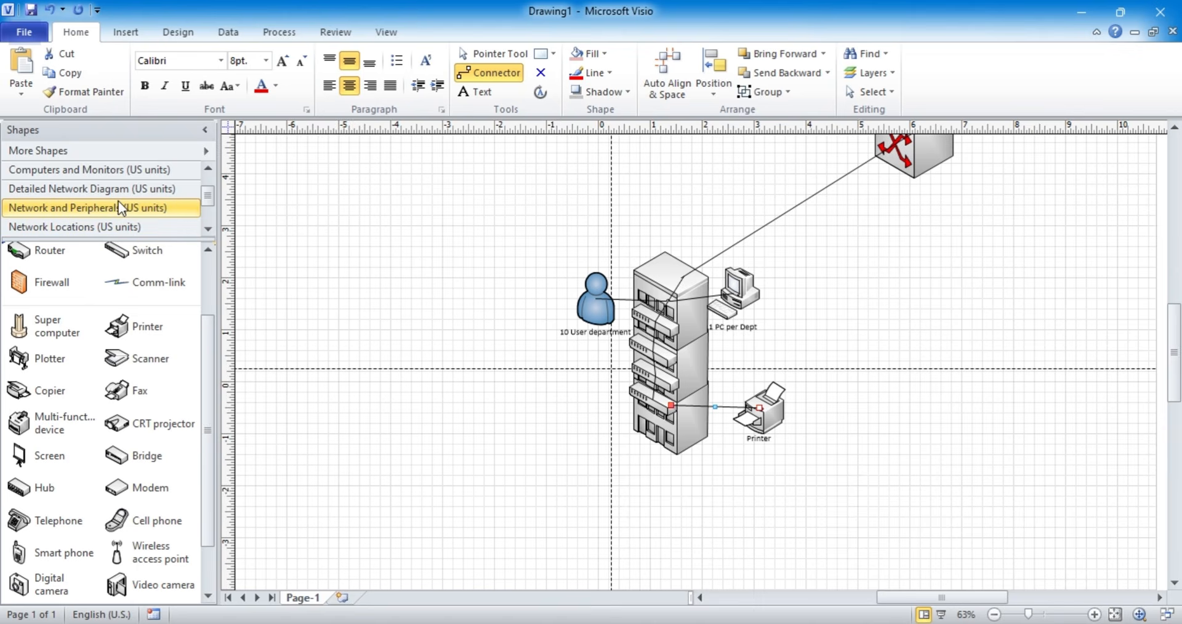
pyautogui.click(121, 170)
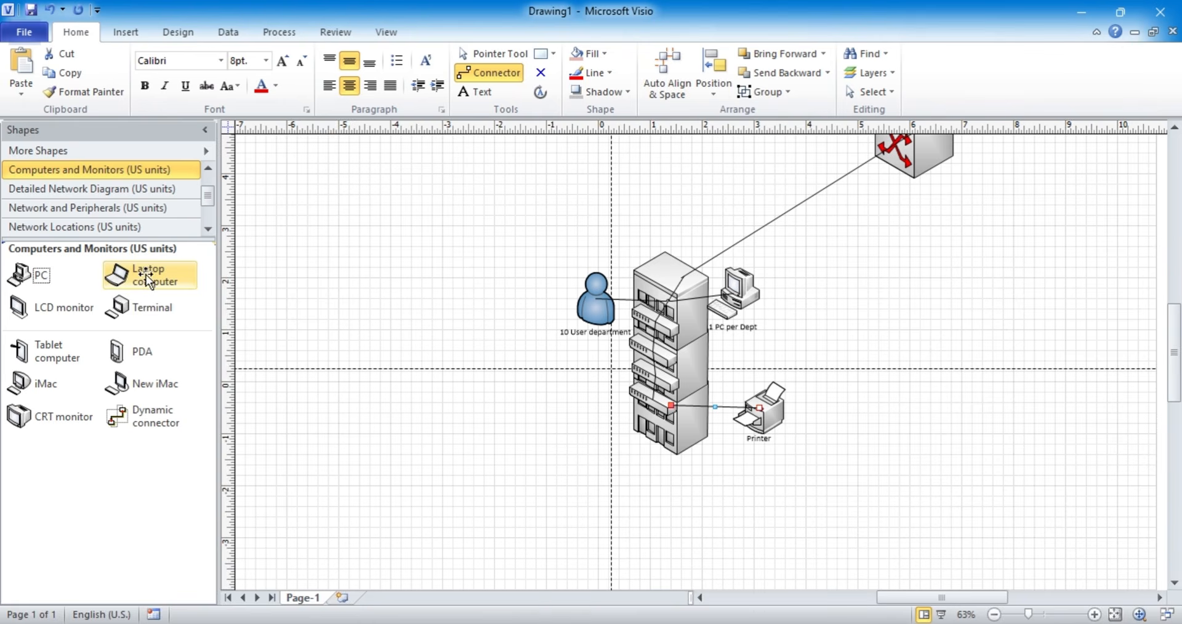
pyautogui.moveTo(146, 275); pyautogui.dragTo(545, 414)
# Label the laptop shape "25 Laptop".
pyautogui.doubleClick(546, 414)
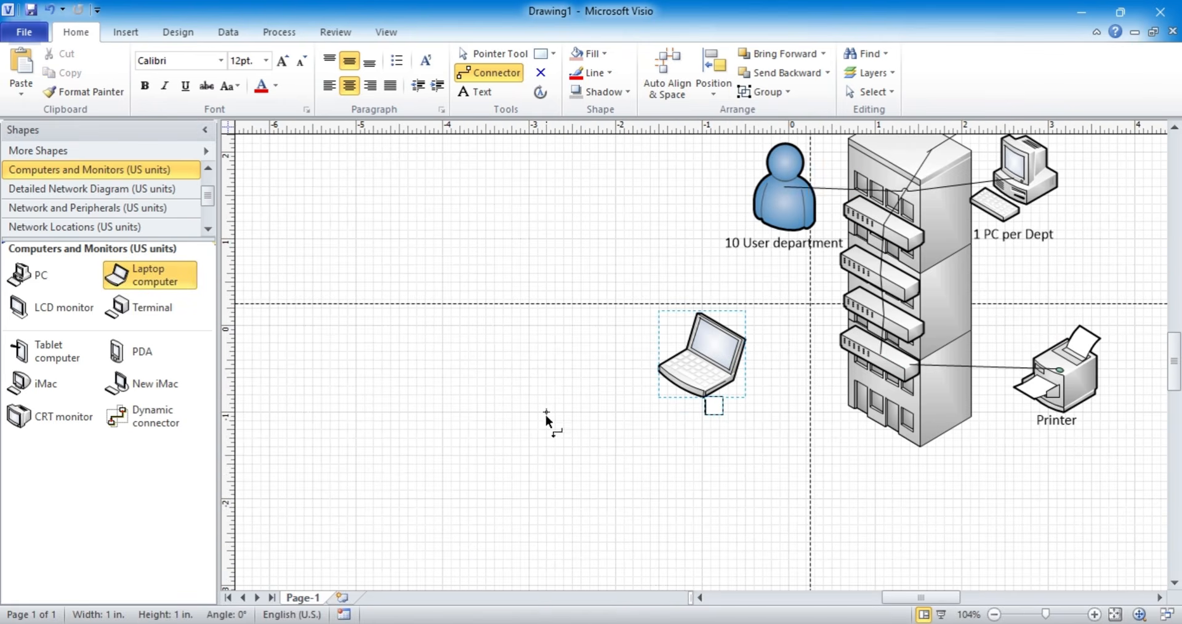
pyautogui.write('25 Laptop')
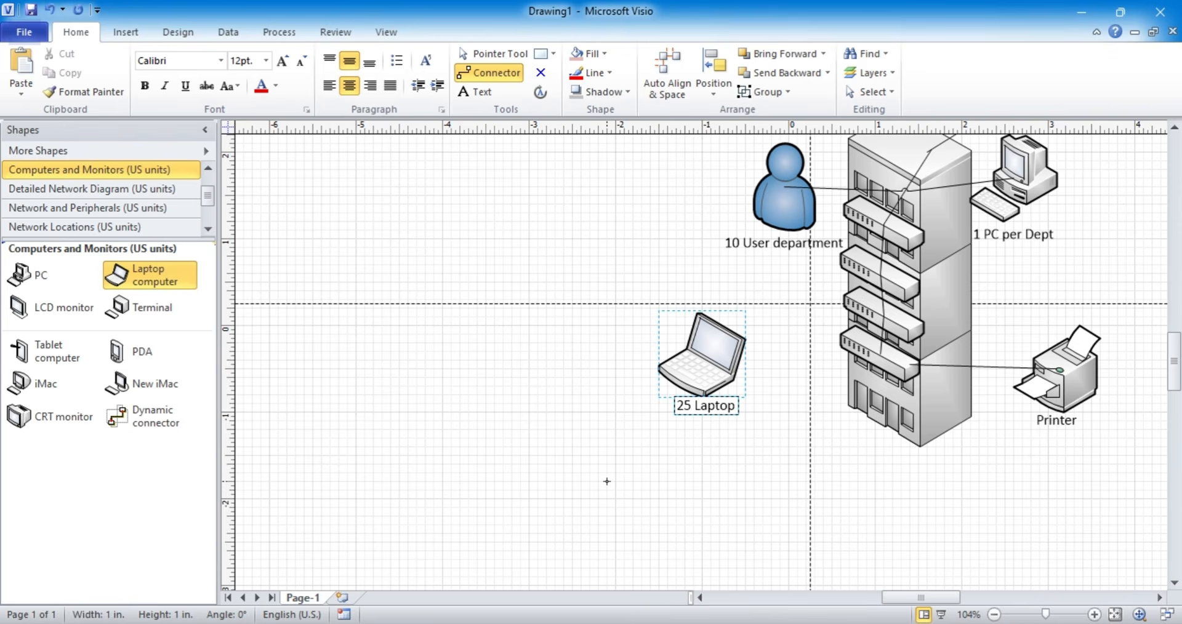
pyautogui.click(737, 472)
pyautogui.scroll(-2, 738, 472)
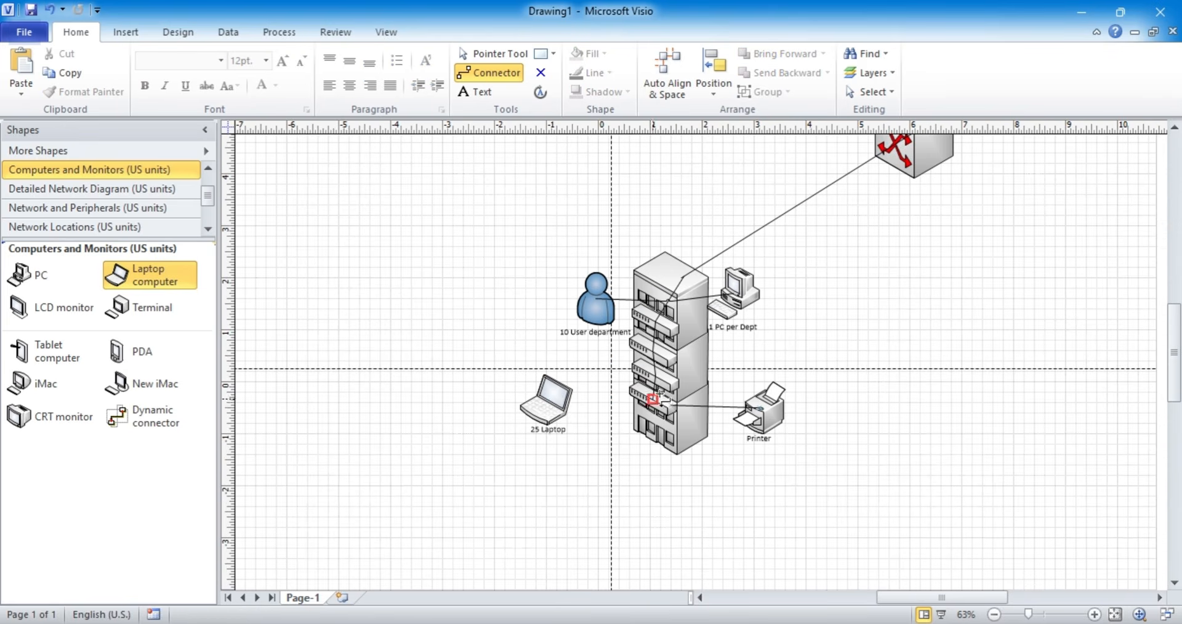
# Dismiss the low-battery notice and draw a straight connector from the lowest floor switch to the laptop shape.
pyautogui.click(564, 410)
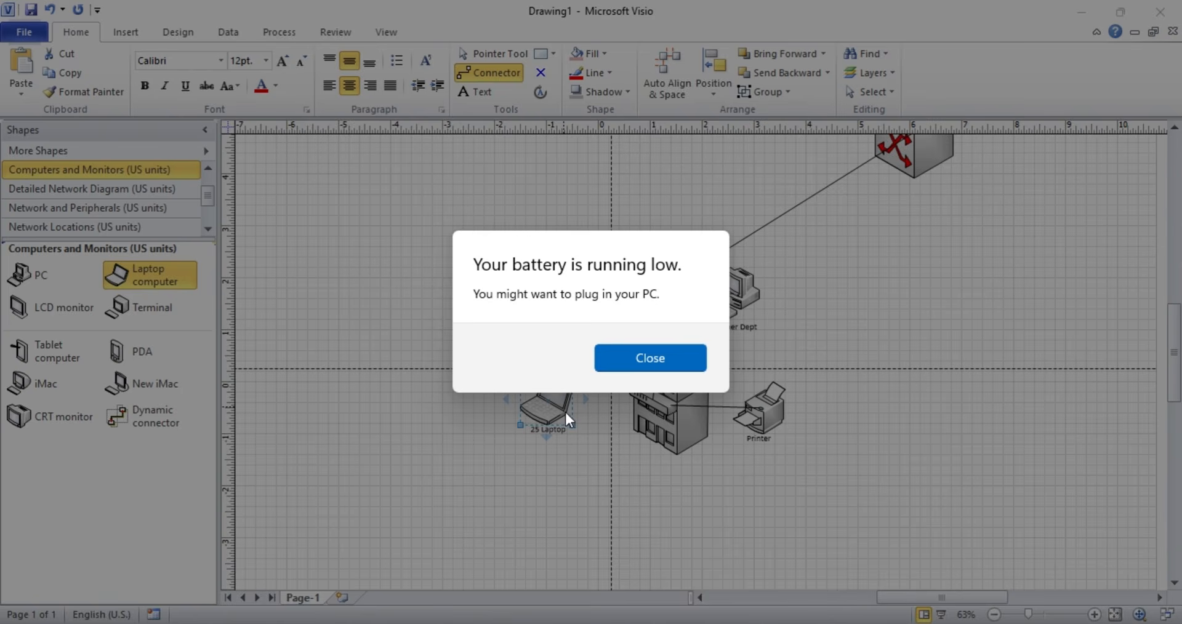
pyautogui.click(650, 358)
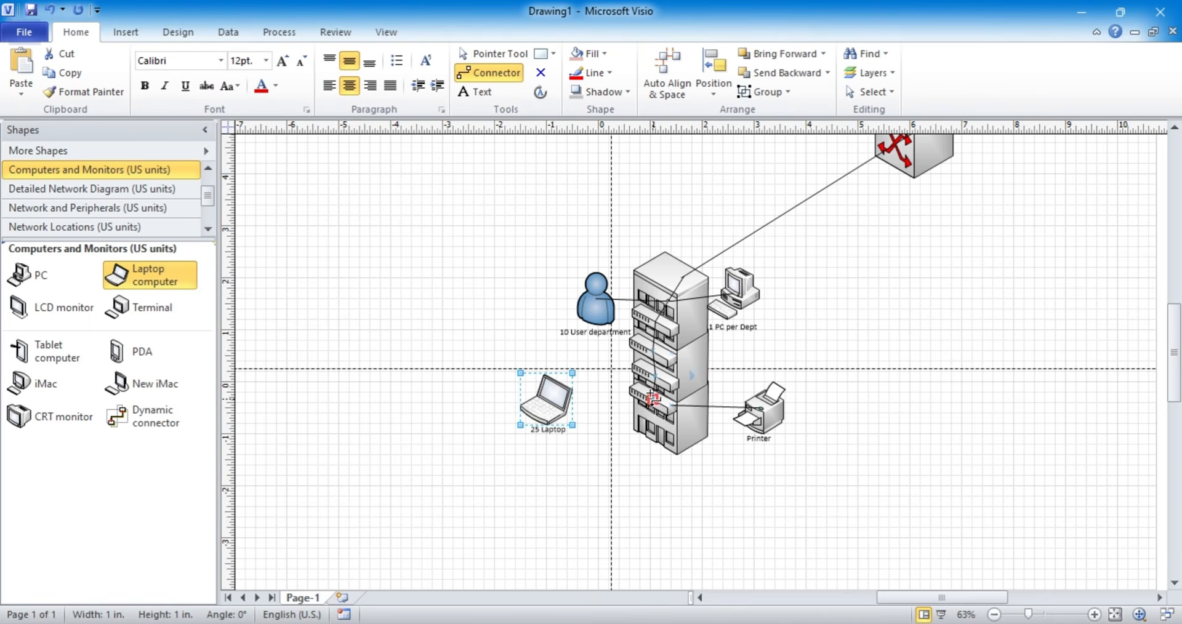
pyautogui.moveTo(653, 398); pyautogui.dragTo(545, 400)
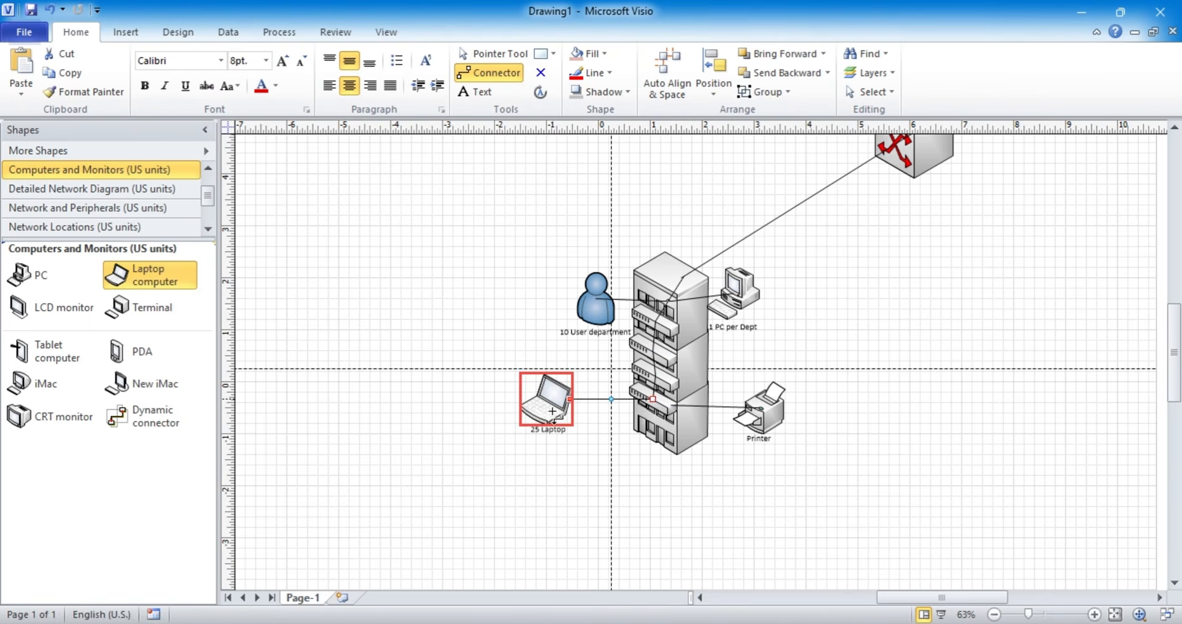
pyautogui.rightClick(594, 400)
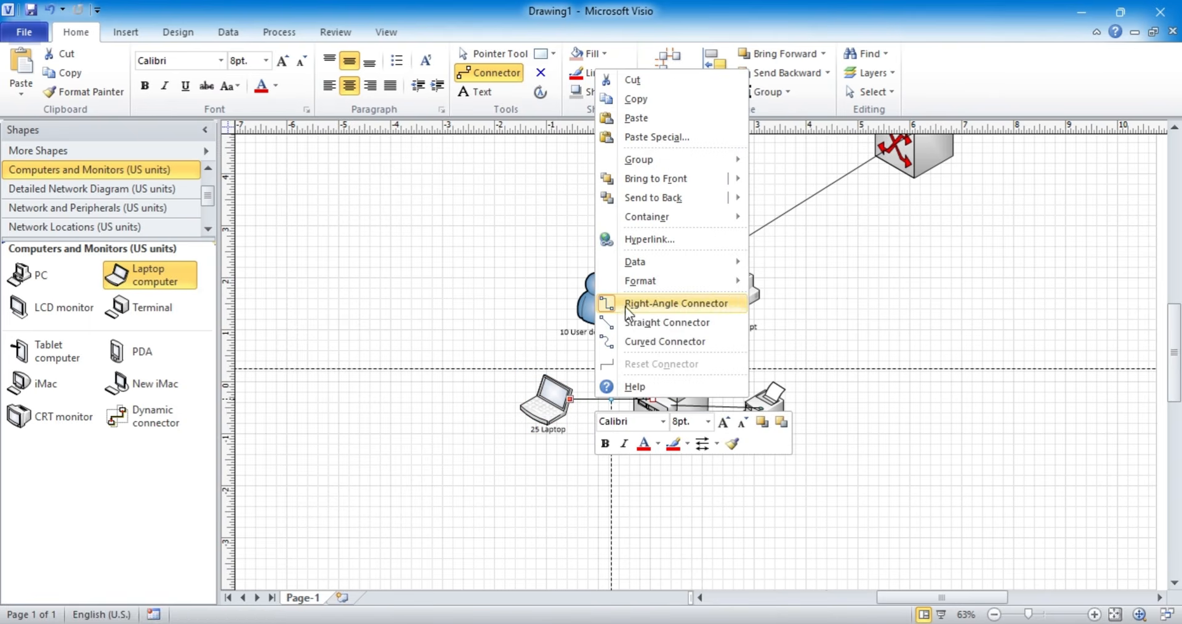
pyautogui.click(655, 336)
# Place a File server shape from the Servers stencil near the page's right edge, below the central switch.
pyautogui.scroll(1, 864, 418)
pyautogui.scroll(2, 1040, 369)
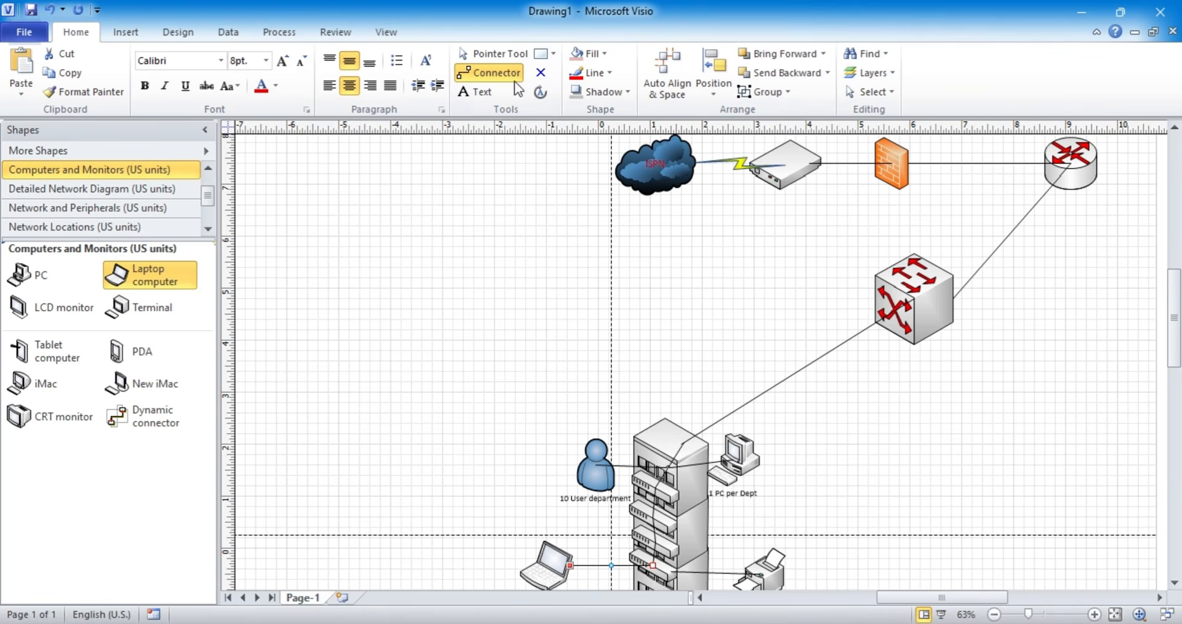
pyautogui.click(490, 57)
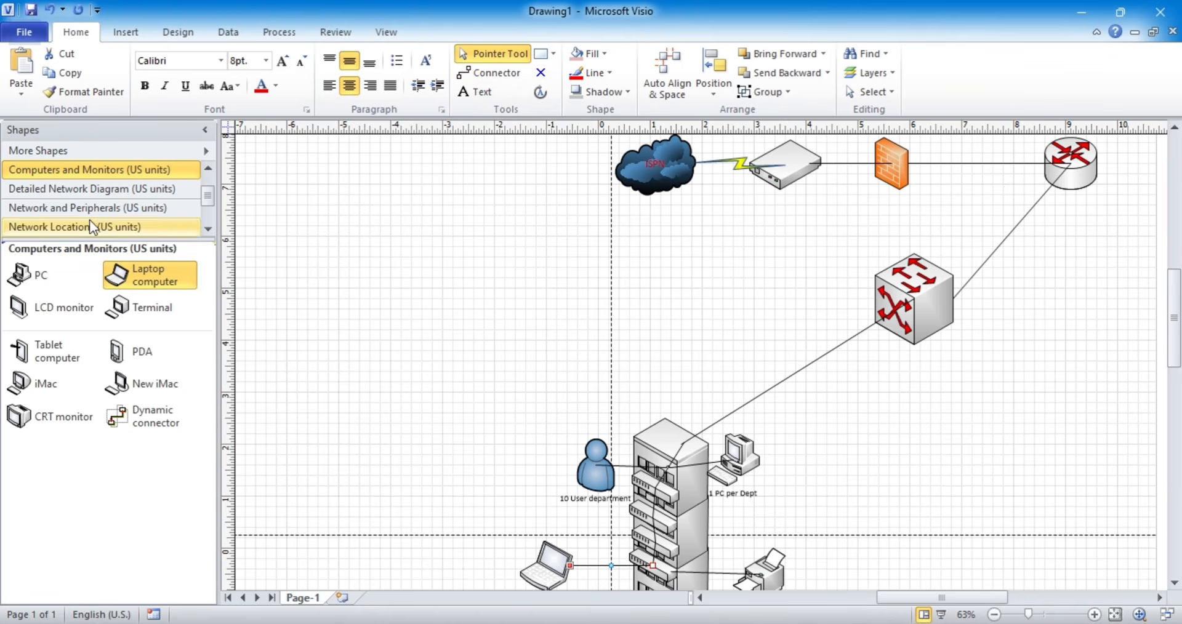
pyautogui.scroll(-2, 105, 225)
pyautogui.scroll(1, 116, 216)
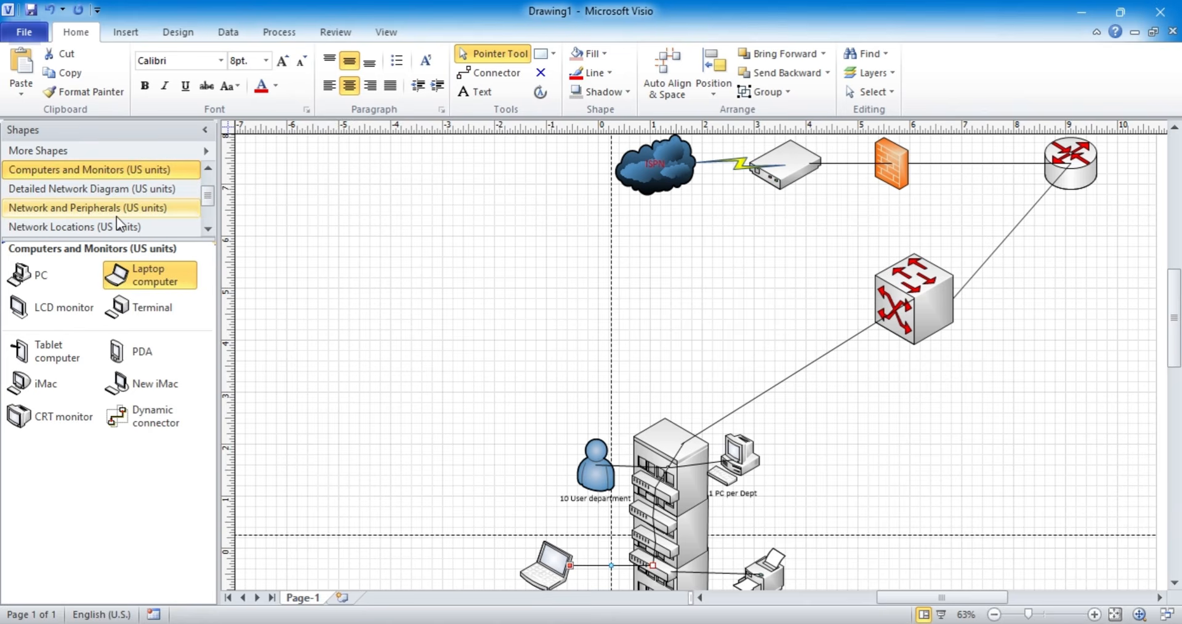
pyautogui.scroll(-3, 106, 209)
pyautogui.click(90, 213)
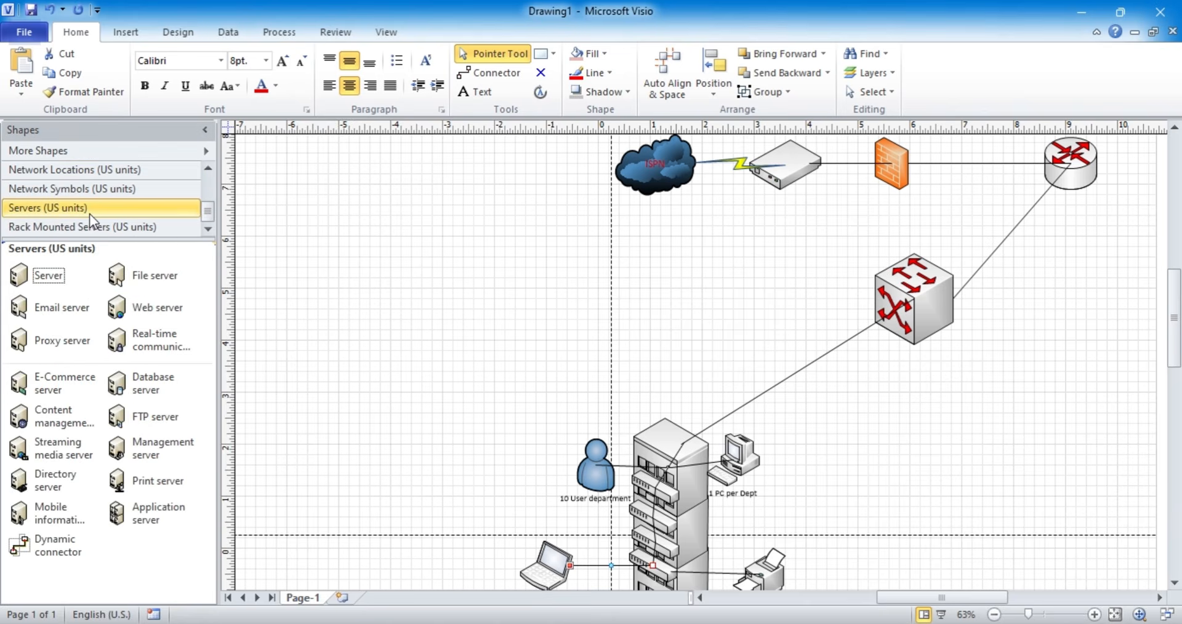
pyautogui.moveTo(135, 278); pyautogui.dragTo(1138, 480)
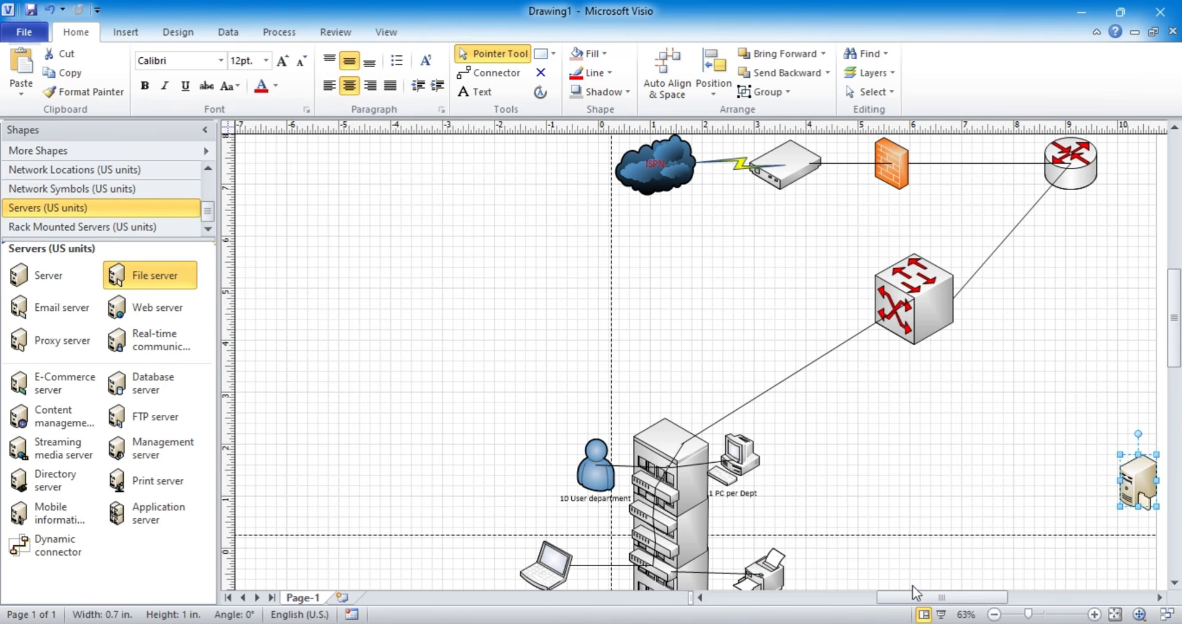
# Move the file server shape slightly inward from the page edge and shrink it to about 0.49 by 0.7 in.
pyautogui.moveTo(917, 595); pyautogui.dragTo(940, 593)
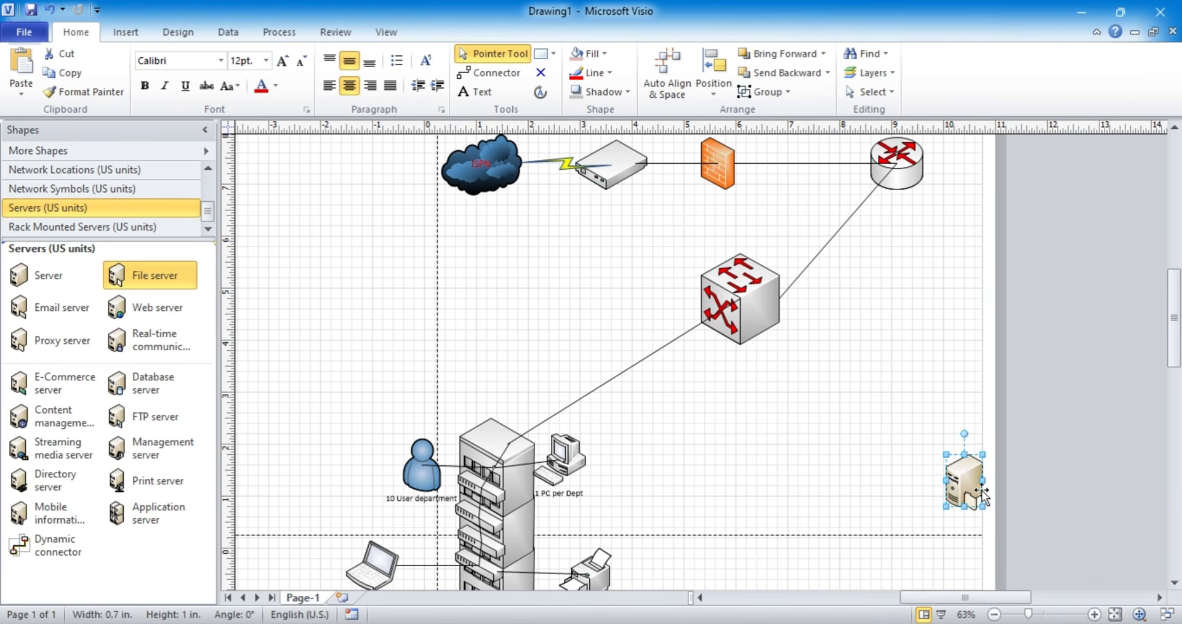
pyautogui.moveTo(959, 494); pyautogui.dragTo(940, 509)
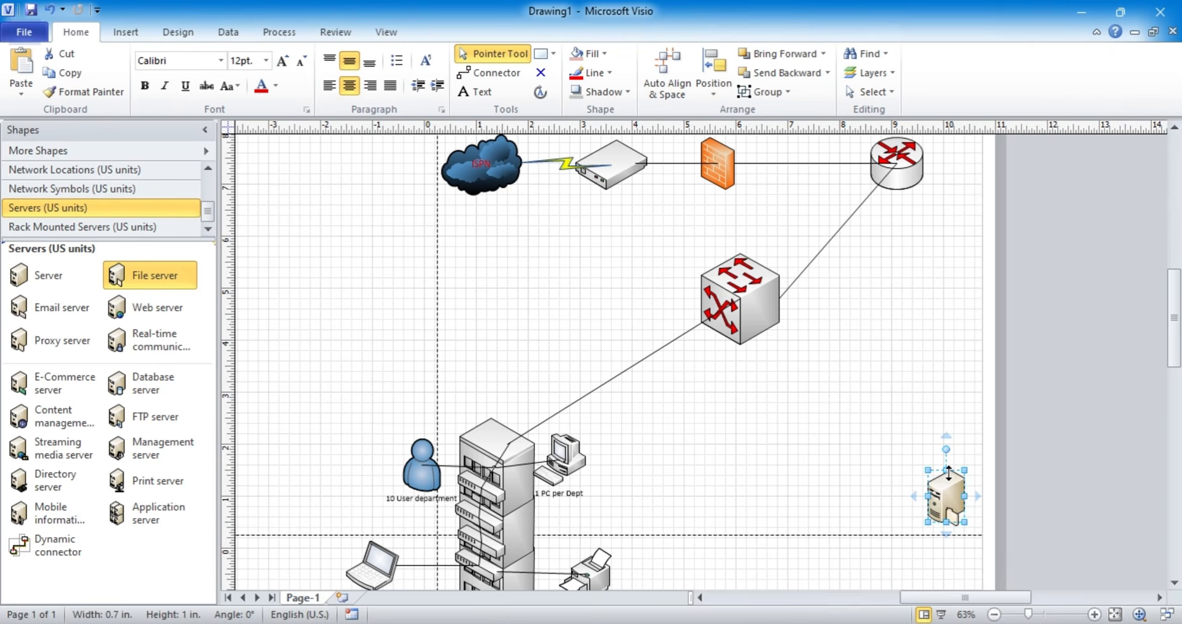
pyautogui.moveTo(946, 470); pyautogui.dragTo(946, 486)
# Label the file server shape "File Server".
pyautogui.doubleClick(946, 510)
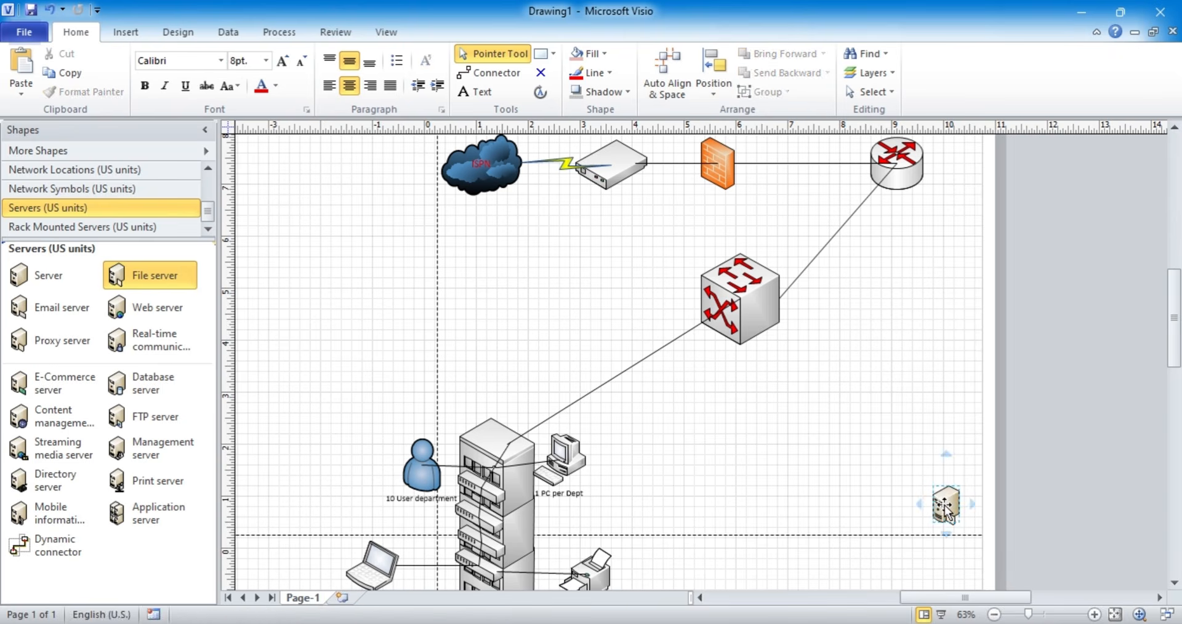
pyautogui.write('File')
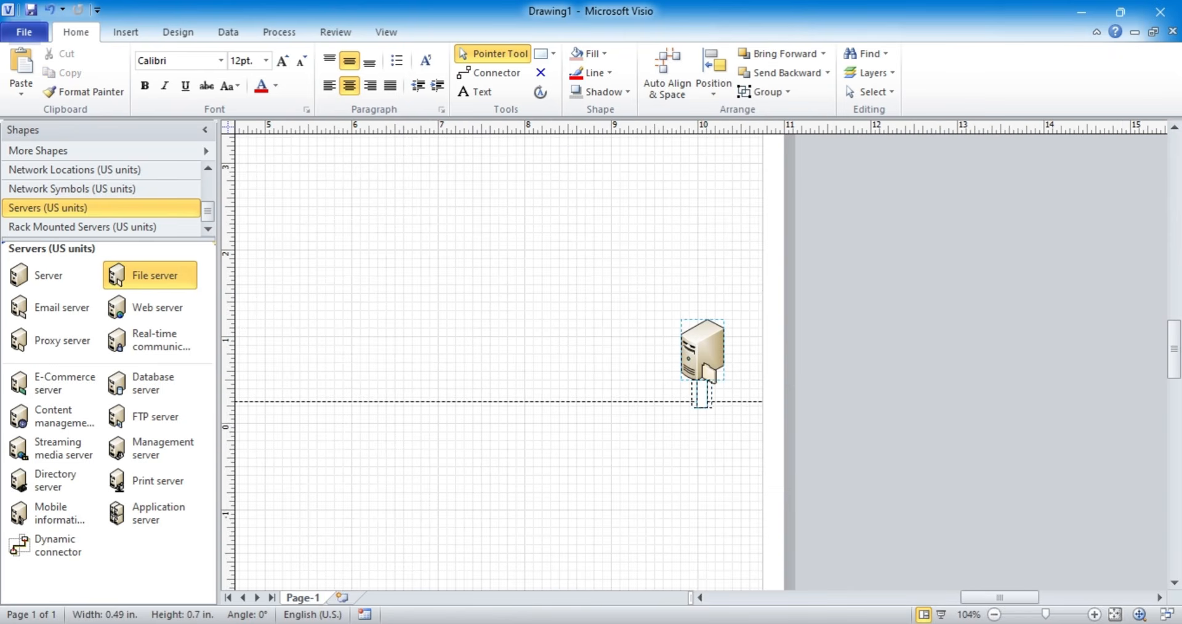
pyautogui.write(' Ser')
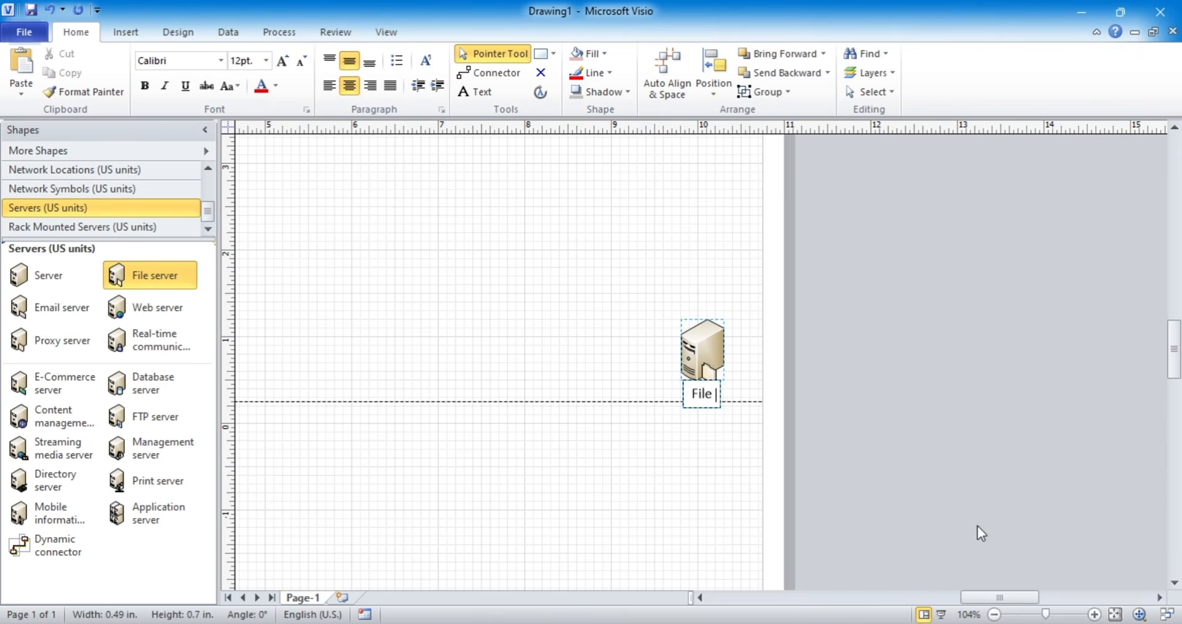
pyautogui.write('ver')
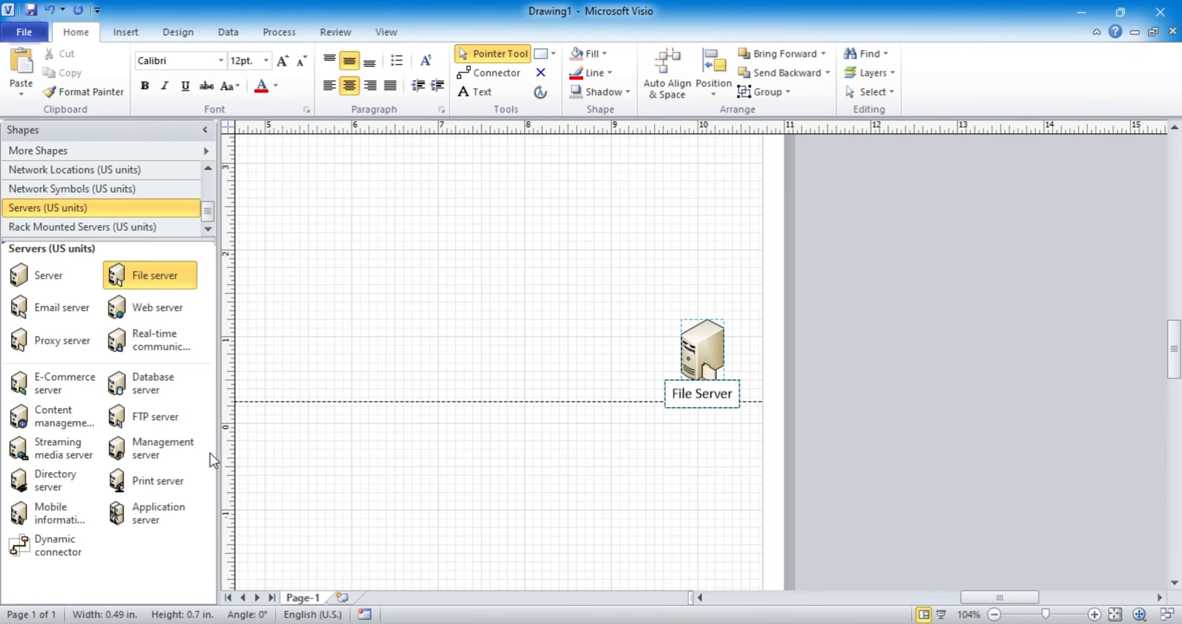
# Place an Email server shape just left of the file server, shrunk to about 0.42 by 0.6 in.
pyautogui.click(45, 306)
pyautogui.moveTo(37, 309); pyautogui.dragTo(630, 353)
pyautogui.press('Escape')
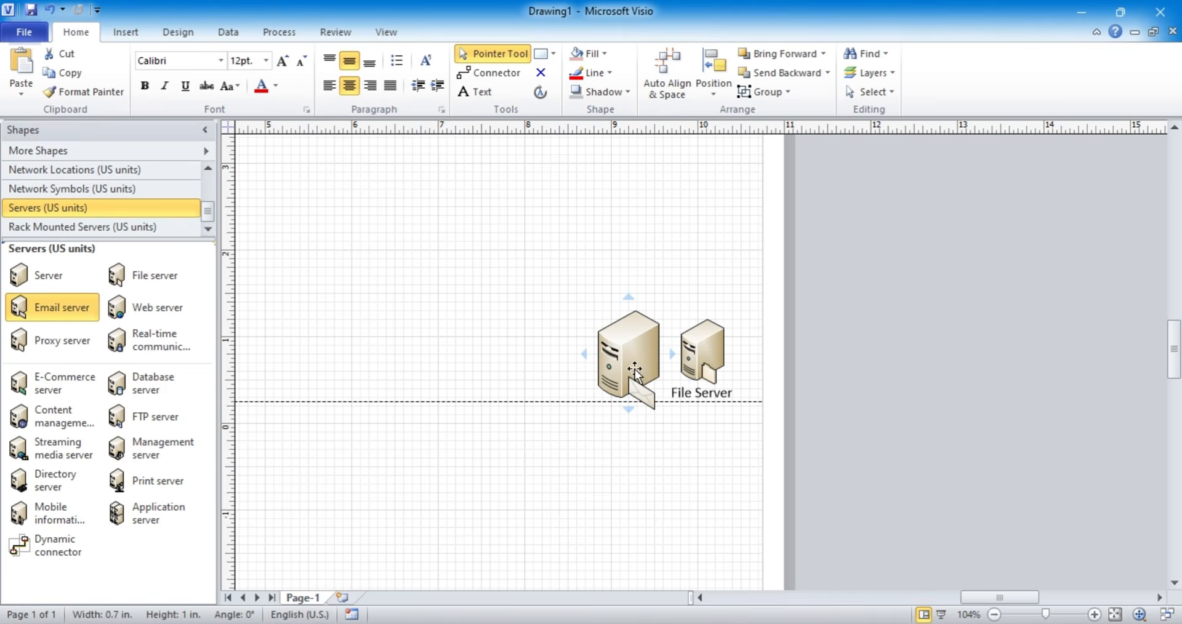
pyautogui.click(629, 333)
pyautogui.moveTo(628, 311); pyautogui.dragTo(654, 361)
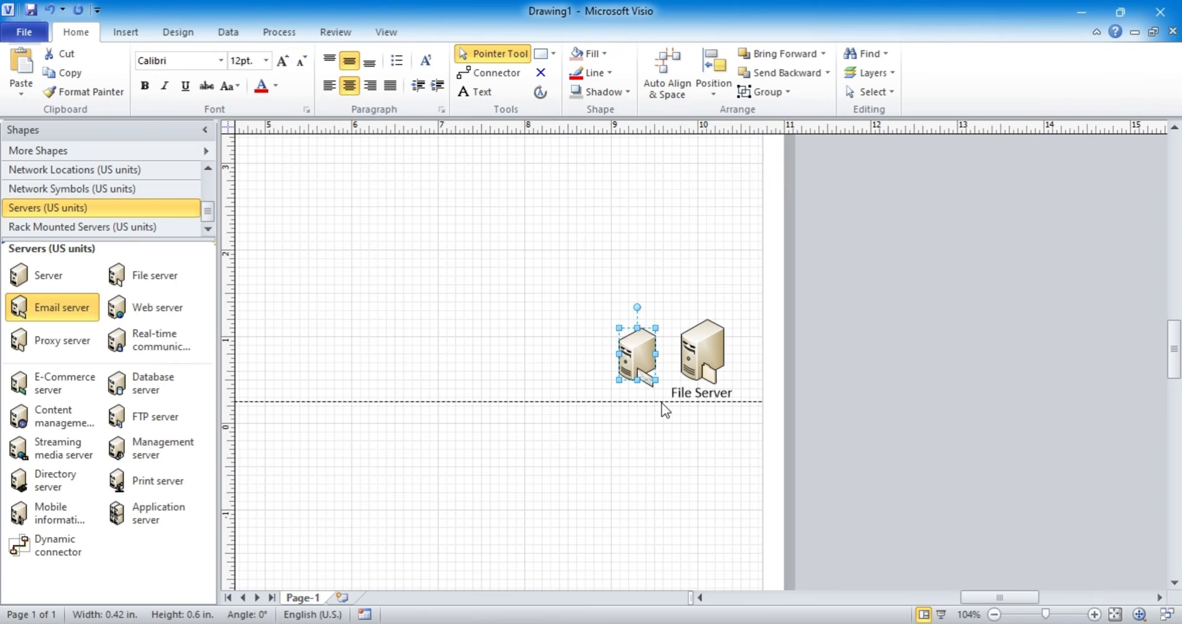
pyautogui.hotkey('shift', 'Right')
pyautogui.hotkey('shift', 'Right')
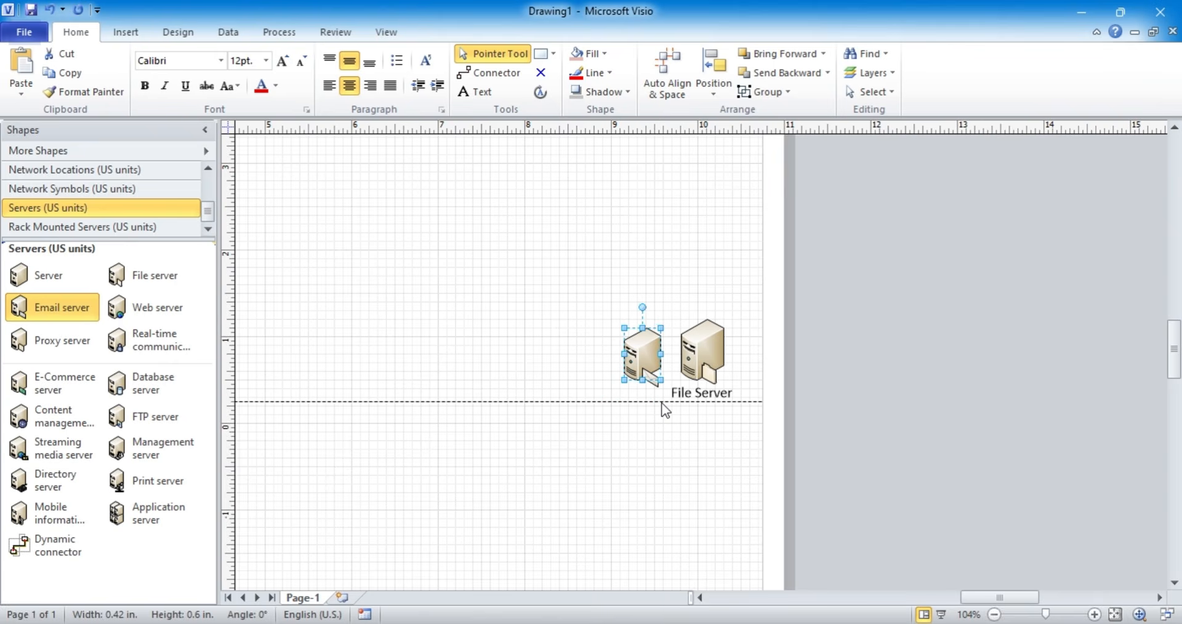
# Label the email server shape "Email Server".
pyautogui.doubleClick(640, 363)
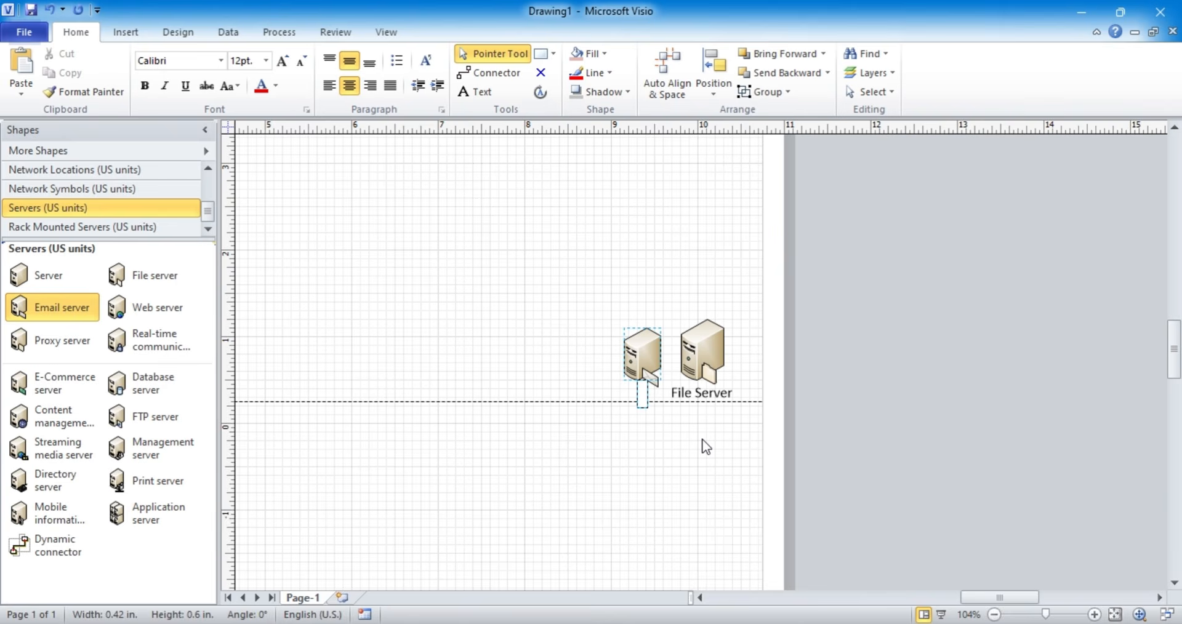
pyautogui.write('Emall ')
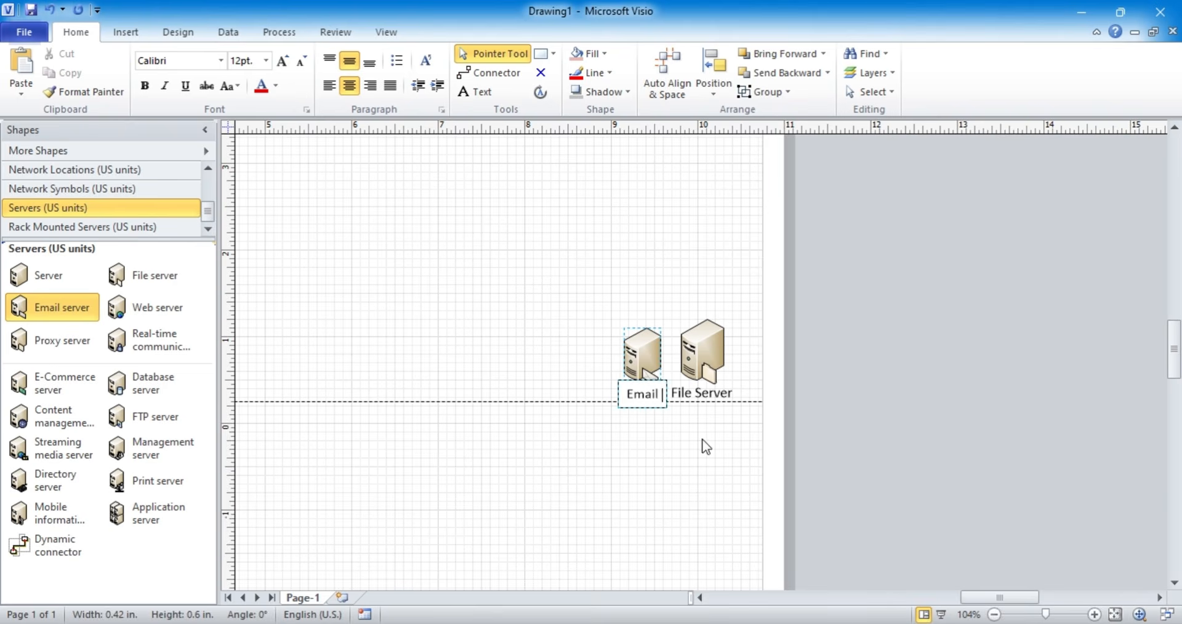
pyautogui.write('Server')
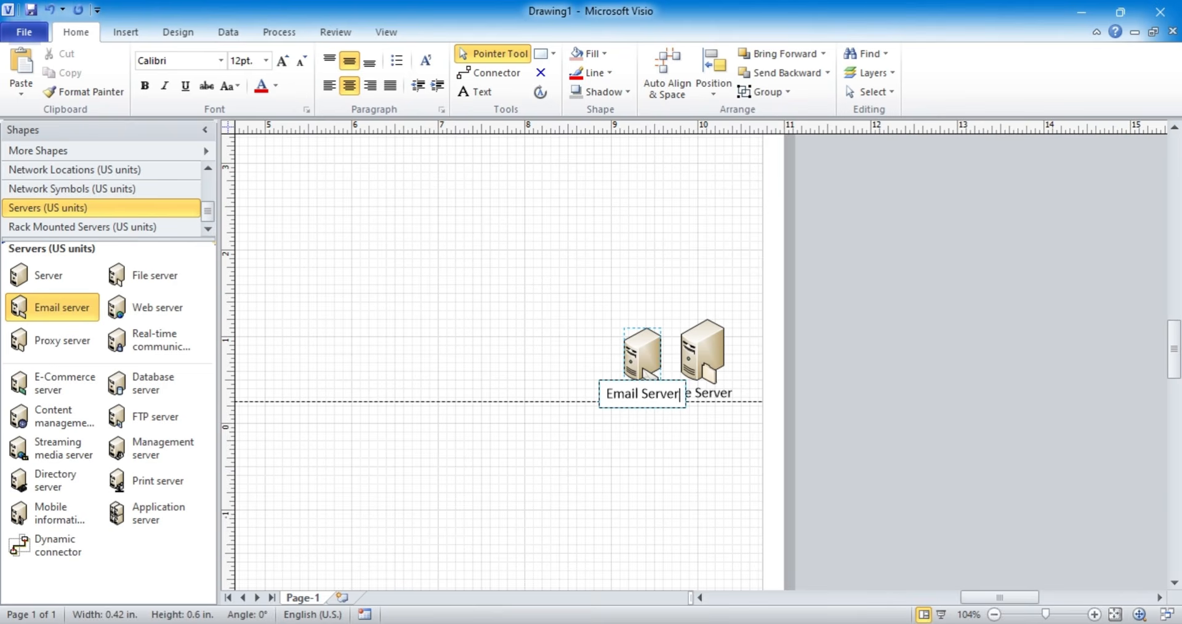
pyautogui.click(410, 313)
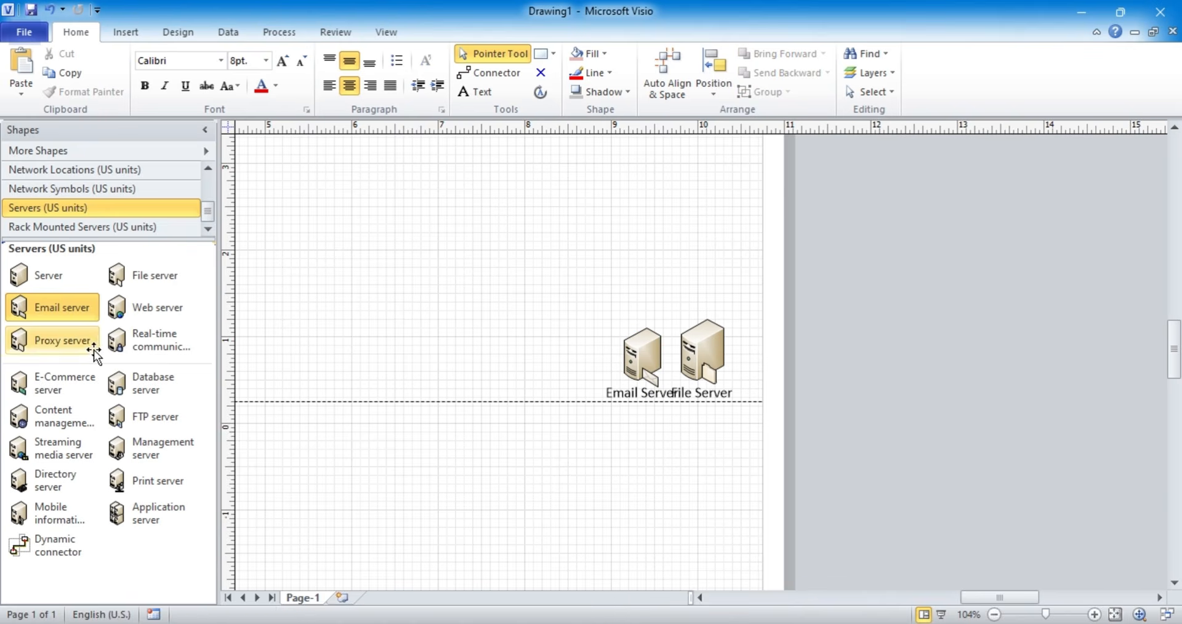
# Place a Proxy server shape left of the email server at about 0.49 by 0.7 in and label it "Proxy Server".
pyautogui.click(28, 346)
pyautogui.moveTo(29, 346); pyautogui.dragTo(579, 354)
pyautogui.moveTo(579, 311); pyautogui.dragTo(579, 335)
pyautogui.doubleClick(577, 364)
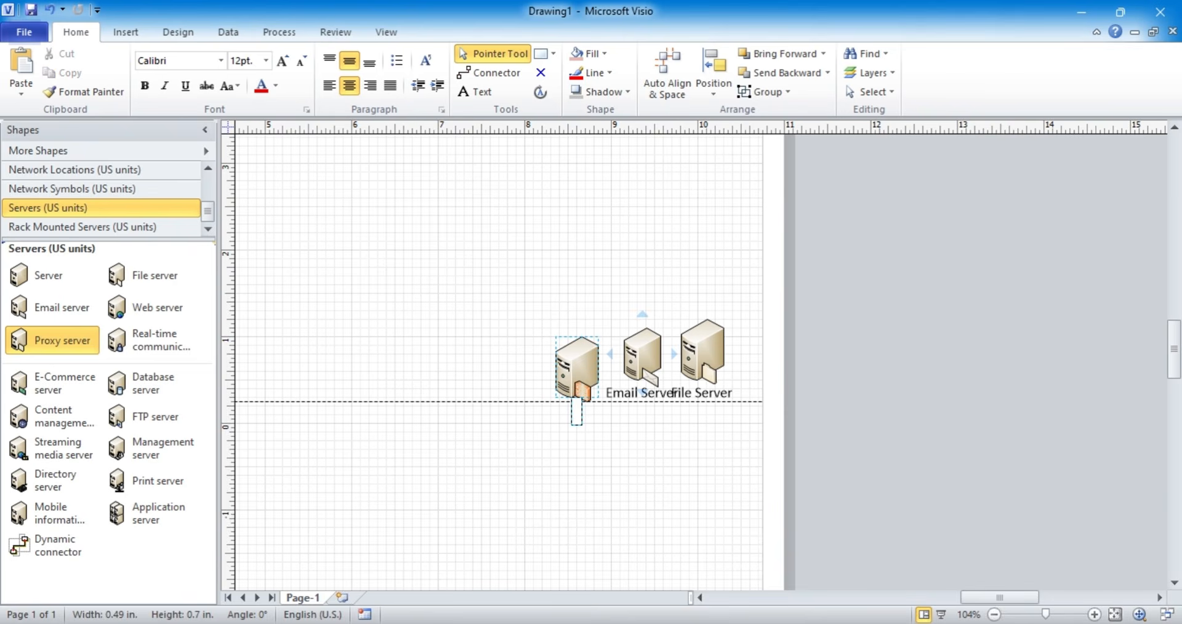
pyautogui.write('Proxy')
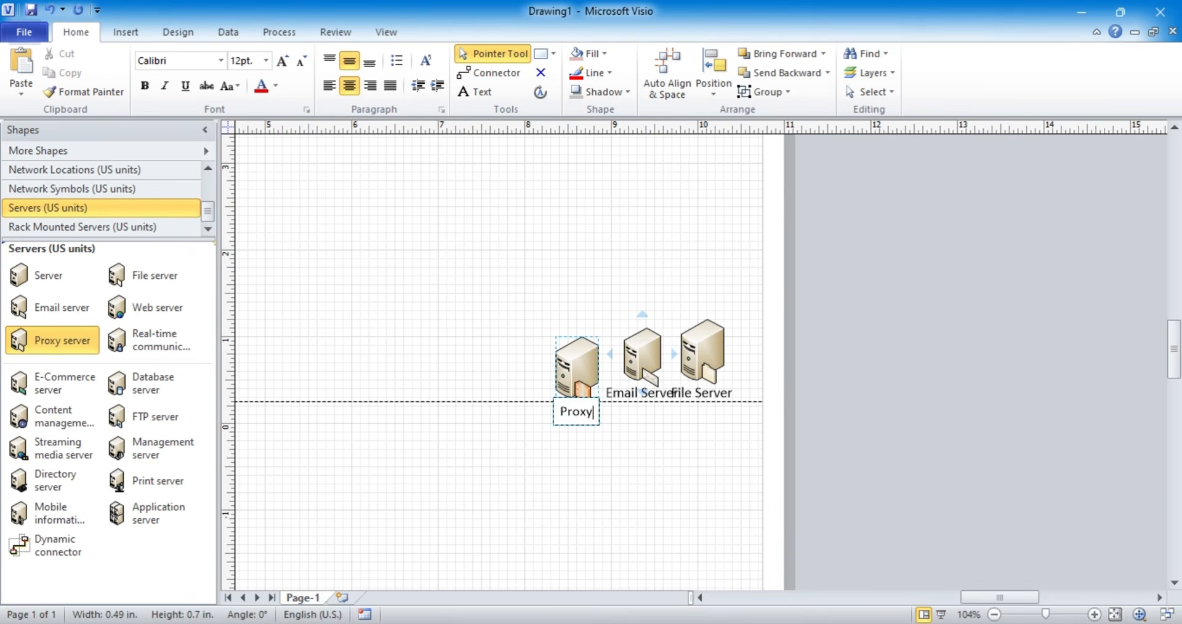
pyautogui.write(' Server')
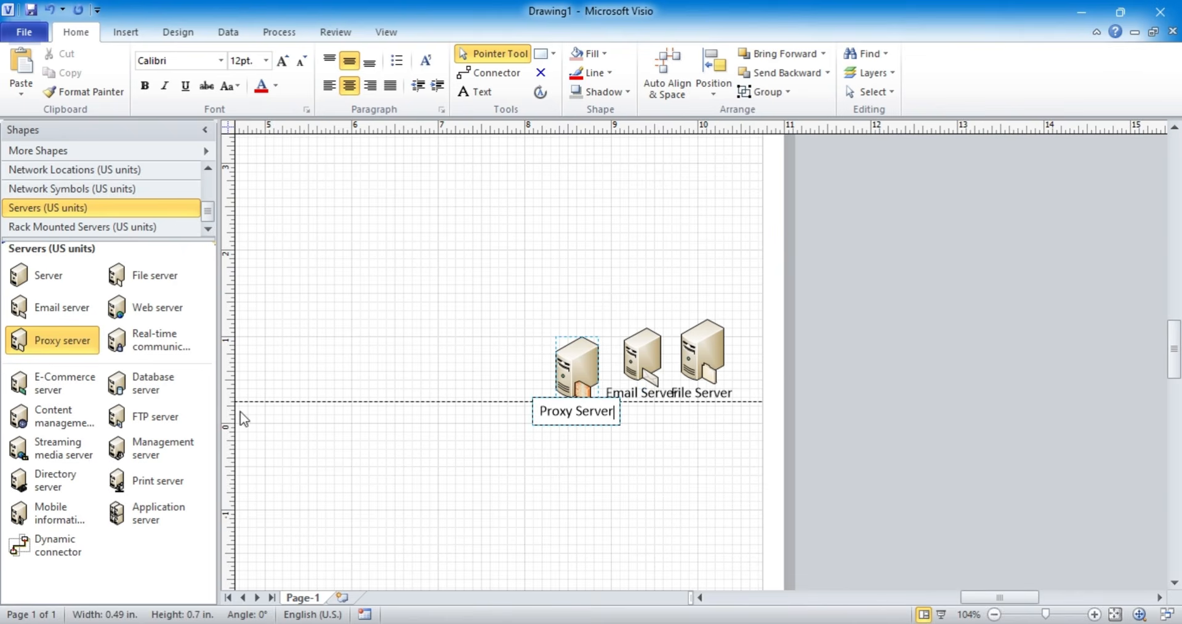
# Place a Database server shape left of the proxy server at about 0.49 by 0.7 in and label it "Database Server".
pyautogui.moveTo(143, 389); pyautogui.dragTo(515, 378)
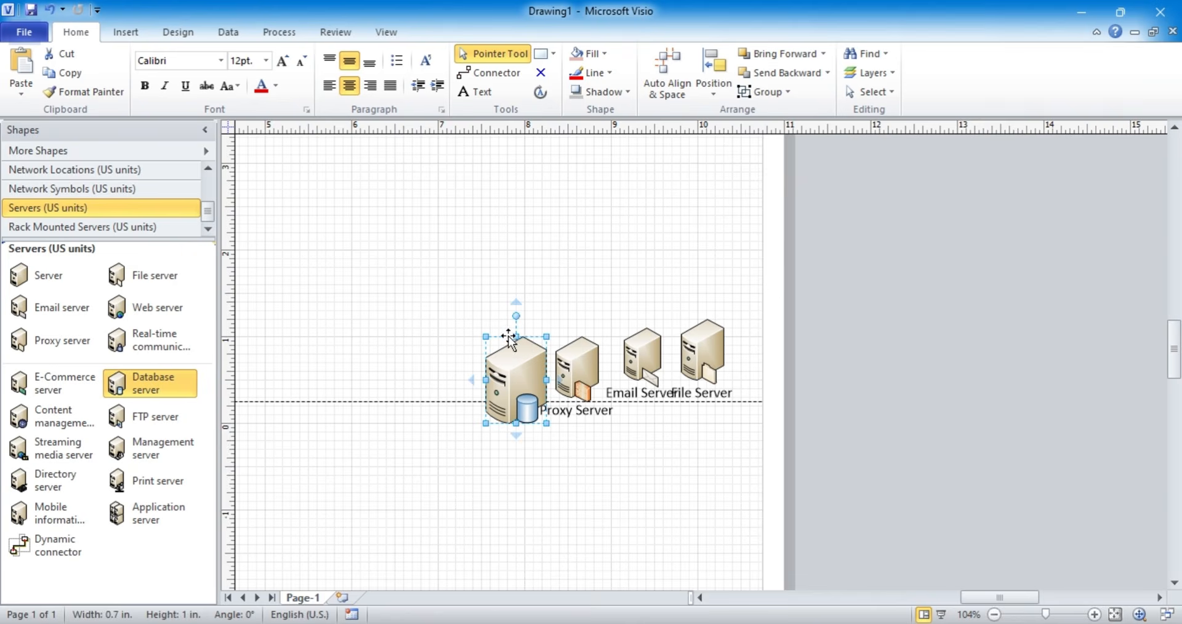
pyautogui.moveTo(517, 337); pyautogui.dragTo(522, 361)
pyautogui.doubleClick(524, 371)
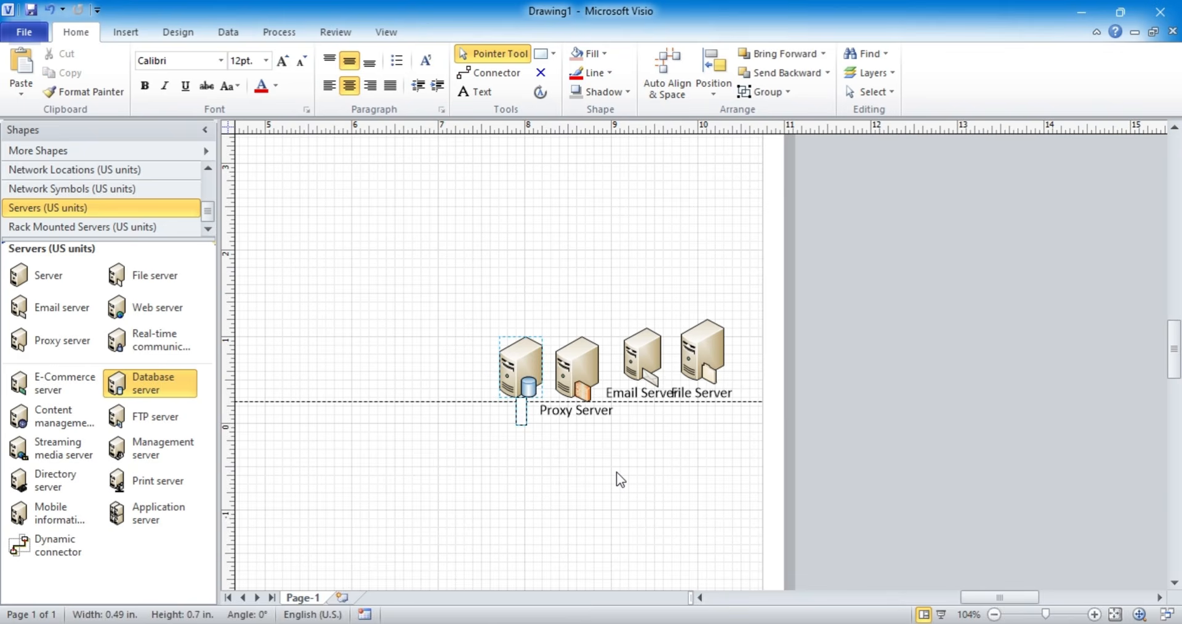
pyautogui.write('Databa')
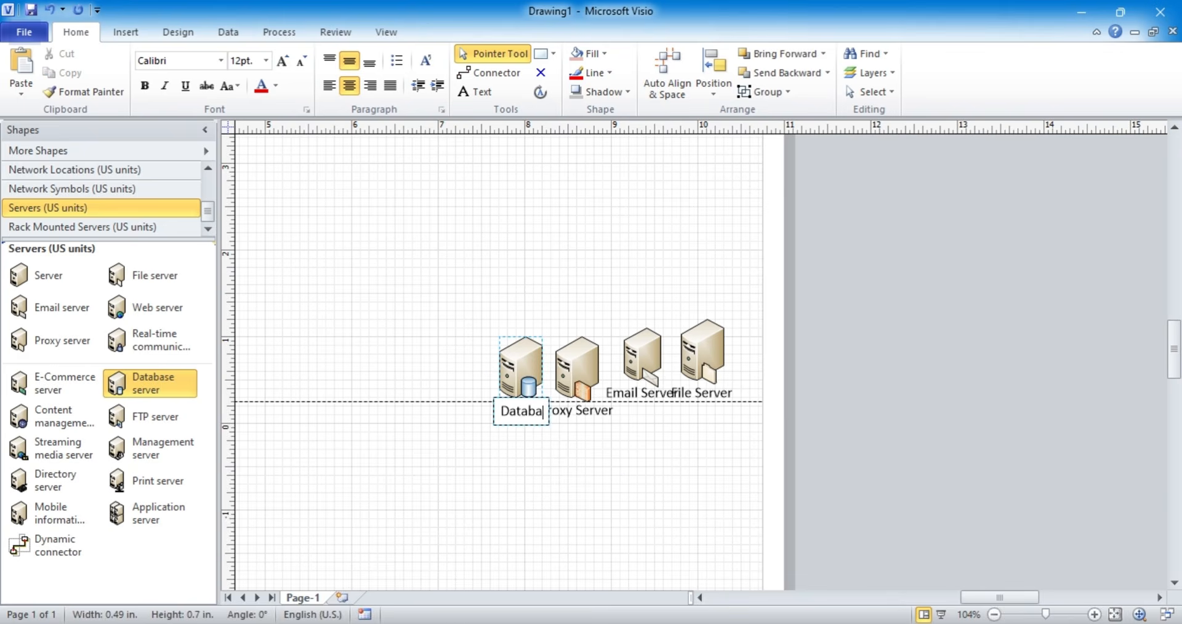
pyautogui.write('seSer')
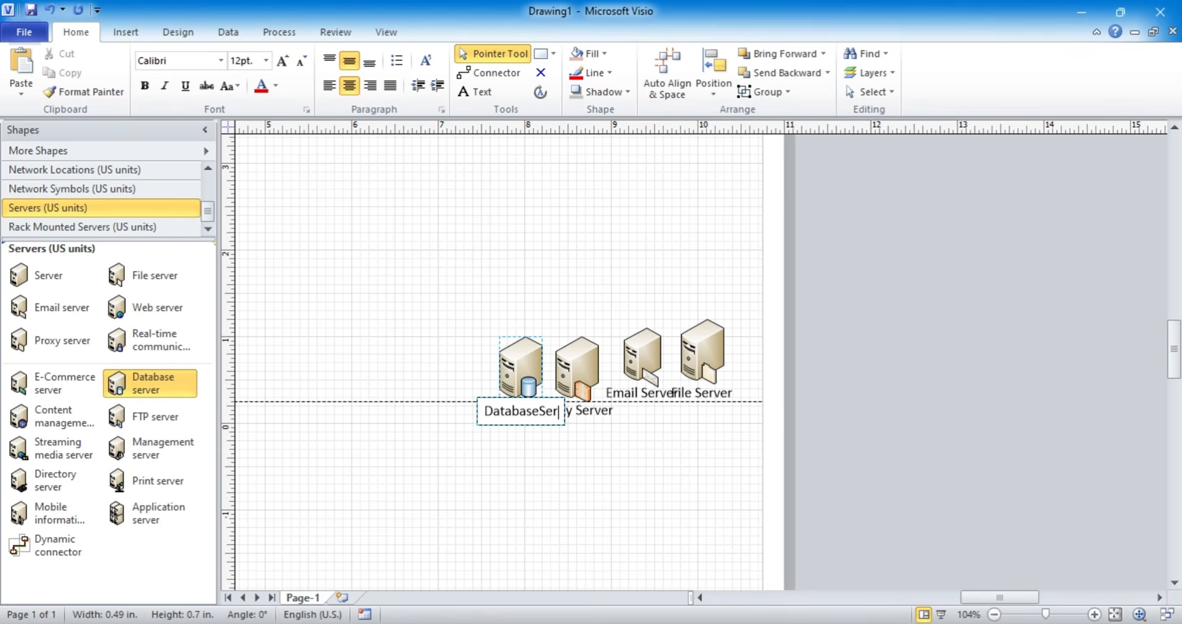
pyautogui.write('v')
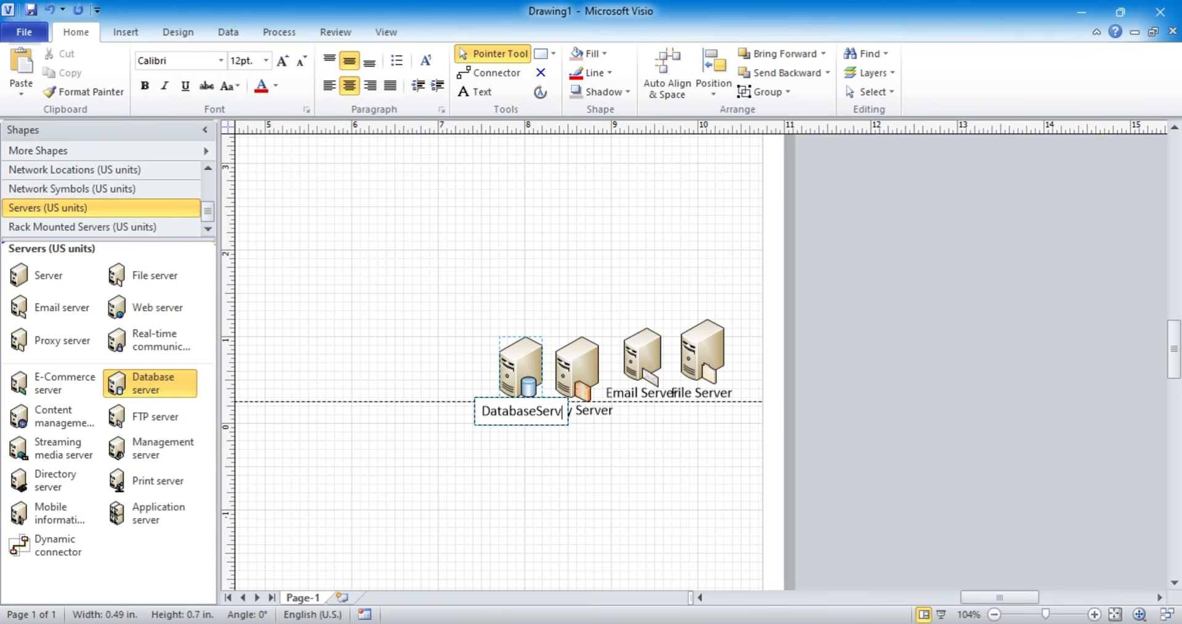
pyautogui.write('er')
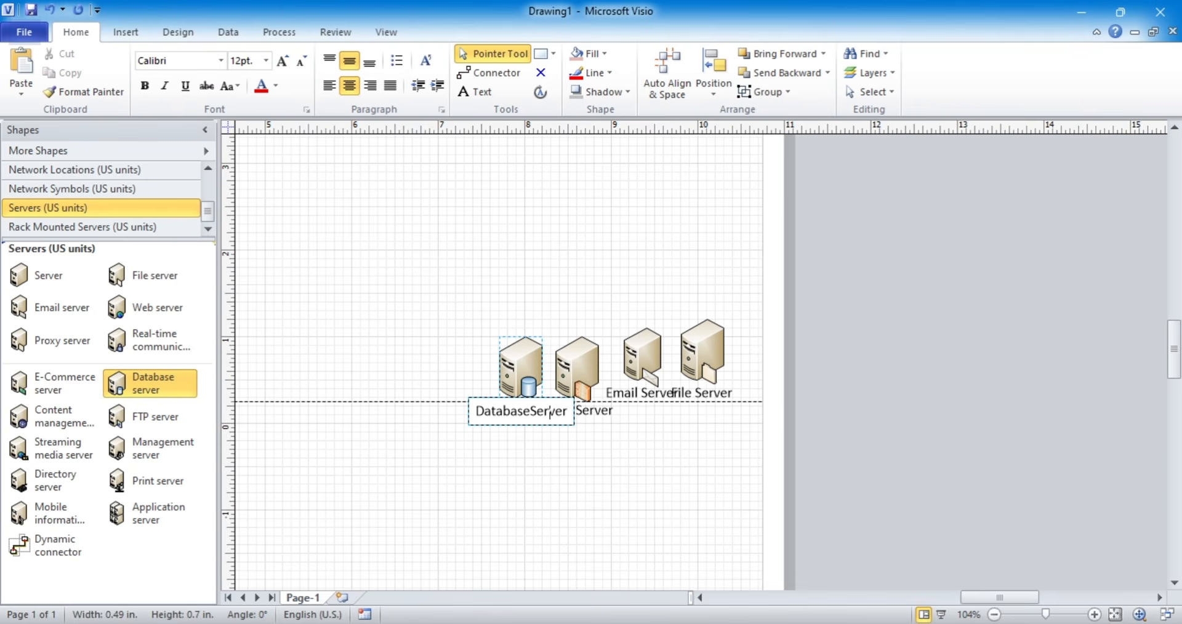
pyautogui.click(665, 486)
# Draw a connector from the central switch to the database server and make it a straight connector.
pyautogui.click(995, 615)
pyautogui.click(996, 615)
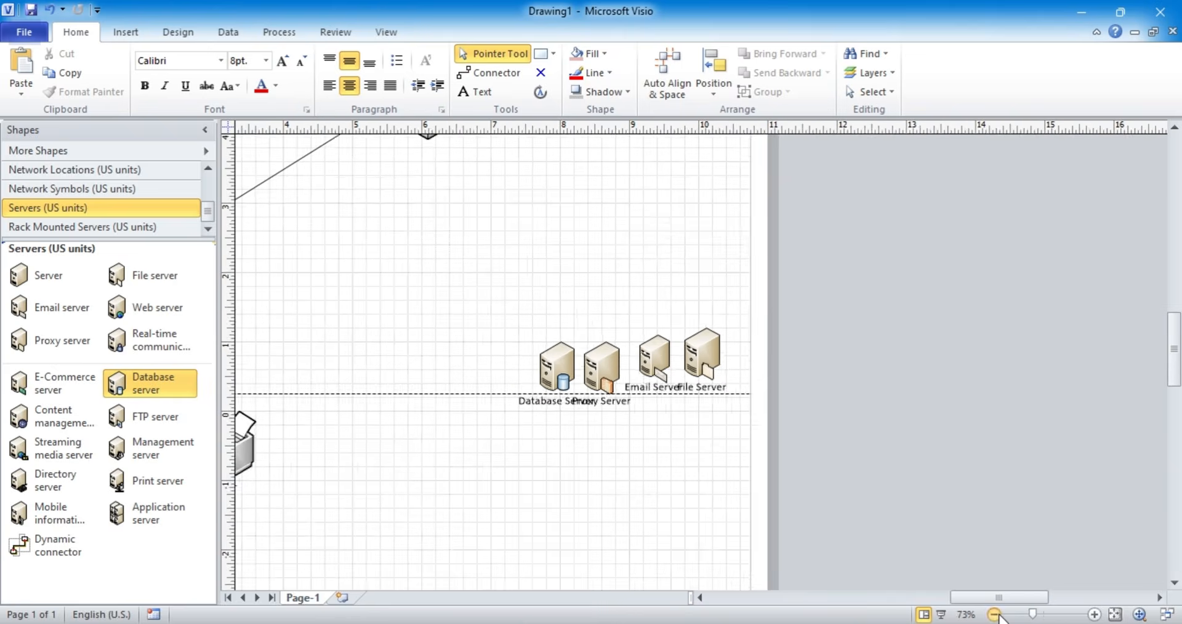
pyautogui.click(996, 615)
pyautogui.click(995, 615)
pyautogui.click(995, 615)
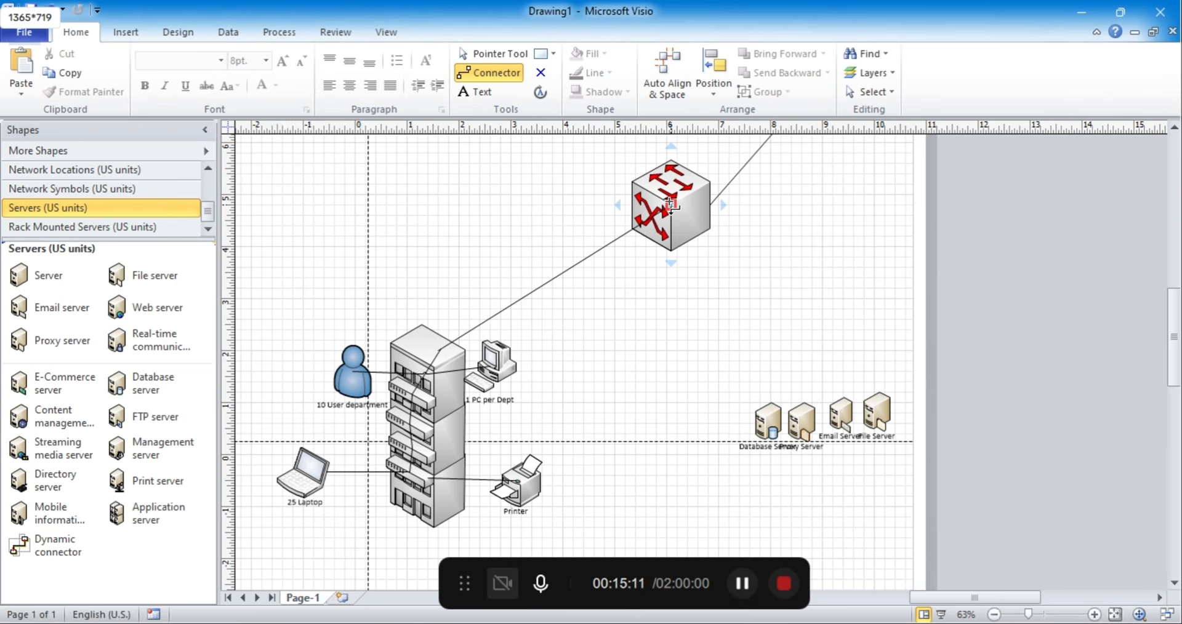
pyautogui.moveTo(670, 205); pyautogui.dragTo(767, 419)
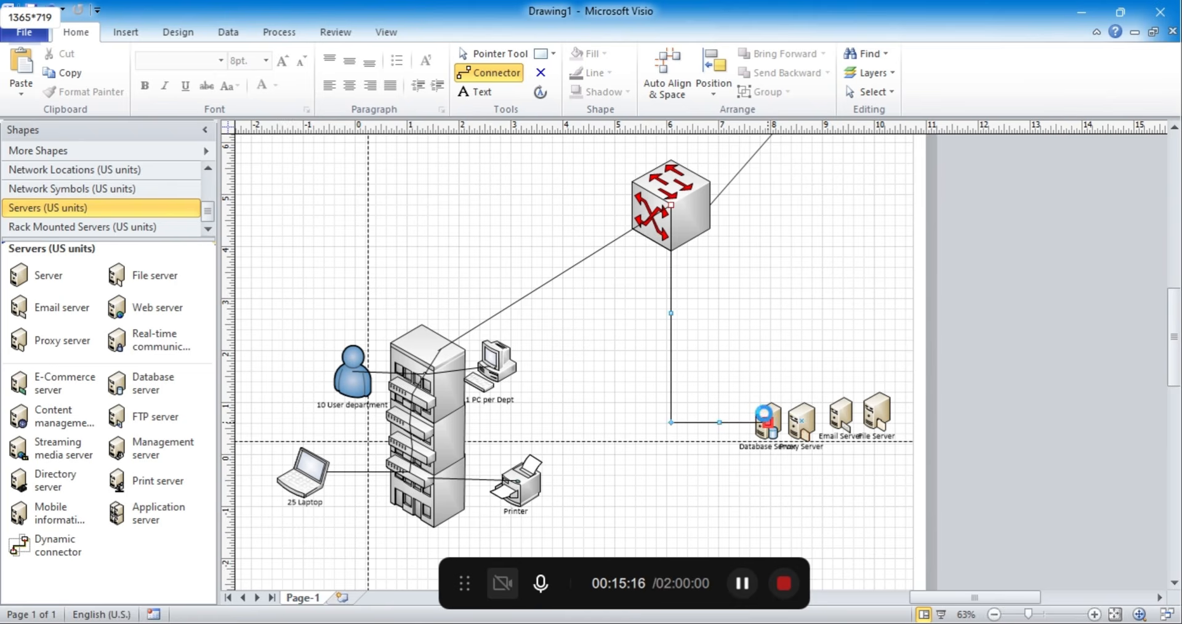
pyautogui.rightClick(671, 332)
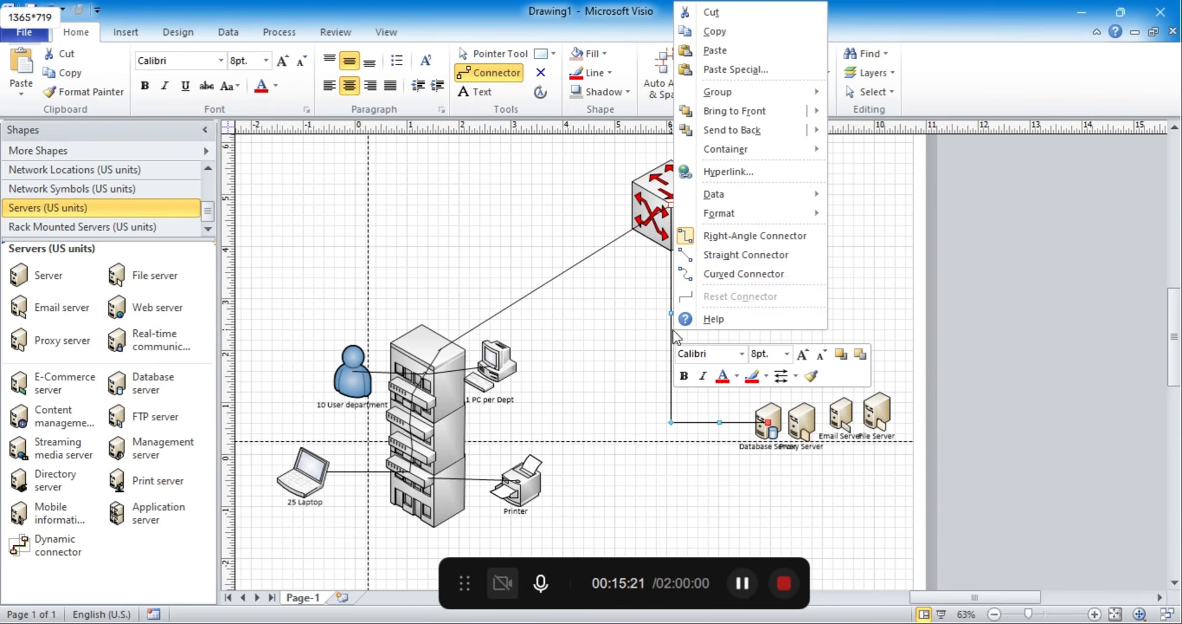
pyautogui.click(740, 256)
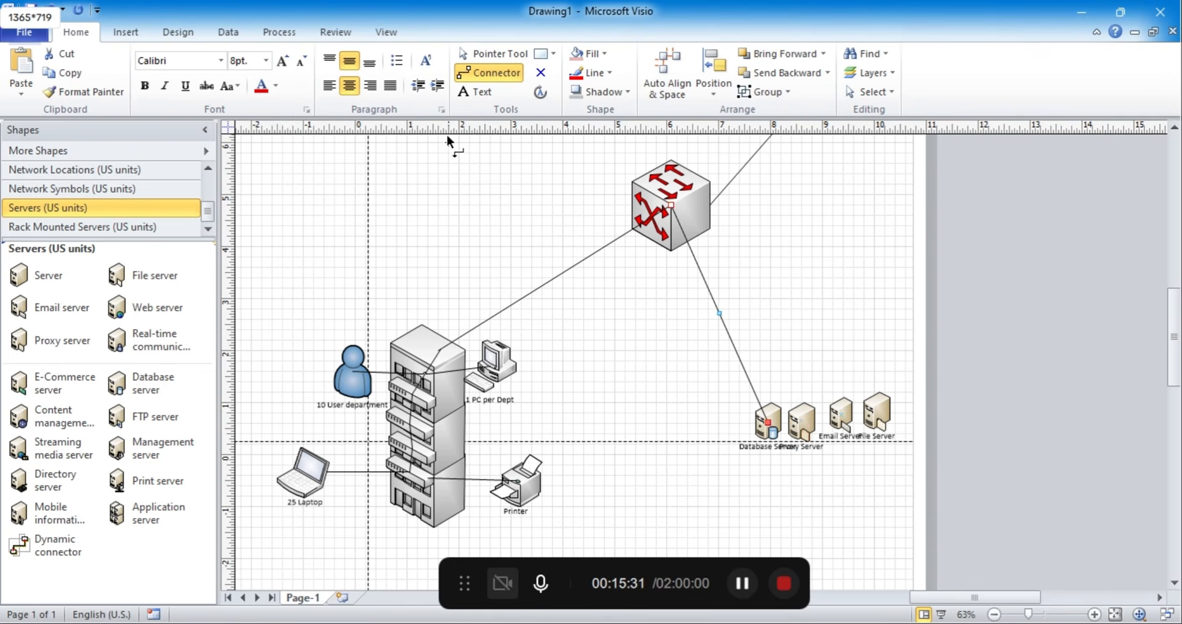
# Draw a connector from the proxy server to the central switch and make it a straight connector.
pyautogui.moveTo(801, 421); pyautogui.dragTo(680, 220)
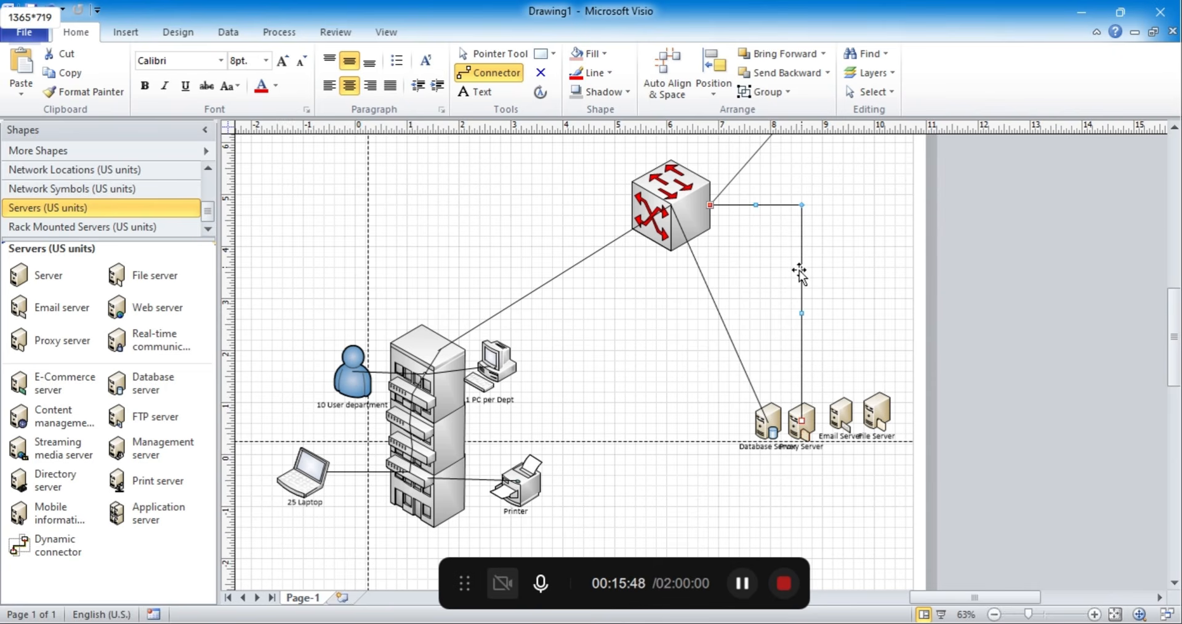
pyautogui.rightClick(799, 273)
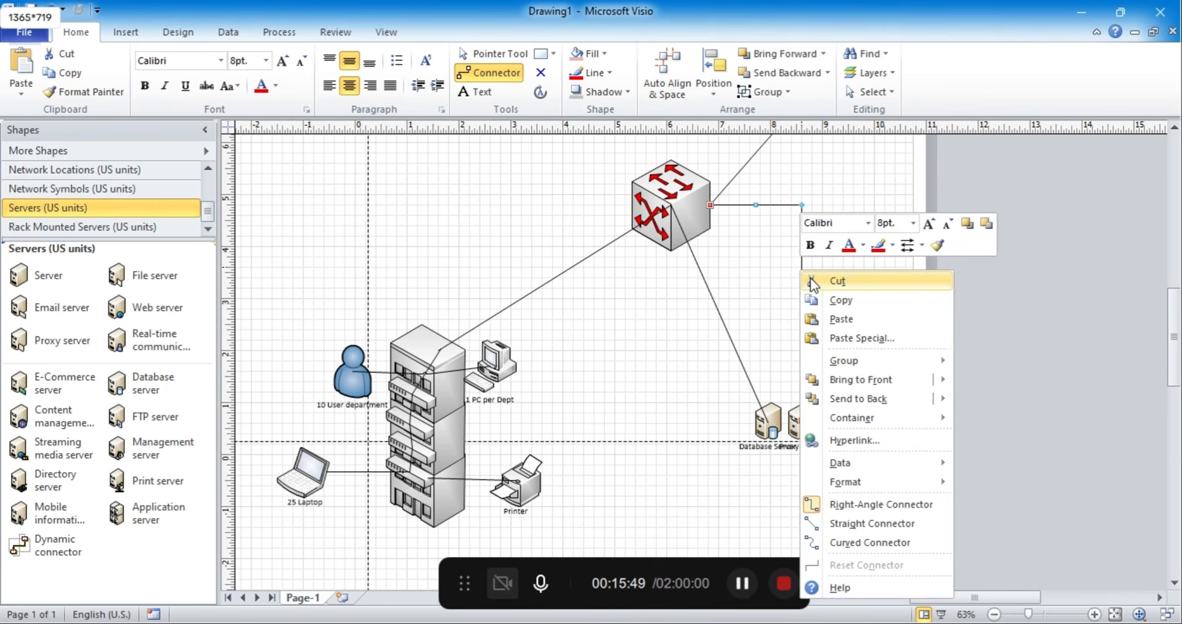
pyautogui.click(880, 524)
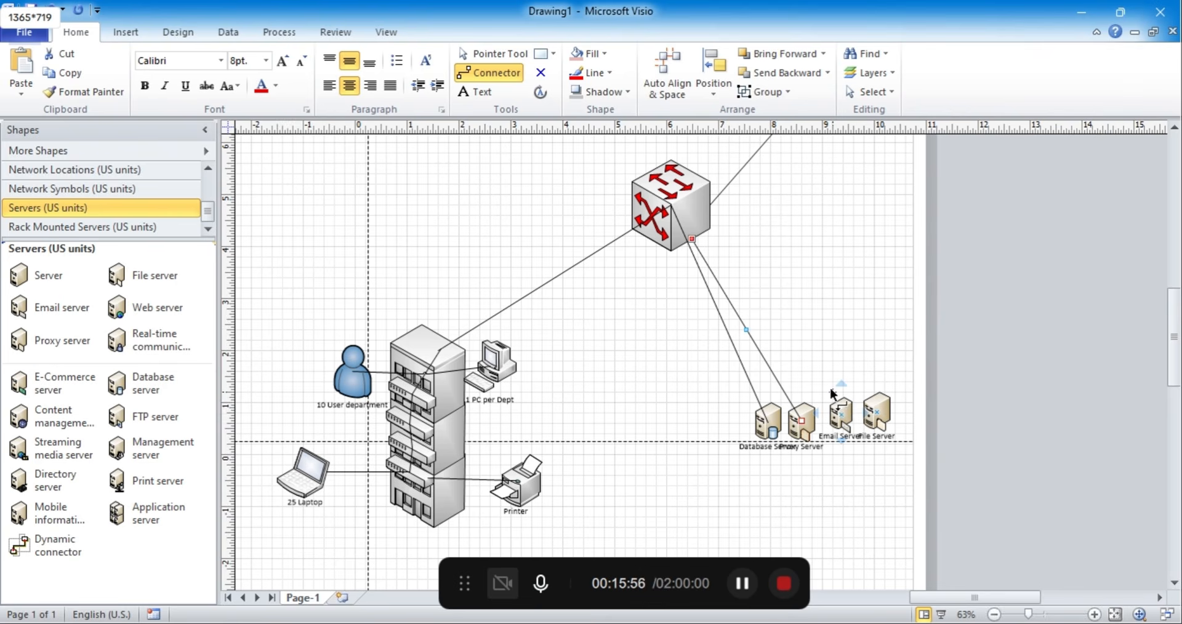
# Draw a connector from the email server to the central switch and make it a straight connector.
pyautogui.moveTo(841, 383); pyautogui.dragTo(709, 222)
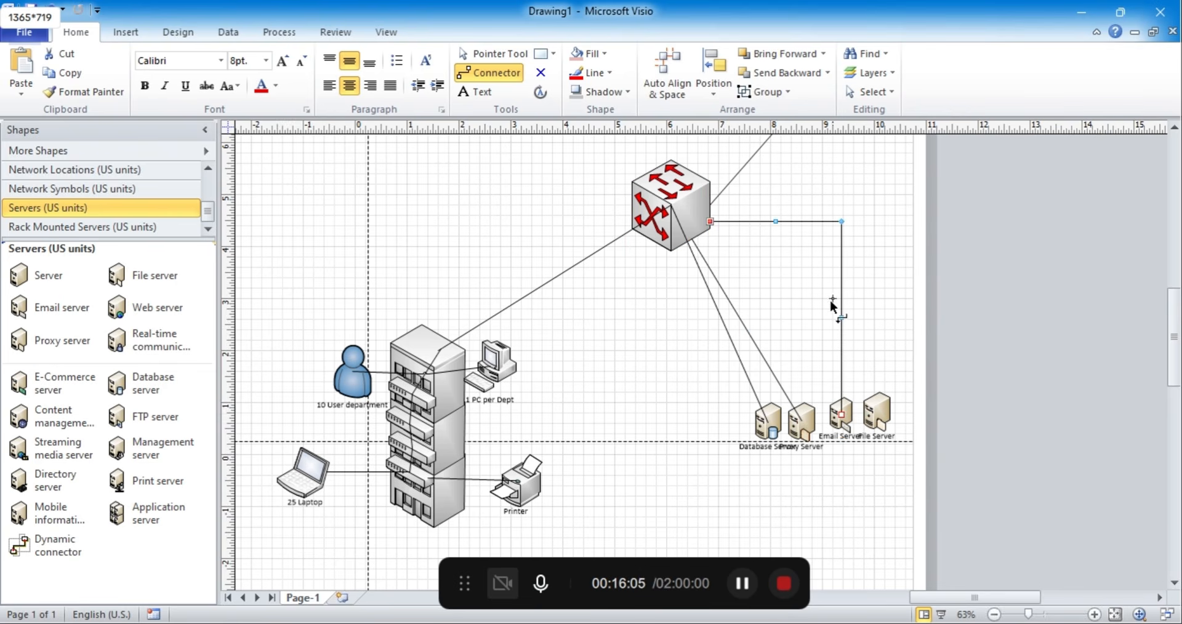
pyautogui.rightClick(841, 292)
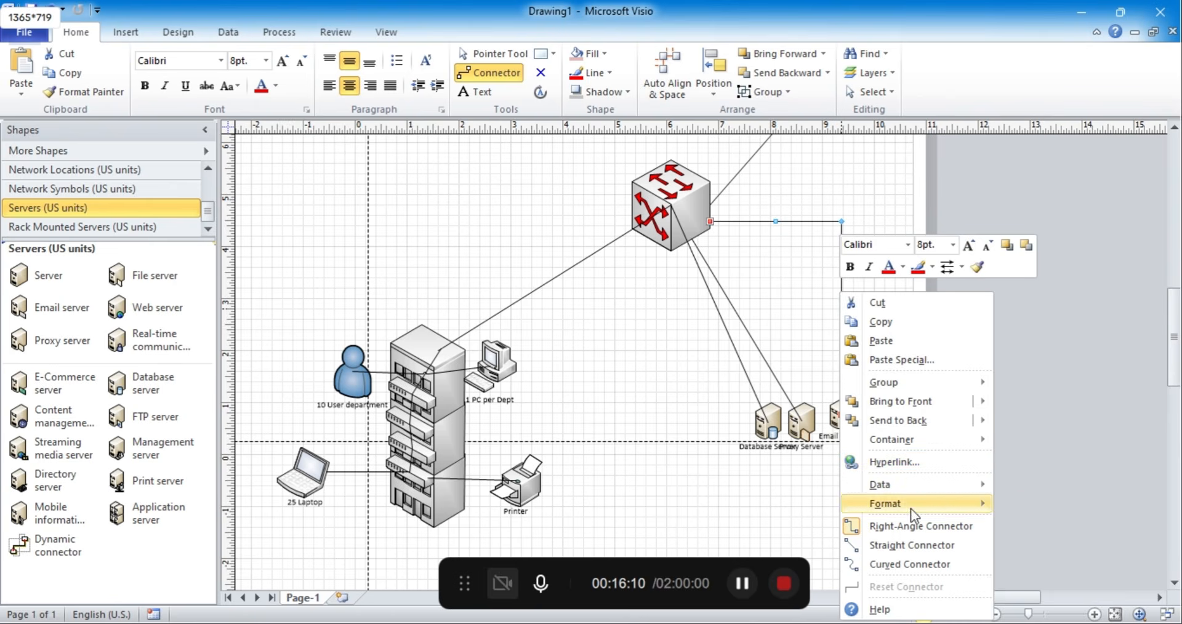
pyautogui.click(913, 541)
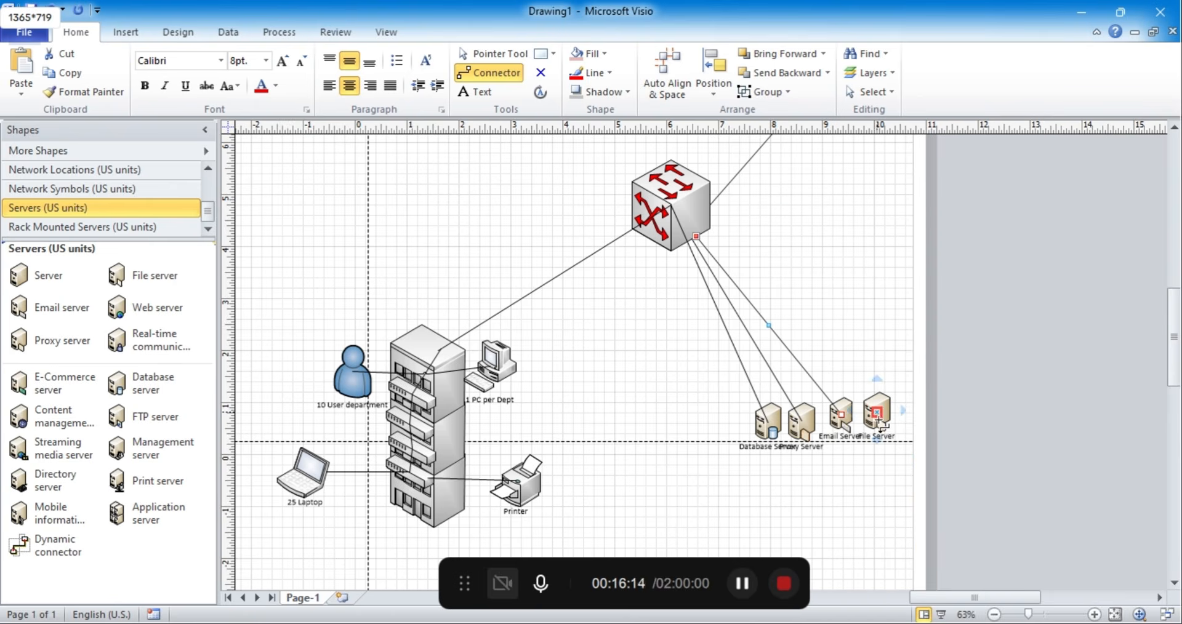
# Draw a connector from the file server to the central switch and make it a straight connector.
pyautogui.moveTo(879, 416); pyautogui.dragTo(691, 221)
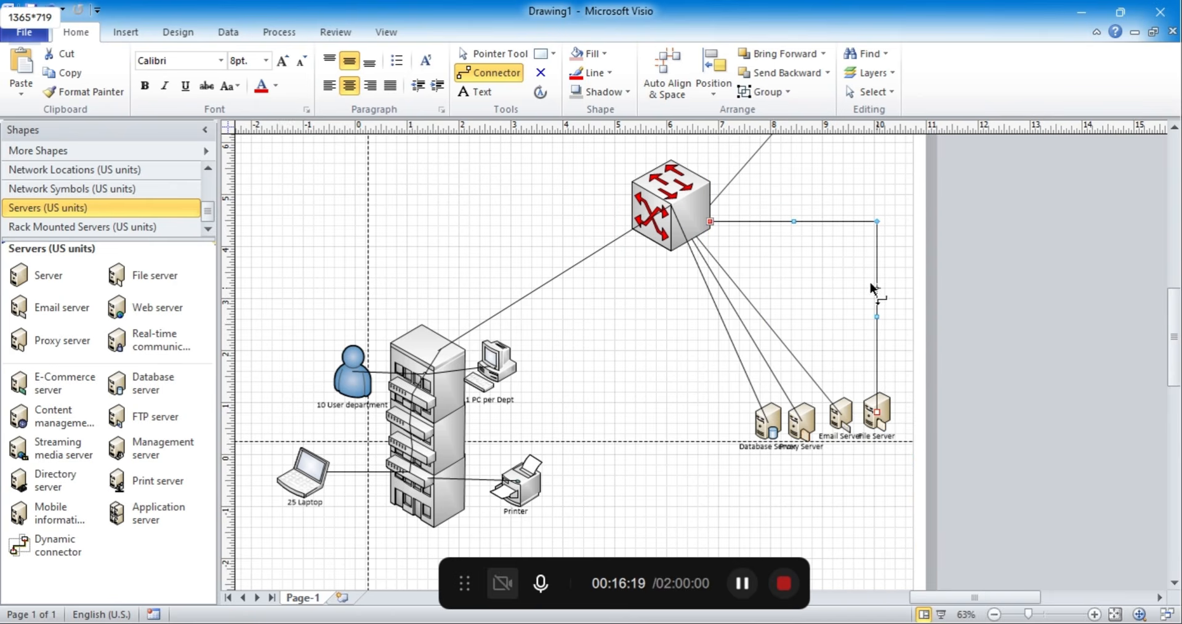
pyautogui.rightClick(880, 291)
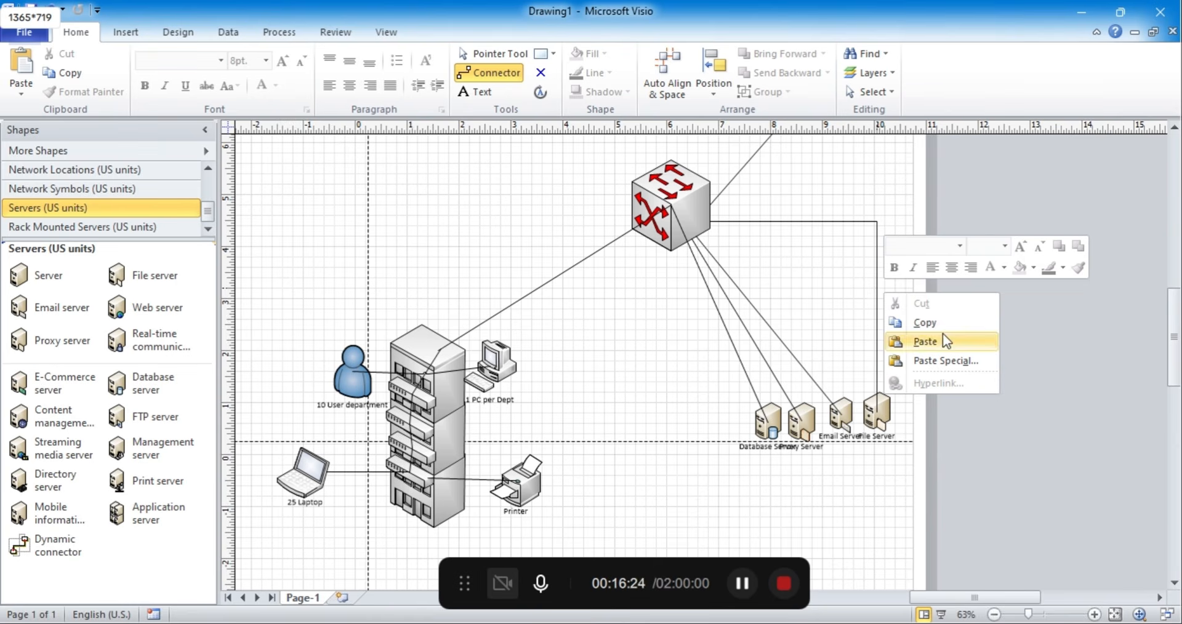
pyautogui.click(877, 272)
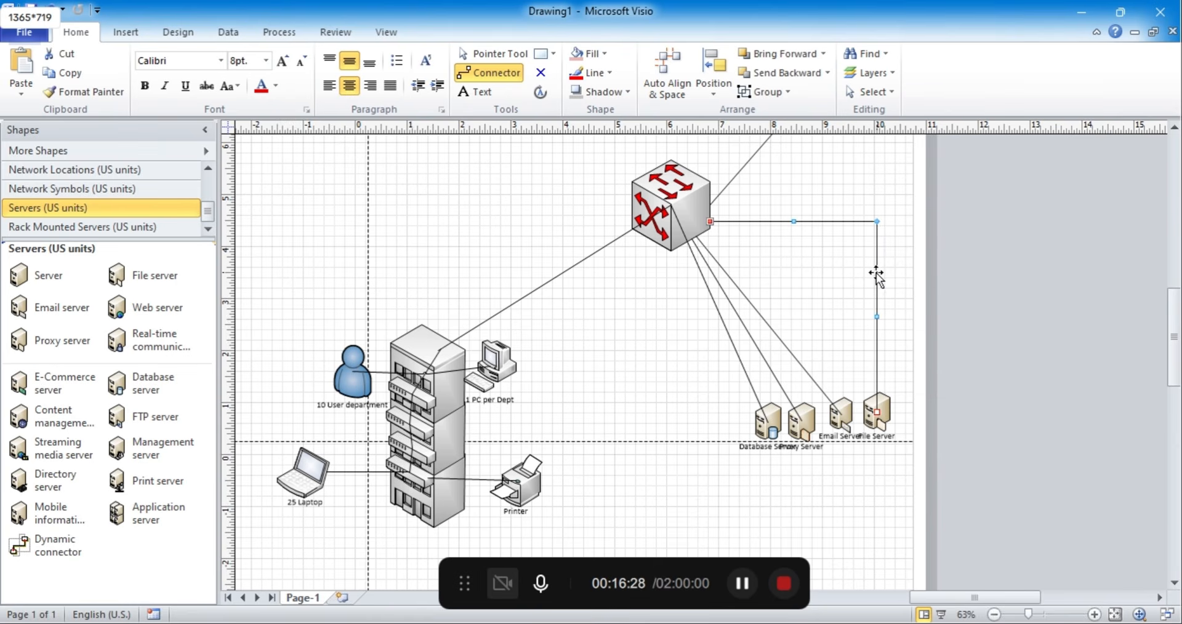
pyautogui.rightClick(874, 274)
pyautogui.click(940, 531)
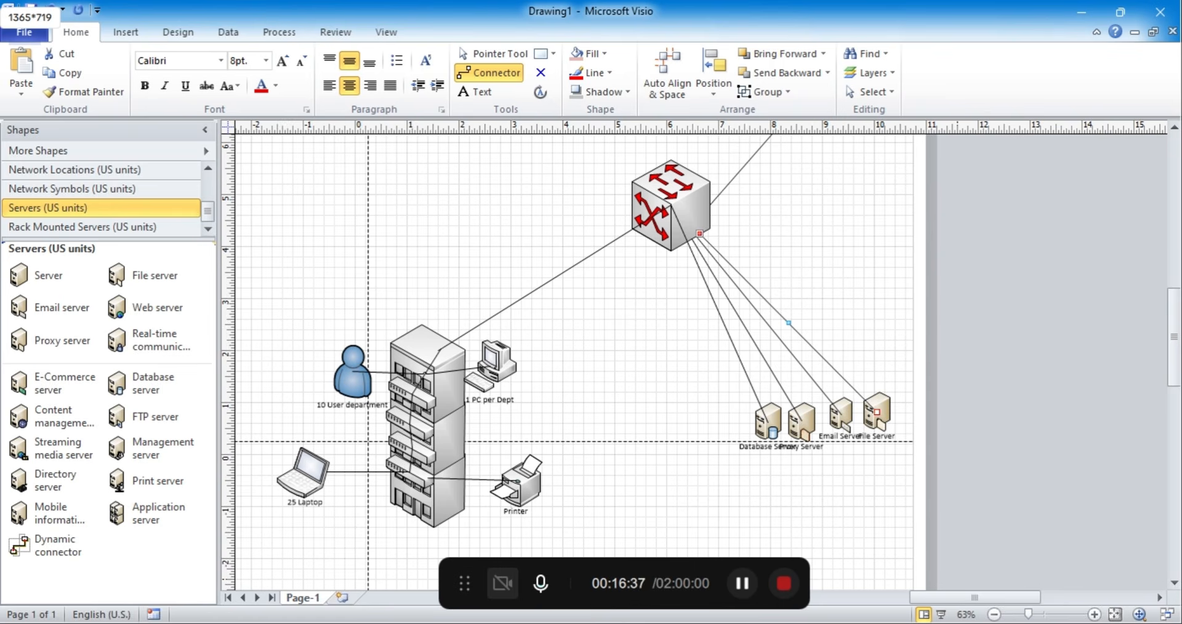
# Label the connector between the modem and the firewall "Straight".
pyautogui.click(994, 614)
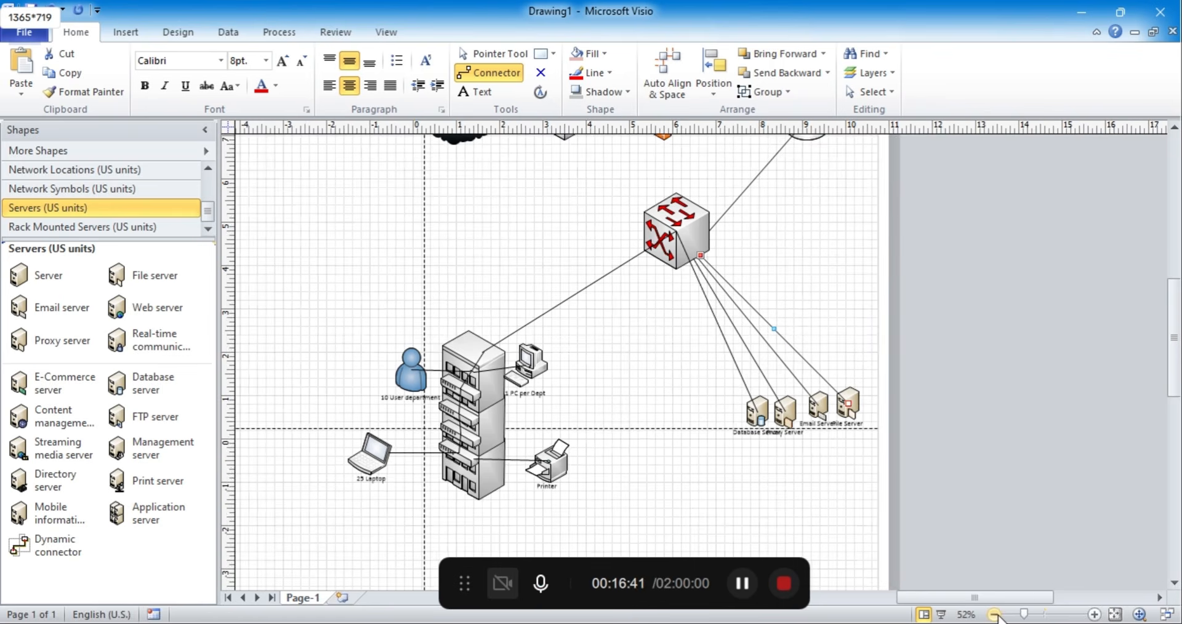
pyautogui.click(994, 615)
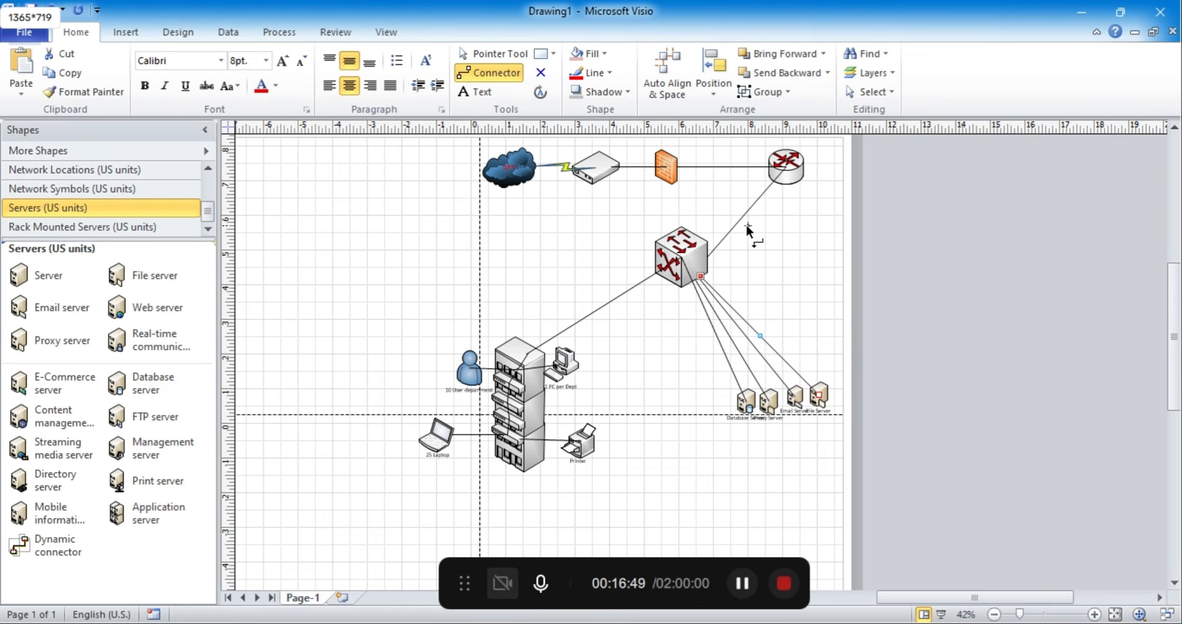
pyautogui.click(502, 56)
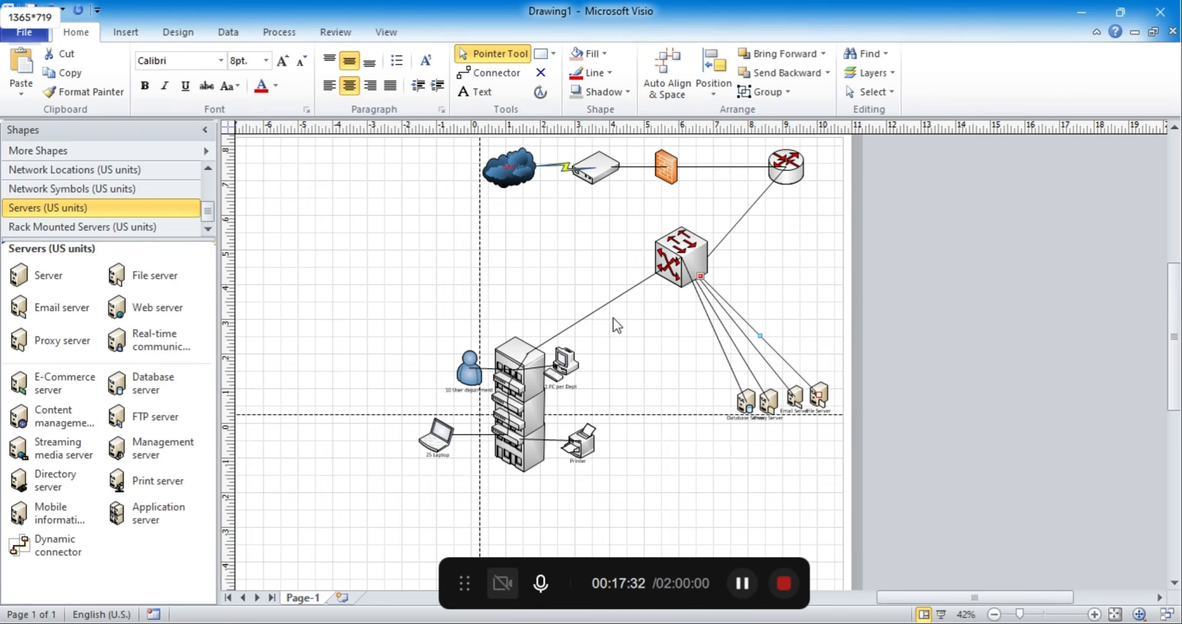
pyautogui.doubleClick(638, 168)
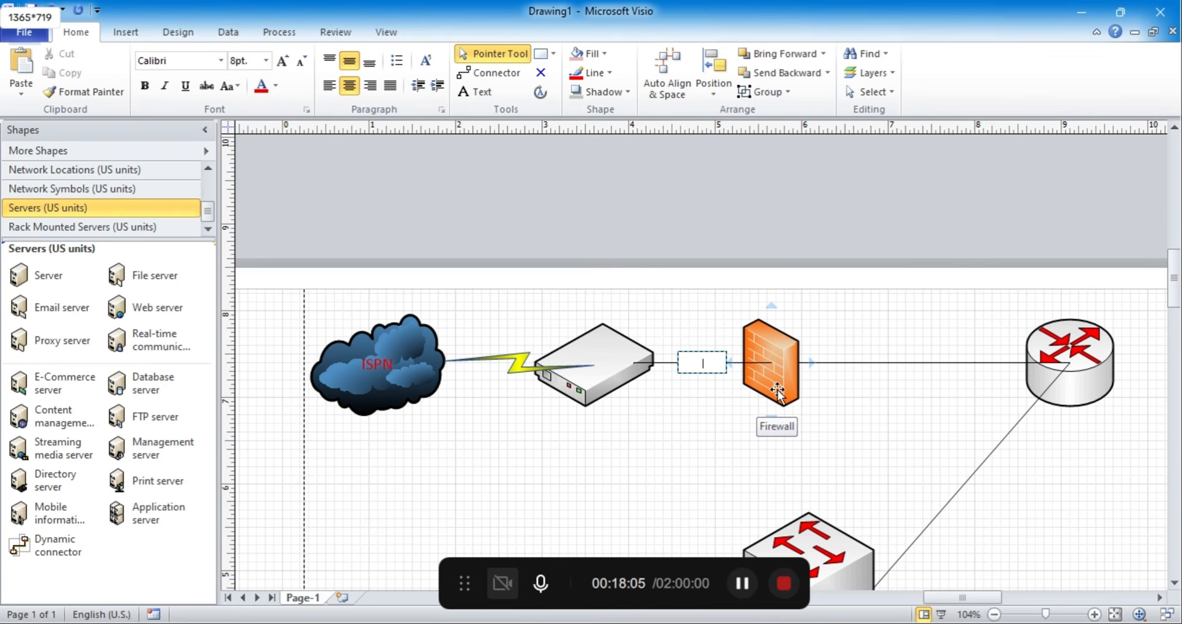
pyautogui.write('St')
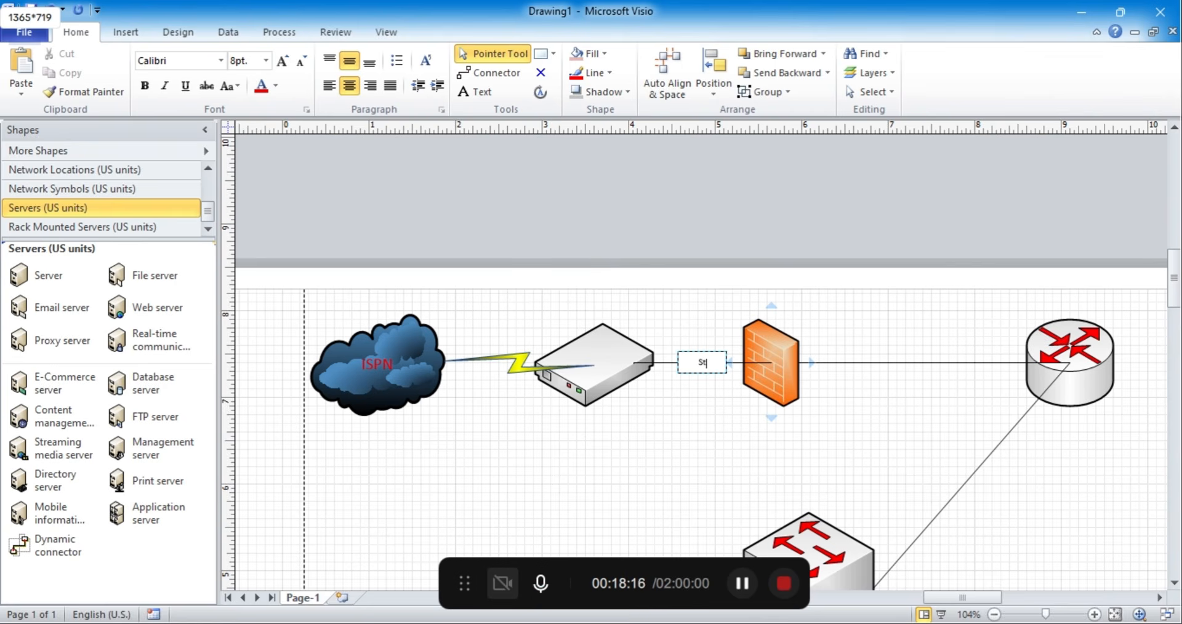
pyautogui.write('h')
pyautogui.press('BackSpace')
pyautogui.write('raight')
pyautogui.click(905, 397)
pyautogui.scroll(-4, 886, 406)
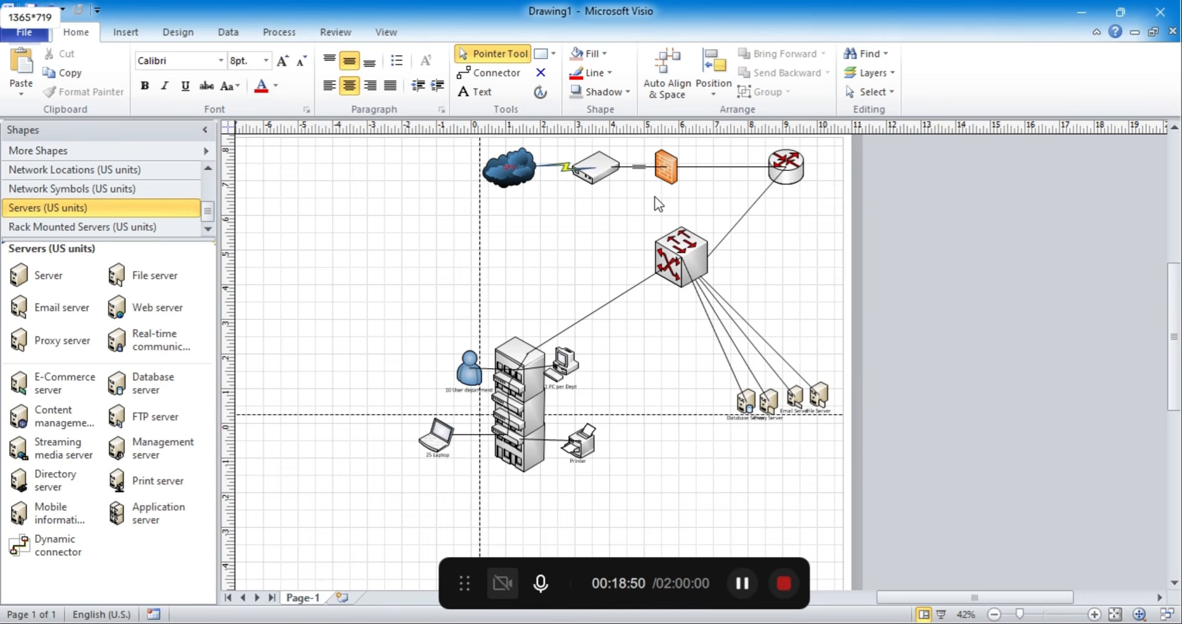
# Copy the entire network drawing, switch to Word, and paste it into a new blank document.
pyautogui.scroll(2, 782, 394)
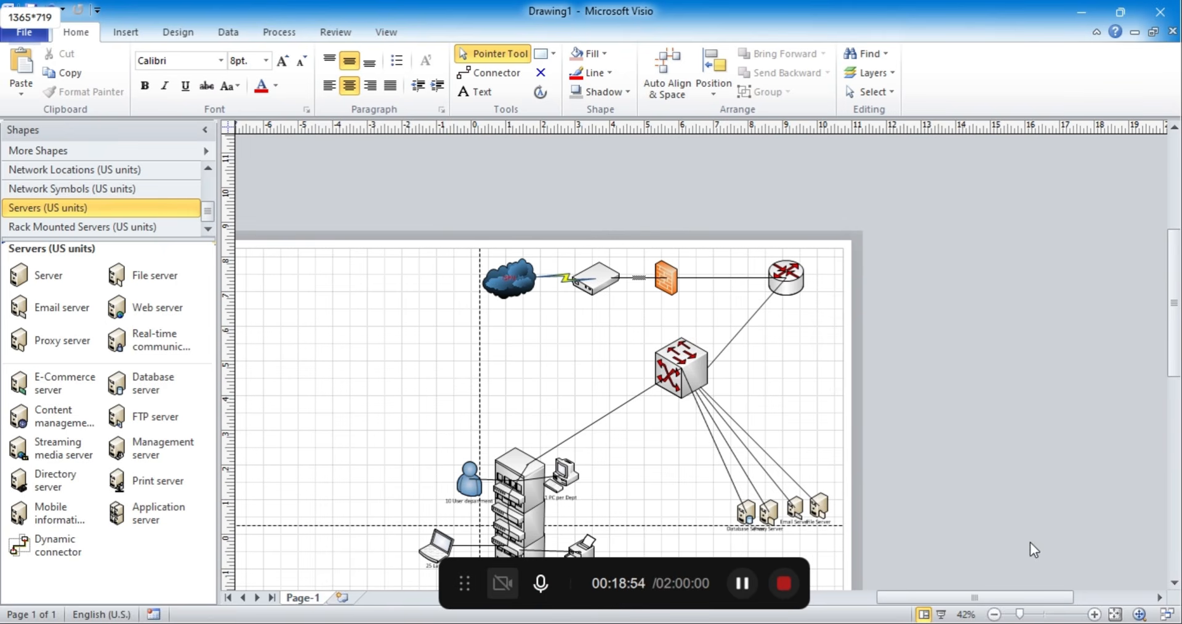
pyautogui.click(1095, 615)
pyautogui.click(1095, 615)
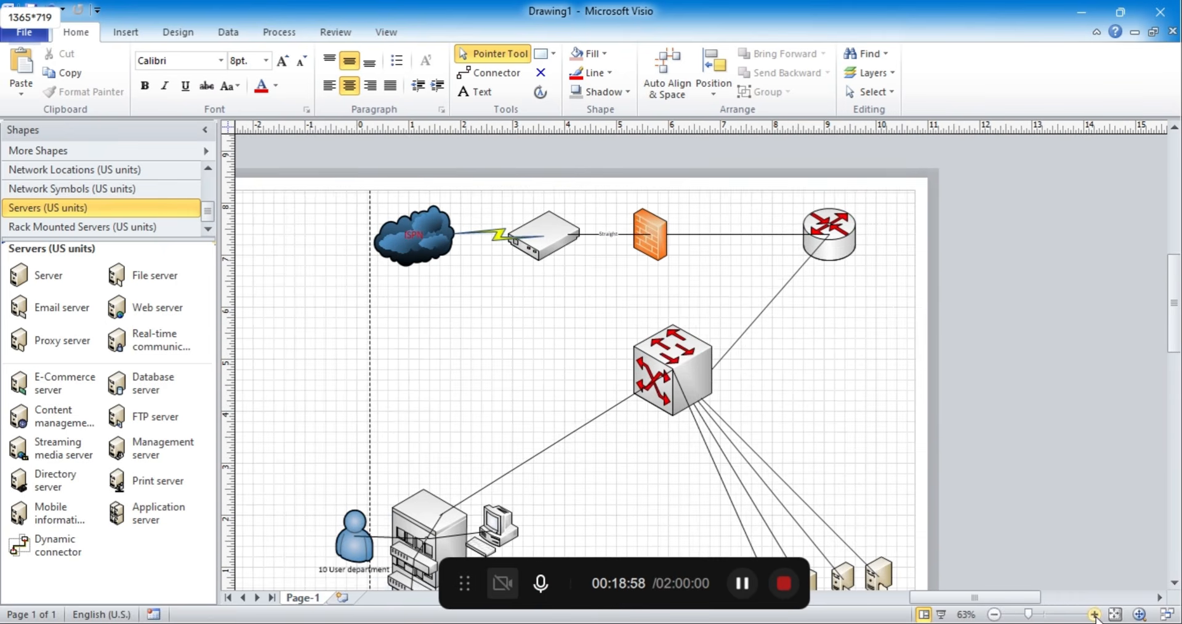
pyautogui.scroll(-3, 897, 452)
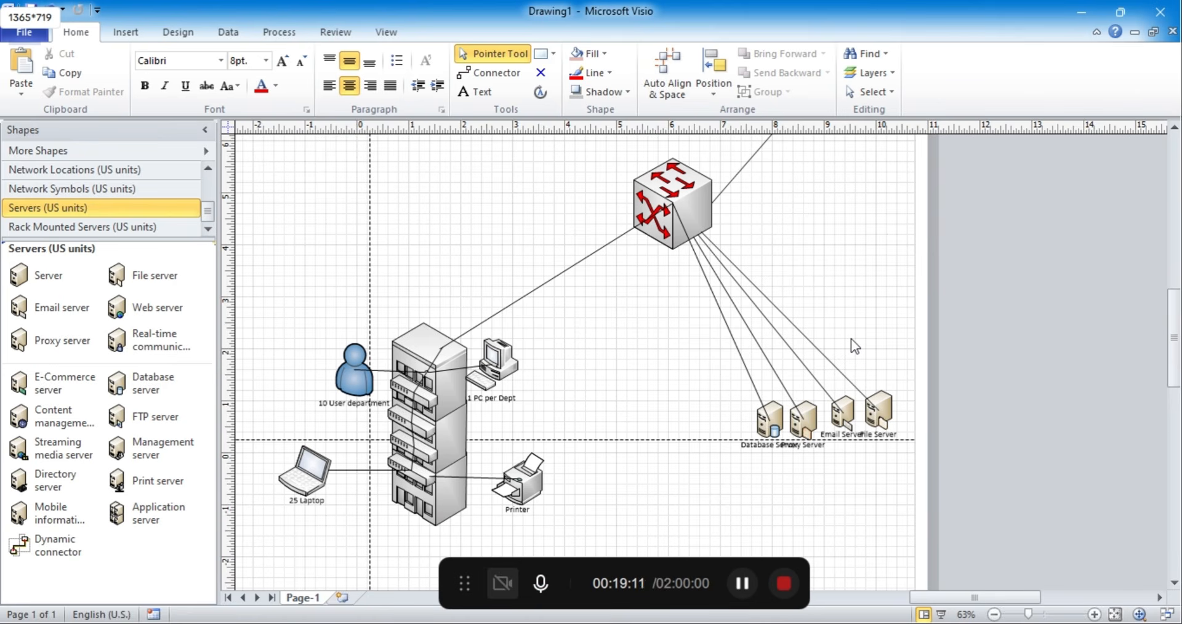
pyautogui.hotkey('ctrl', 'a')
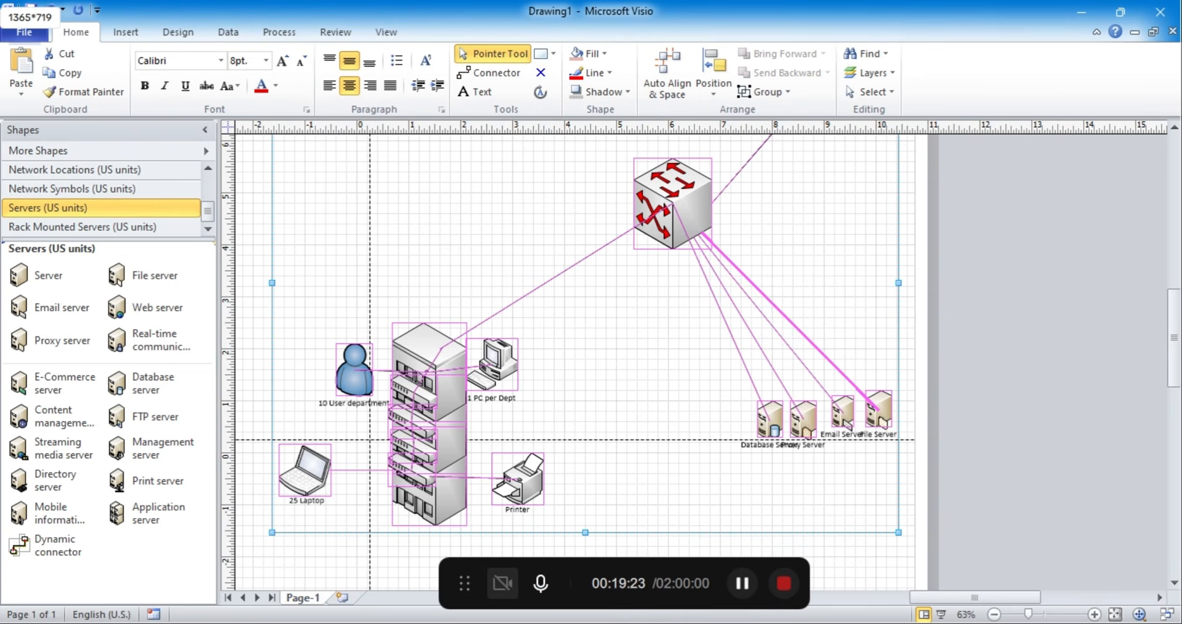
pyautogui.moveTo(386, 623)
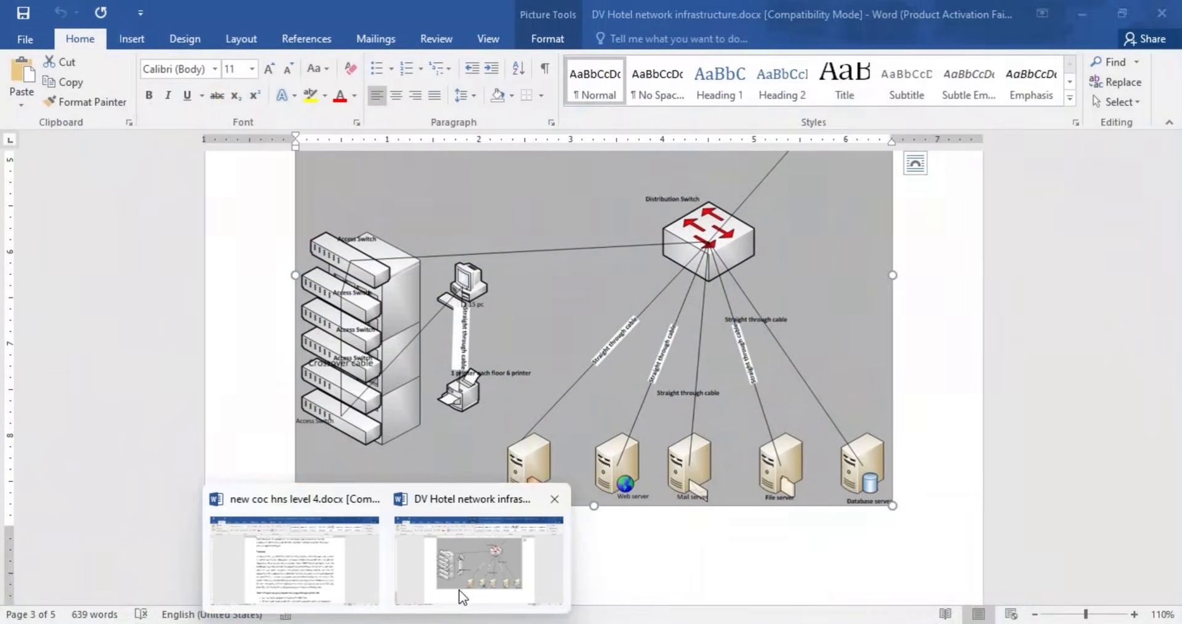
pyautogui.click(459, 591)
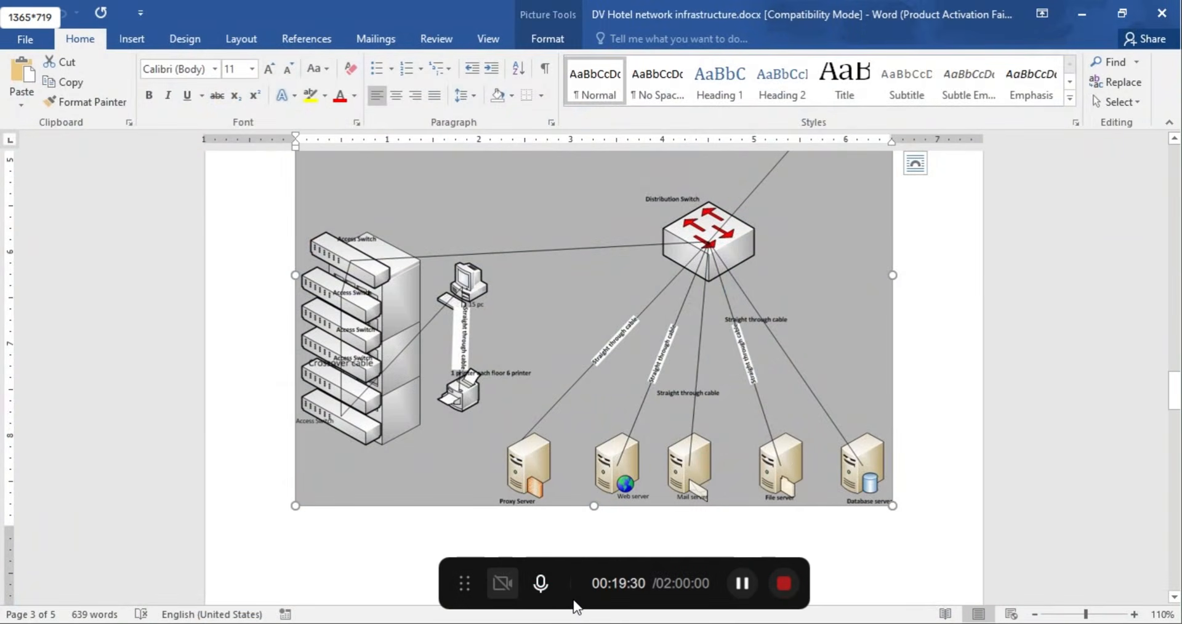
pyautogui.click(574, 600)
pyautogui.hotkey('ctrl', 'n')
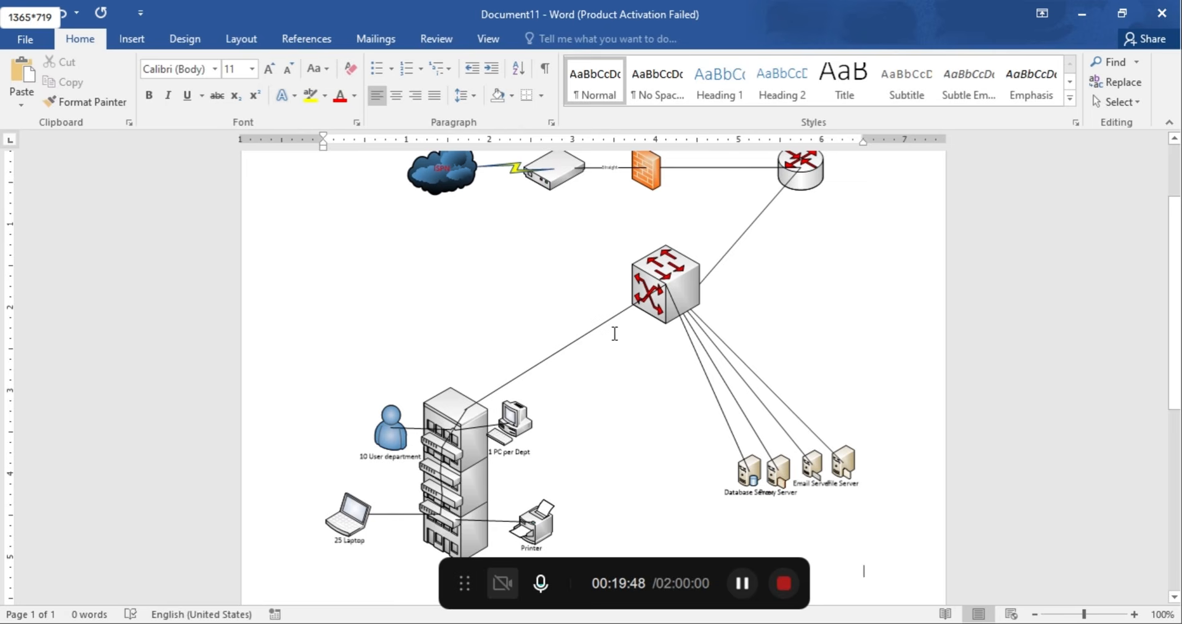
pyautogui.scroll(-1, 744, 362)
pyautogui.scroll(-1, 744, 362)
pyautogui.scroll(3, 597, 334)
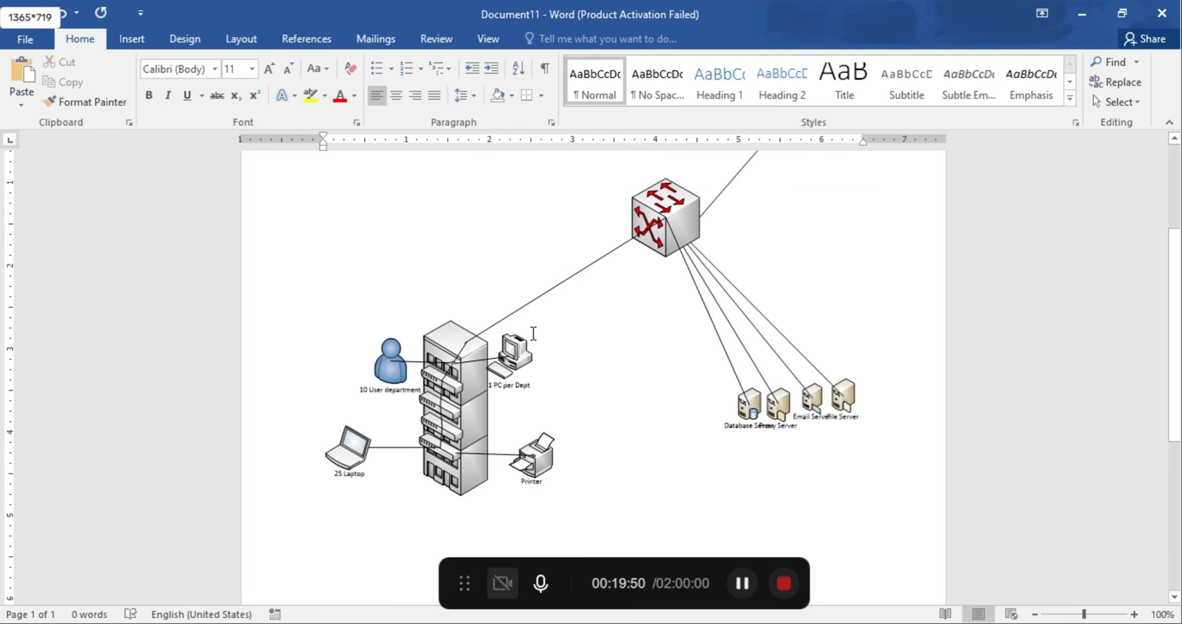
pyautogui.scroll(2, 588, 336)
pyautogui.scroll(-1, 586, 336)
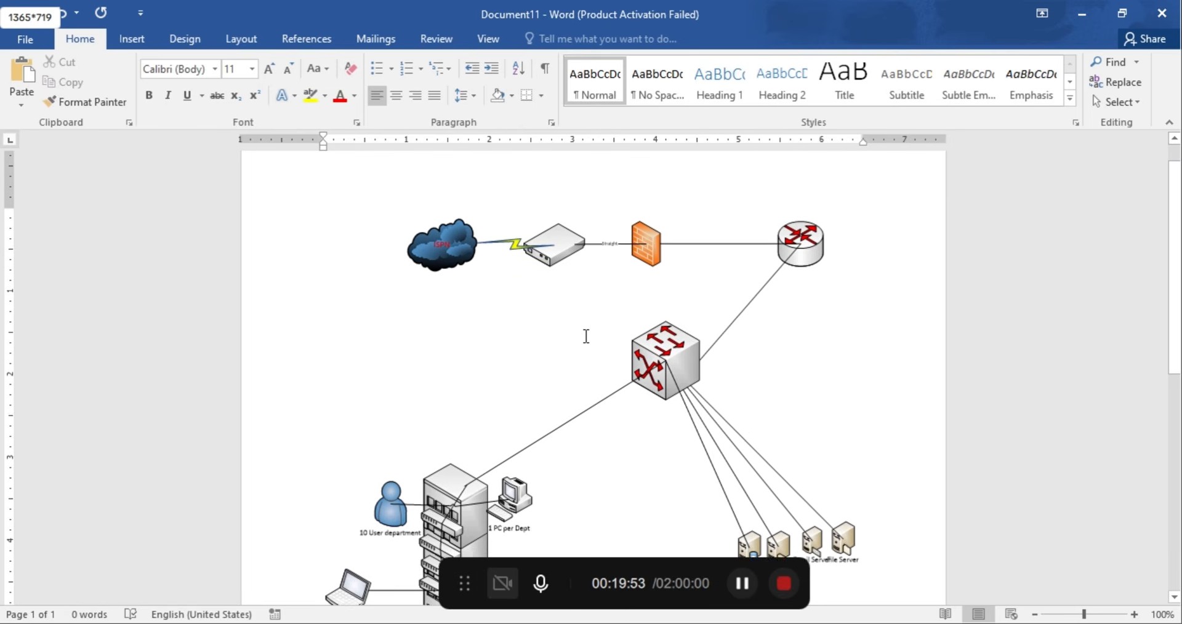